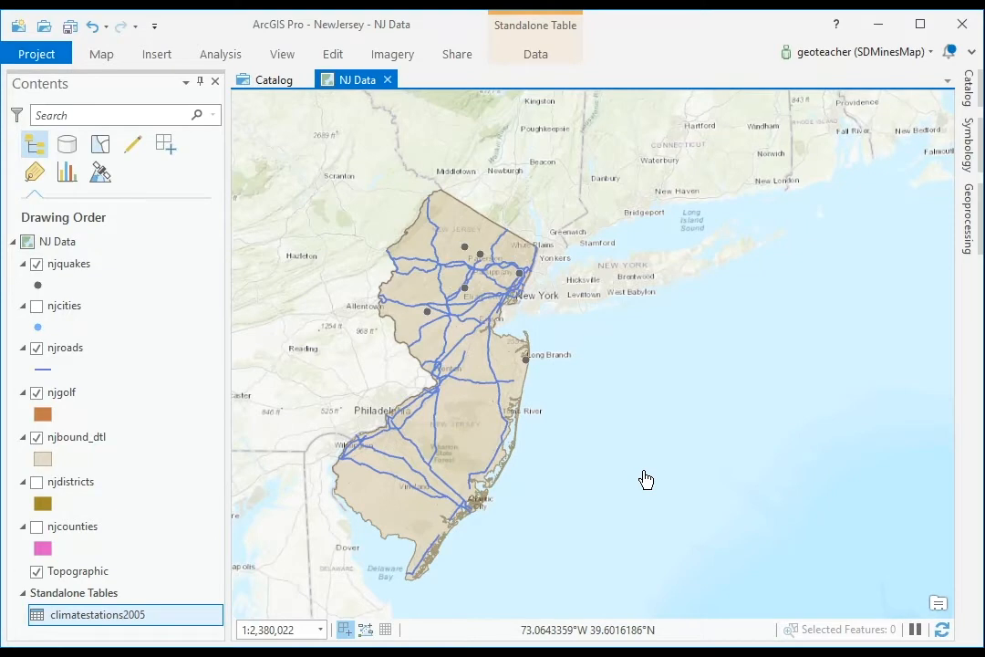
- Open the climatestations2005 table and set up XY Table To Point from it with output feature class climatestations
right_click(205, 617)
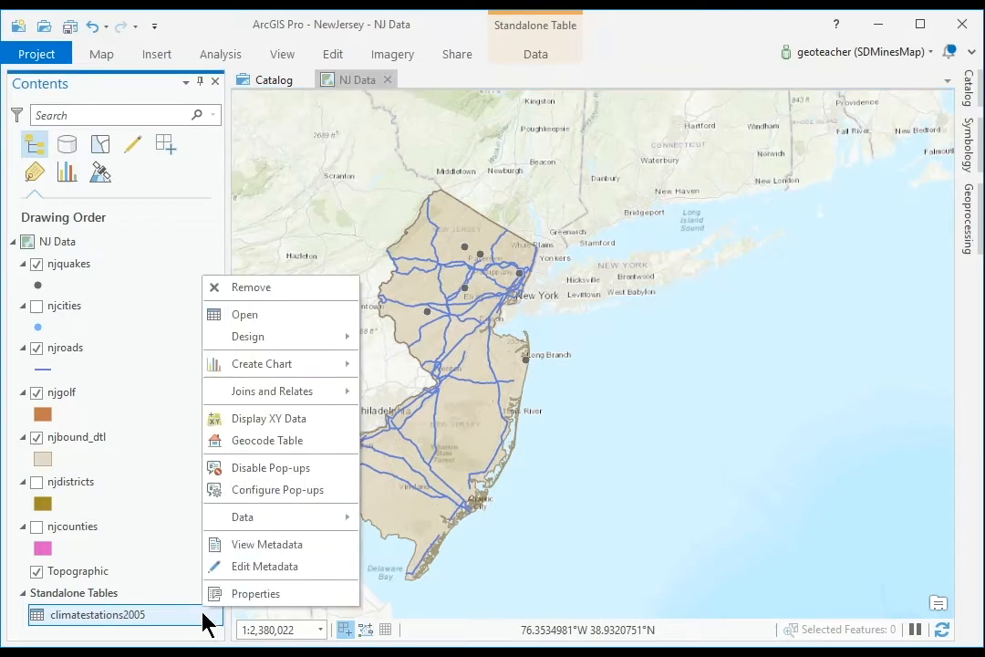
left_click(252, 319)
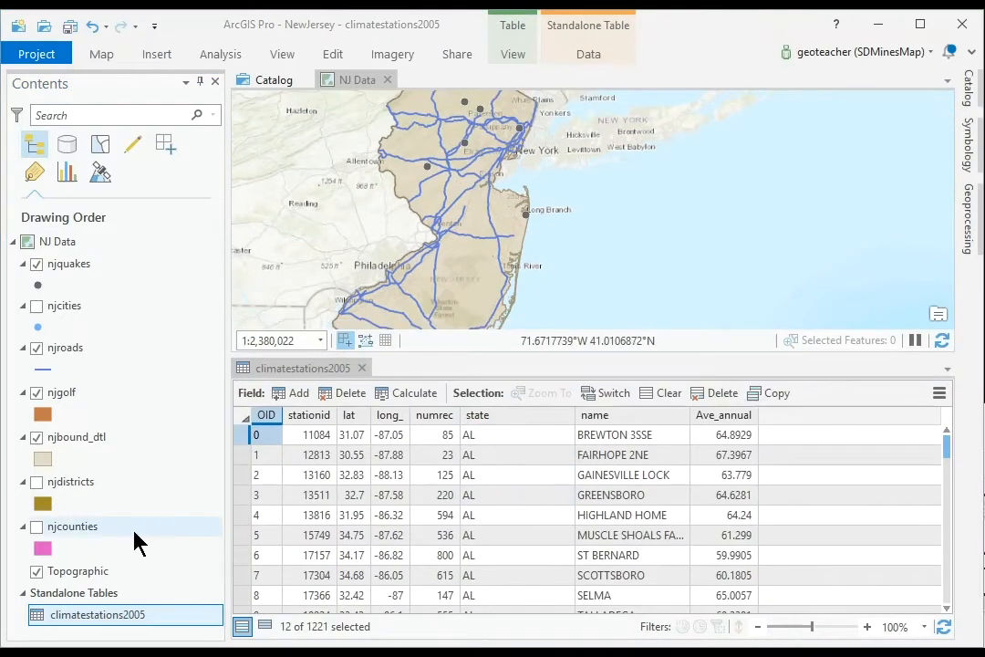
right_click(117, 626)
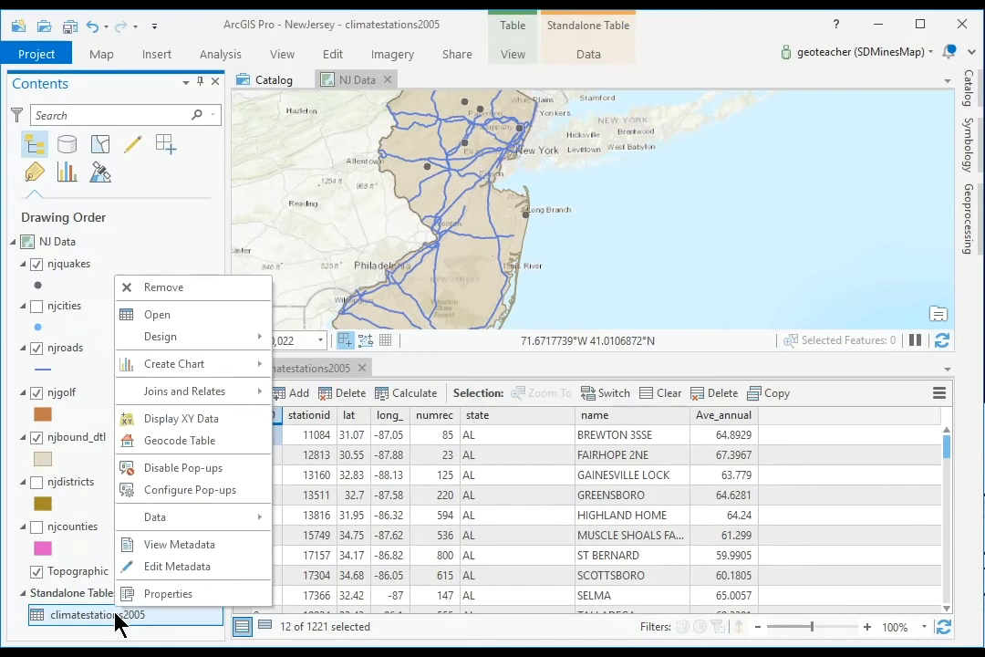
left_click(155, 420)
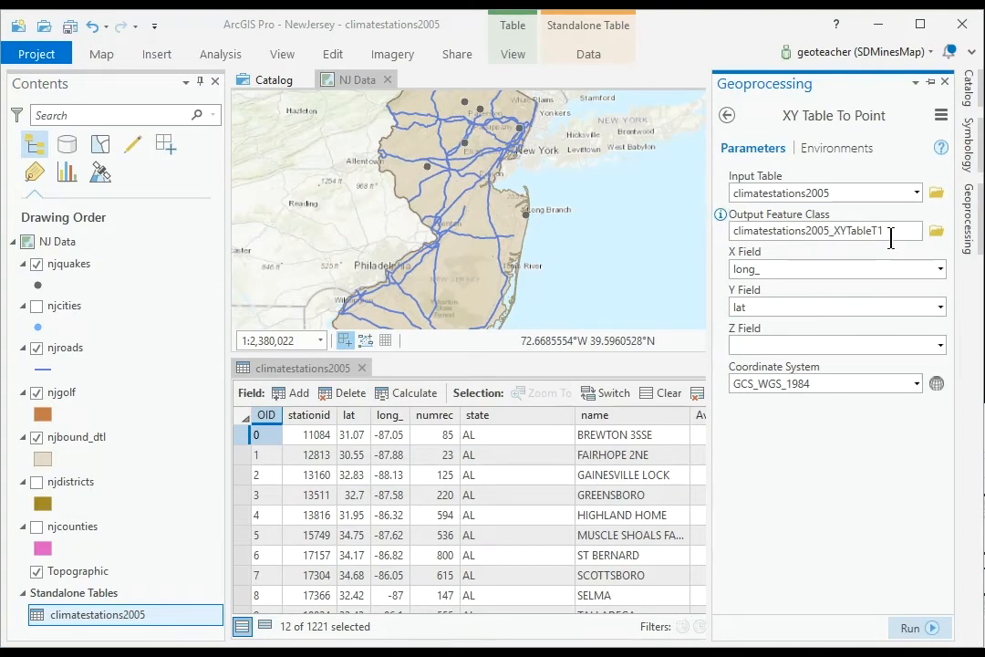
left_click_drag(890, 229, 845, 233)
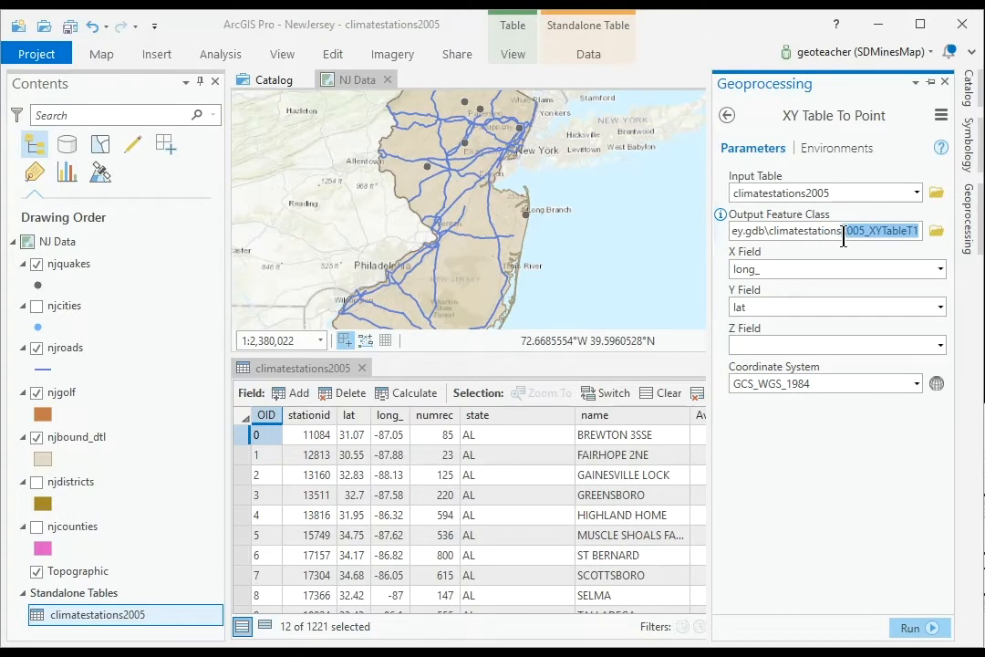
key("BackSpace")
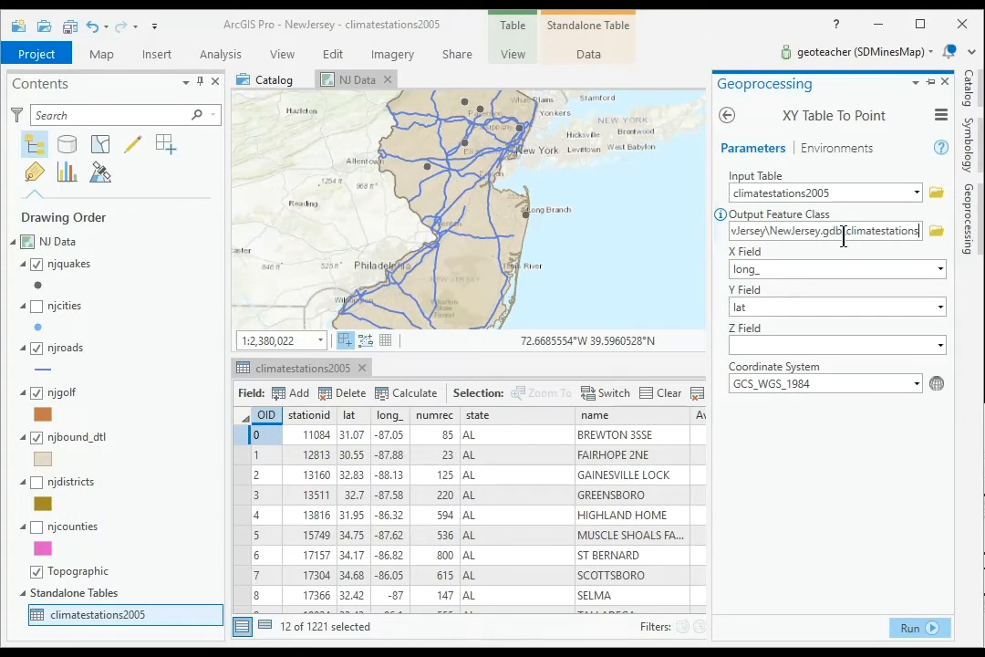
key("Tab")
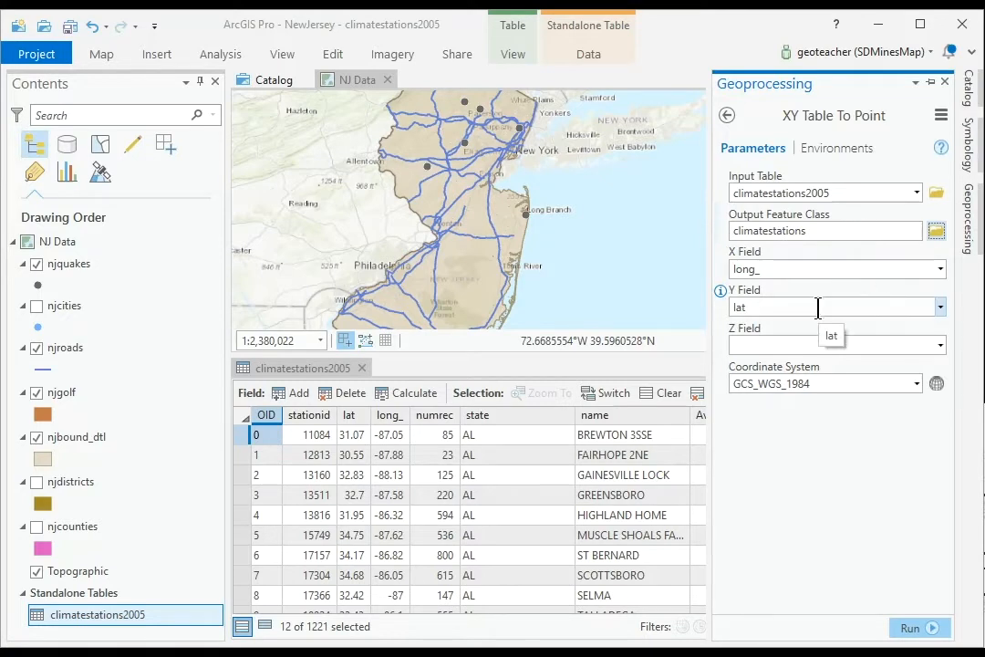
- Set the point output's coordinate system to GCS North American 1983 and run XY Table To Point
left_click(937, 384)
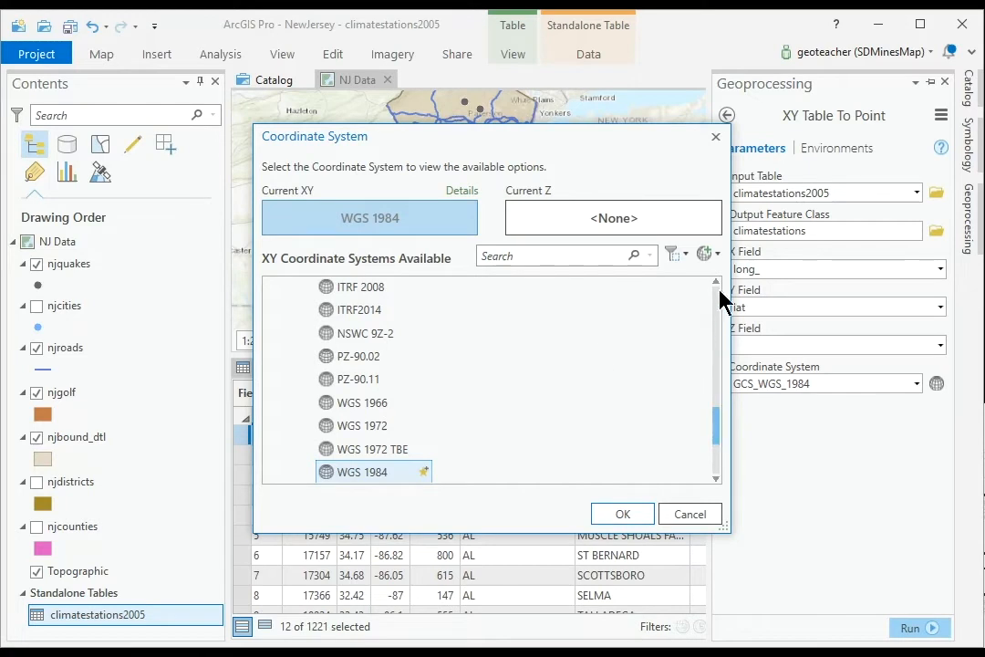
left_click_drag(719, 428, 708, 285)
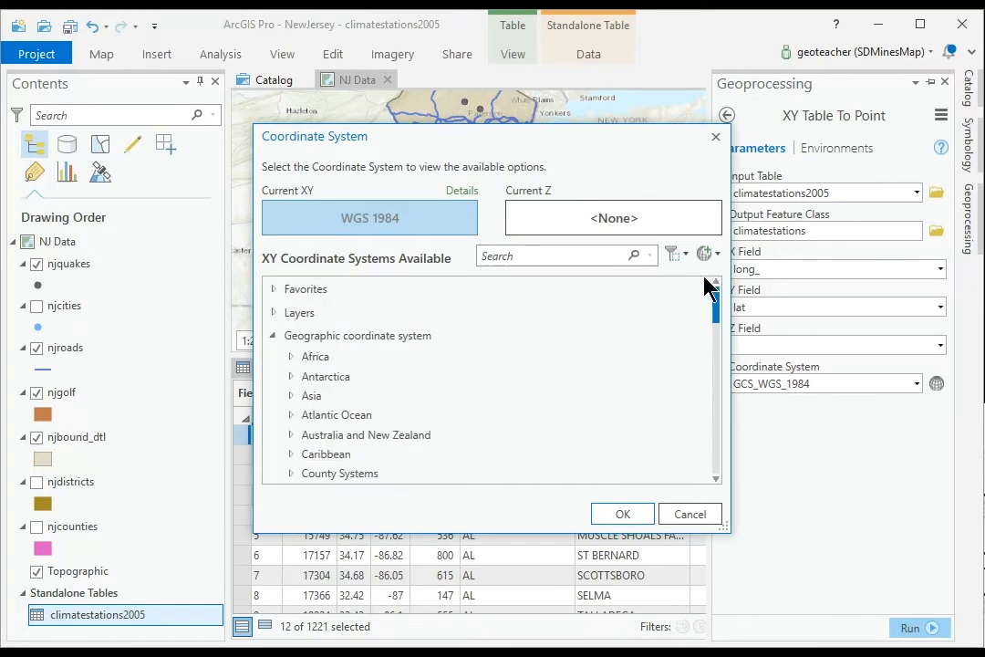
left_click(274, 288)
left_click(392, 383)
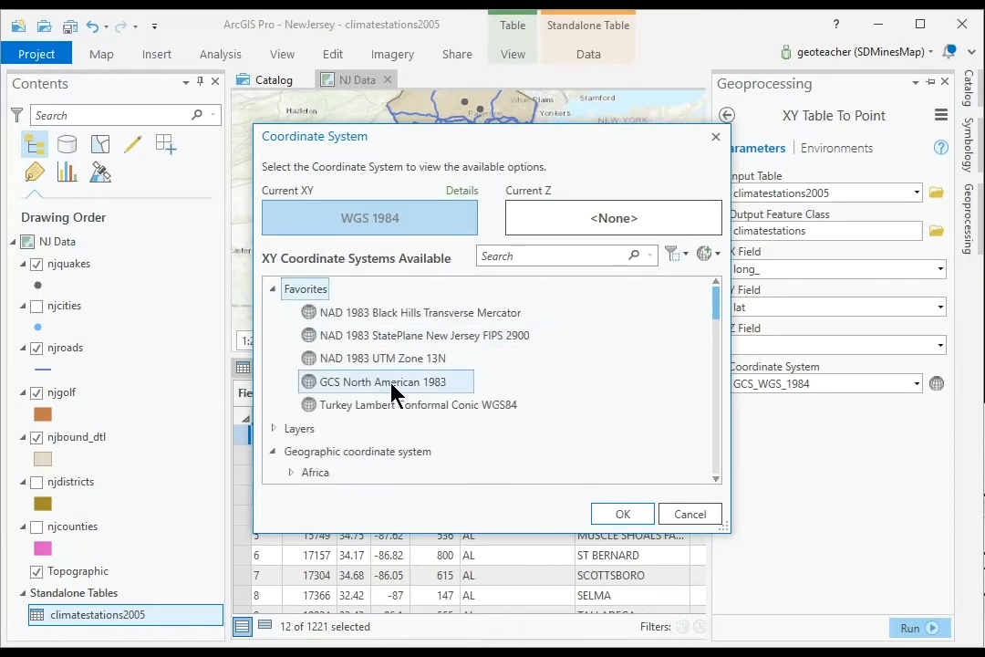
left_click(616, 517)
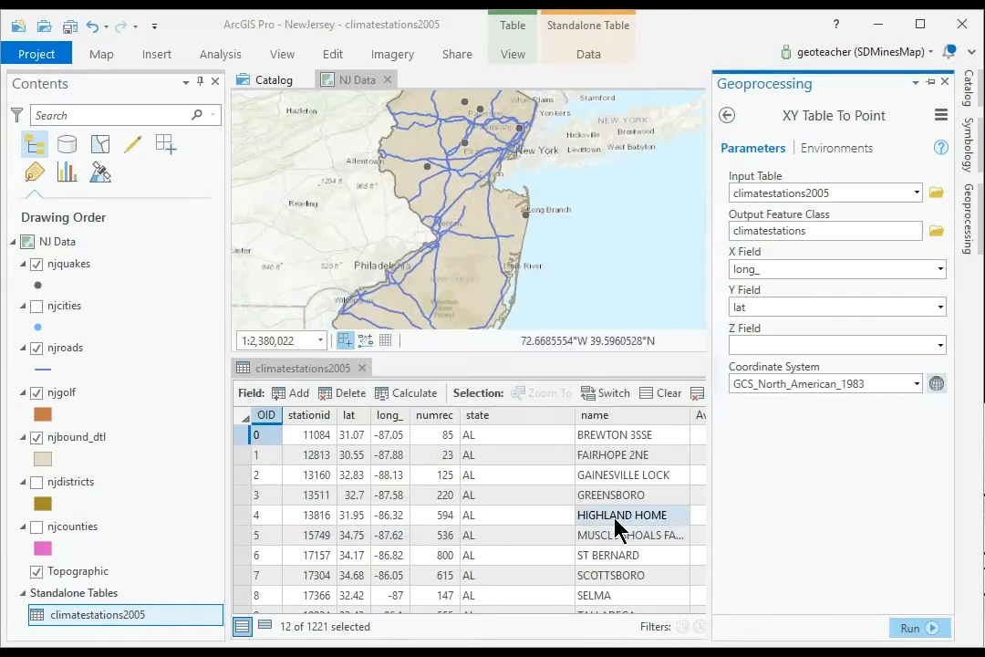
left_click(935, 629)
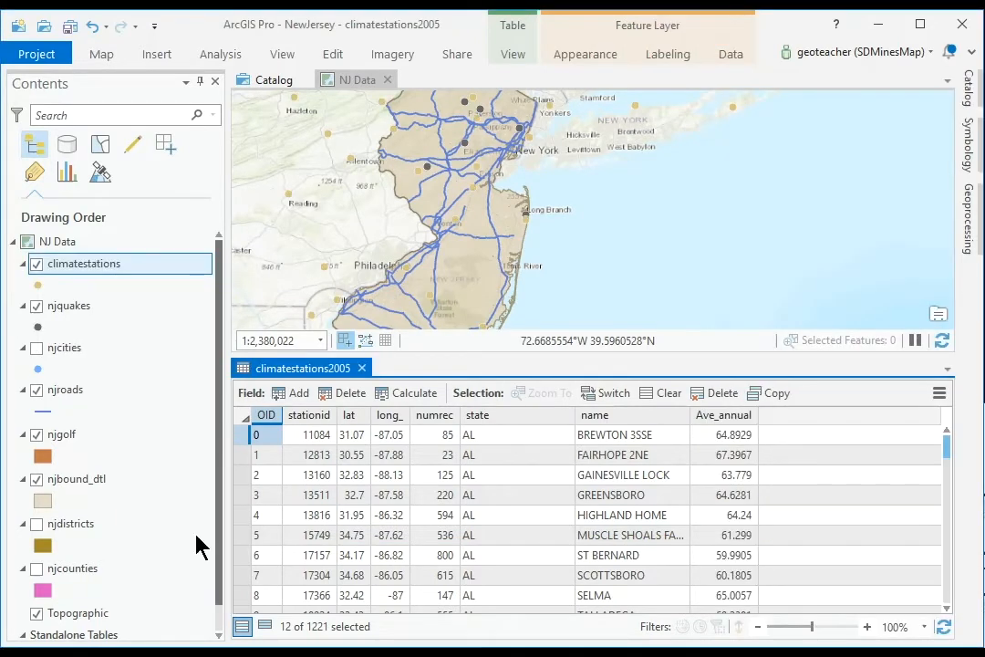
- Remove the climatestations2005 standalone table from the map
scroll(172, 443, "down", 1)
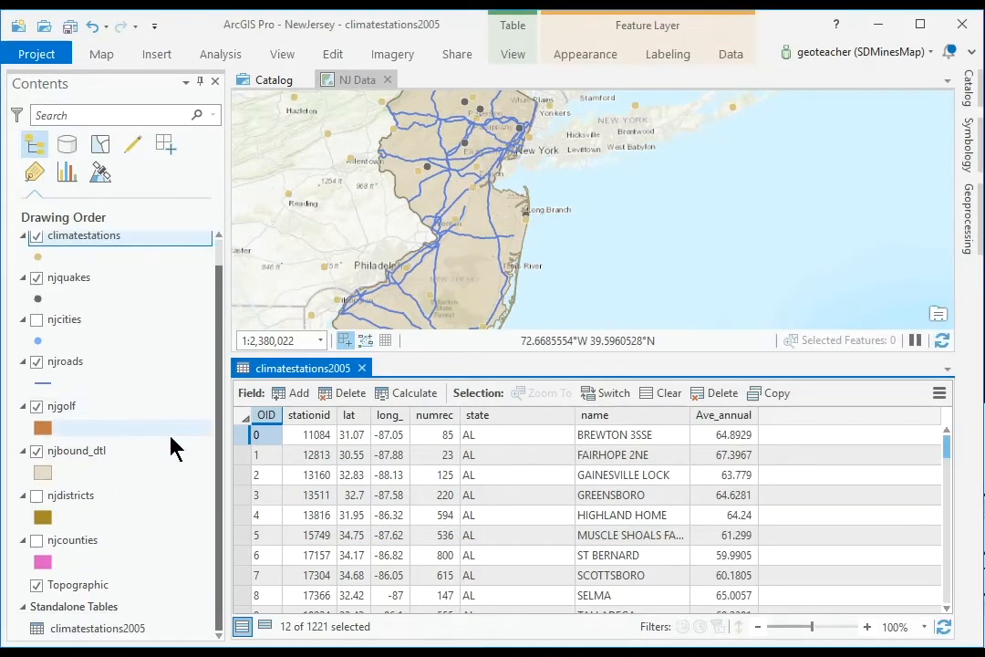
right_click(113, 629)
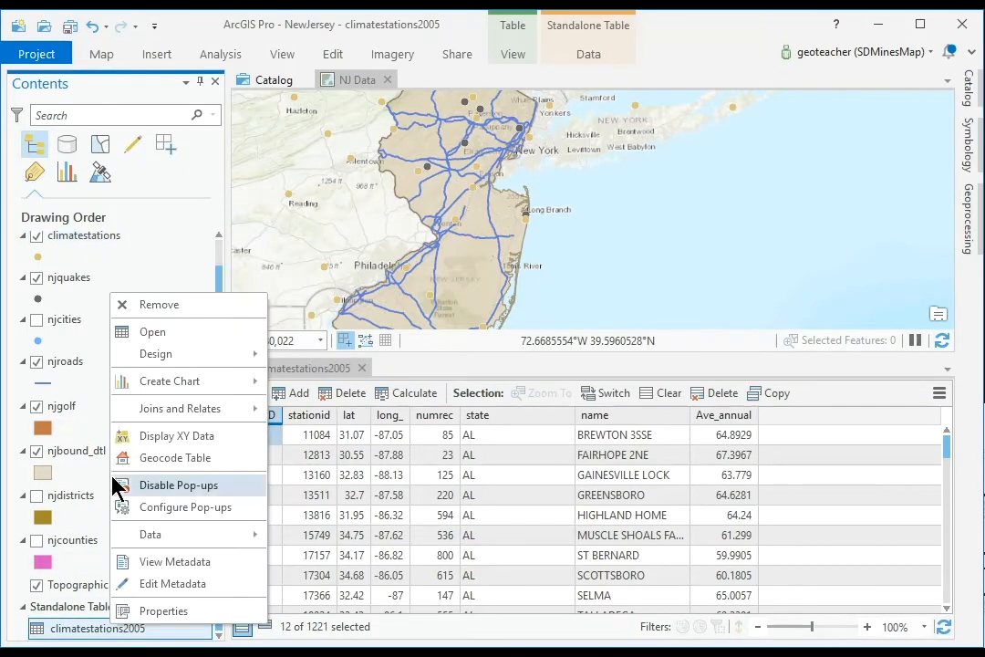
left_click(187, 312)
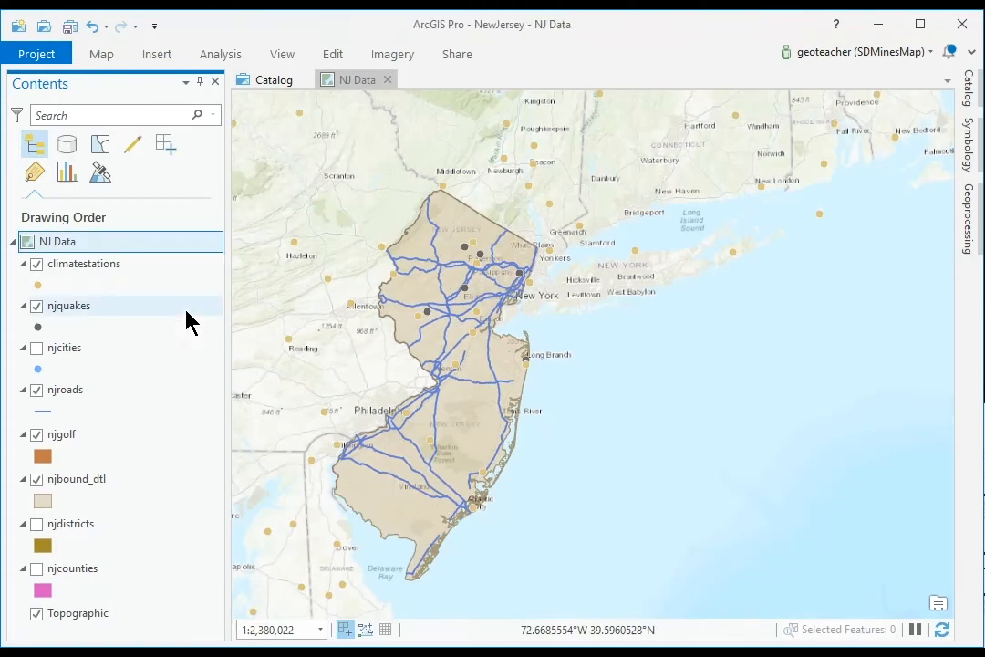
- Start Select Layer By Attribute with climatestations as the input layer
left_click(102, 57)
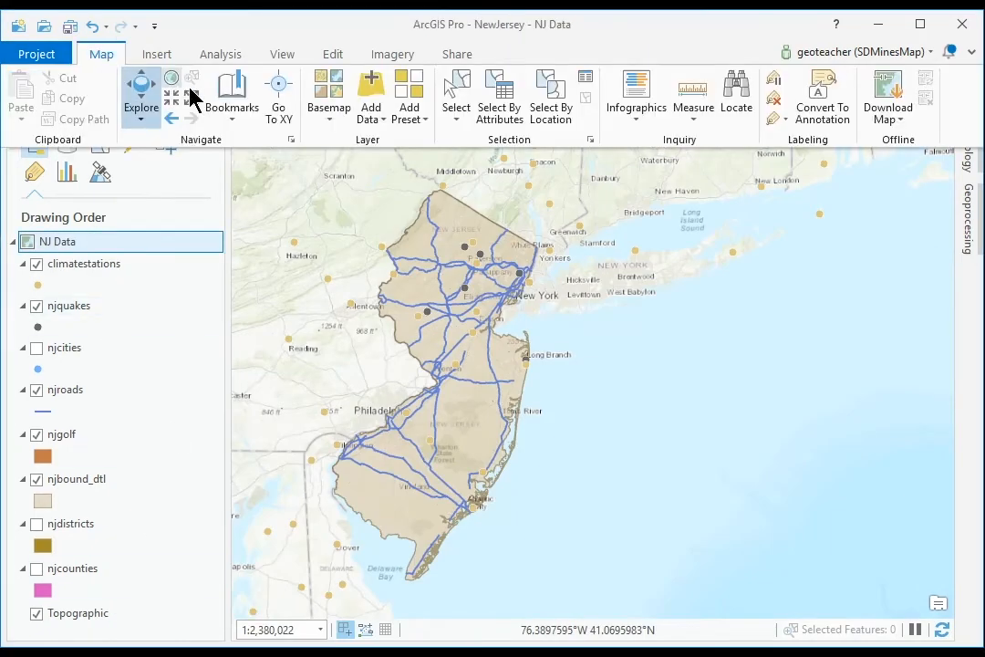
left_click(488, 110)
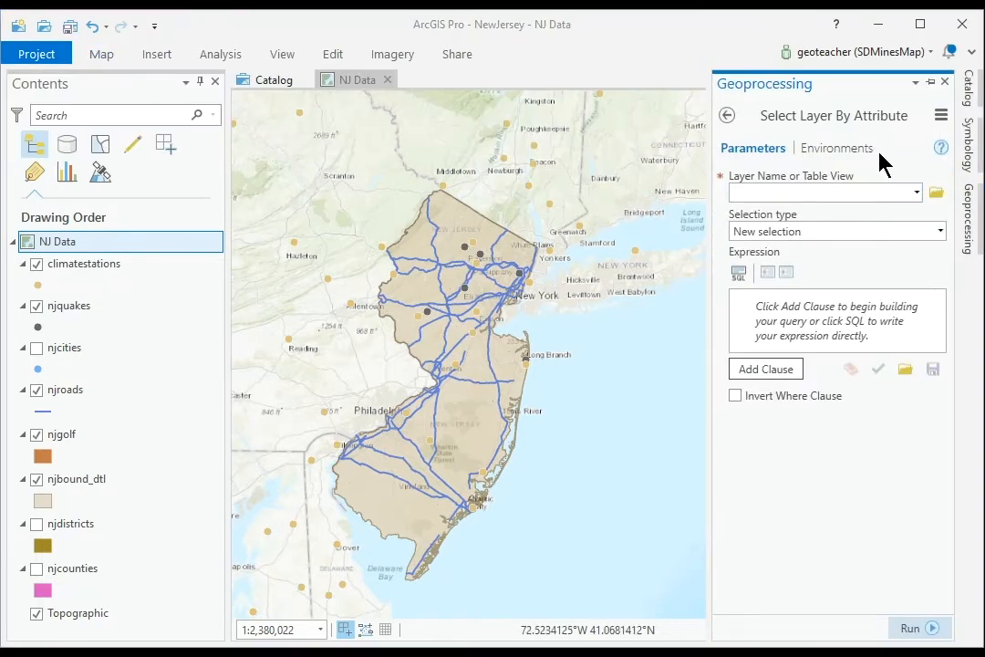
left_click(916, 193)
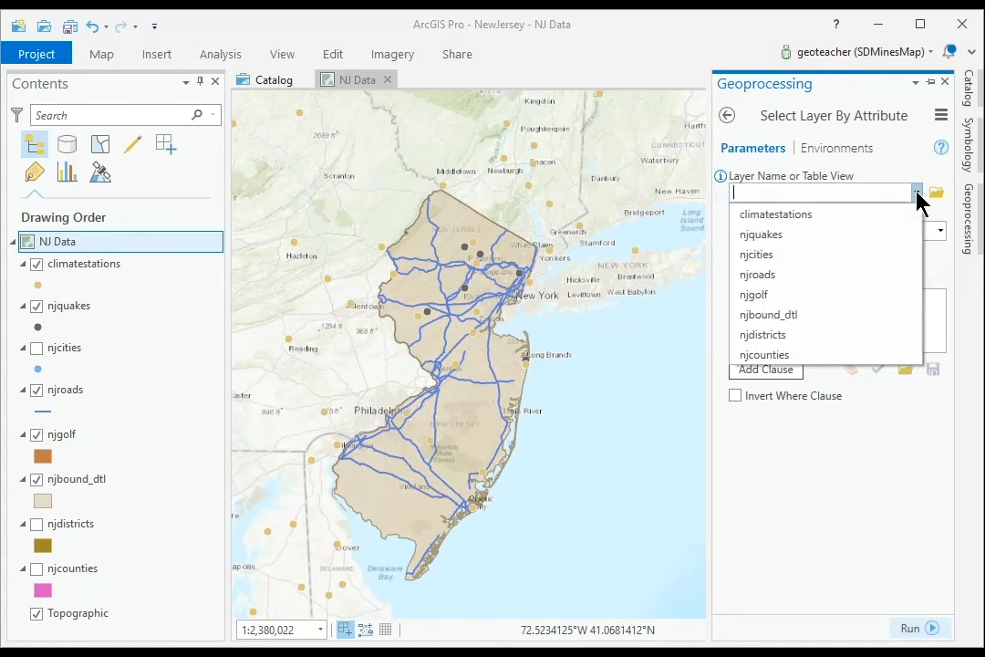
left_click(857, 224)
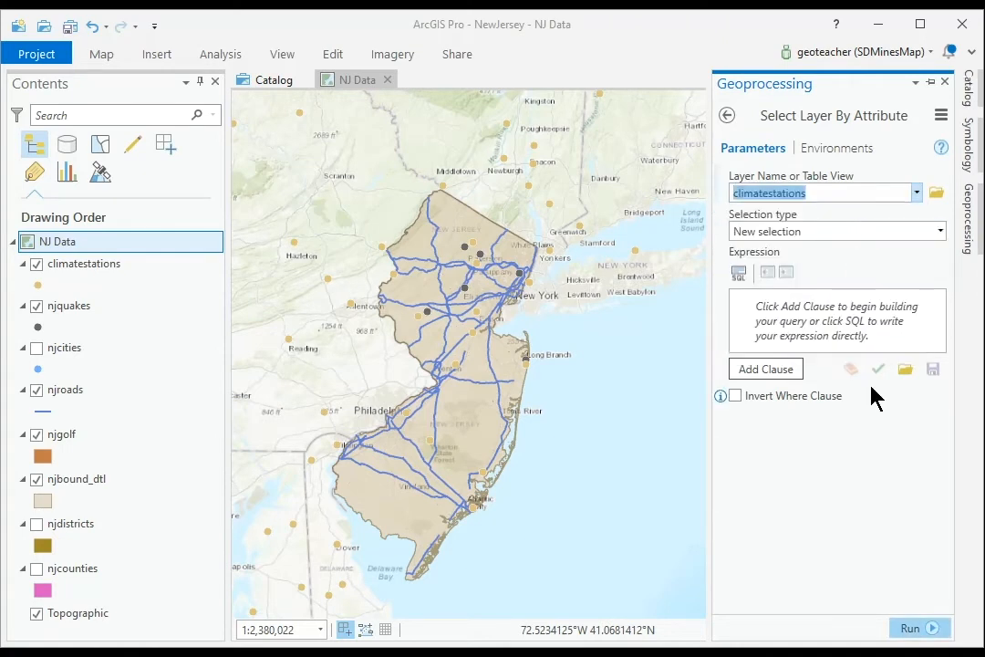
- Add the clause "state is Equal to NJ" and run the selection on the climate stations
left_click(789, 377)
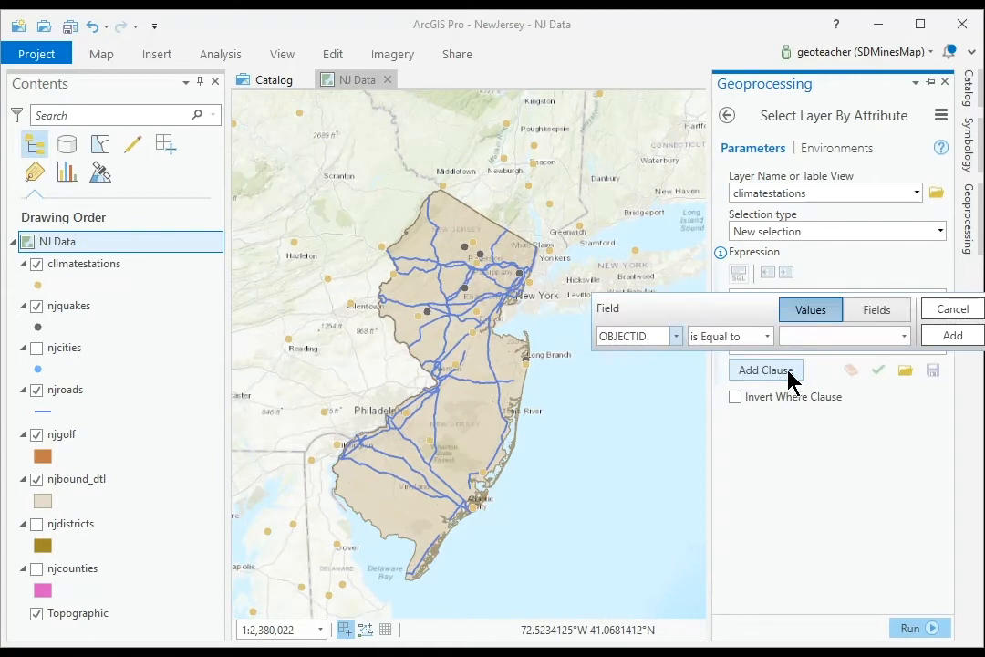
left_click(674, 343)
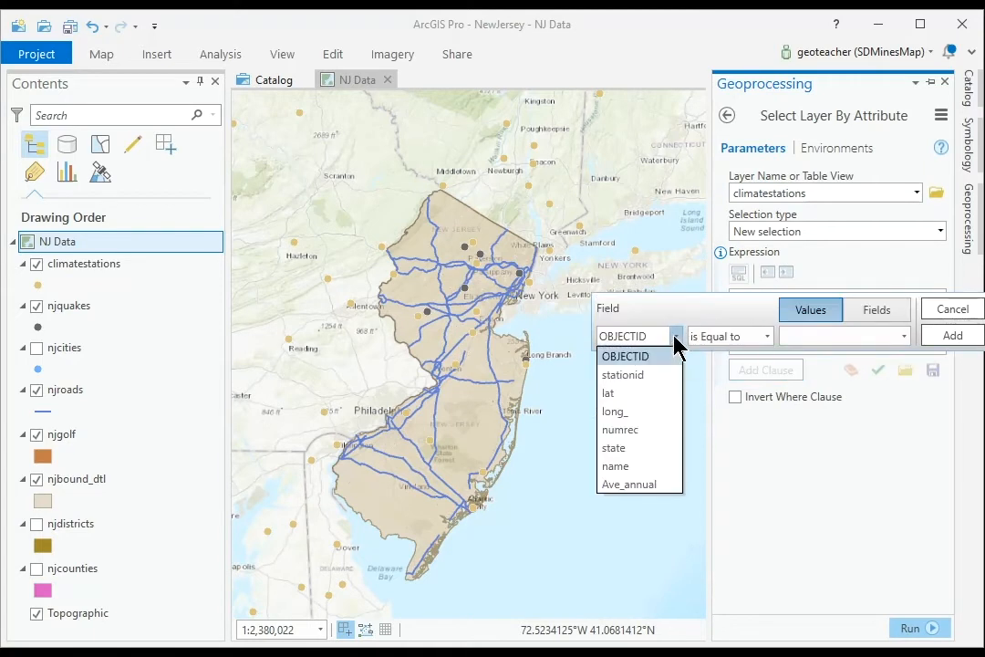
left_click(632, 446)
left_click(825, 336)
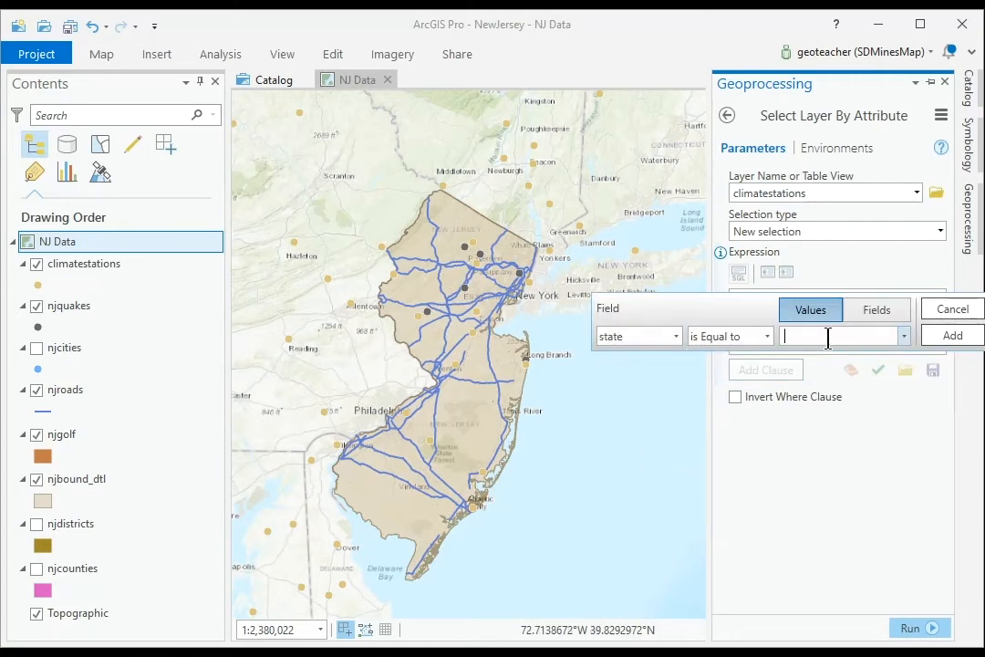
type("NJ")
left_click(952, 335)
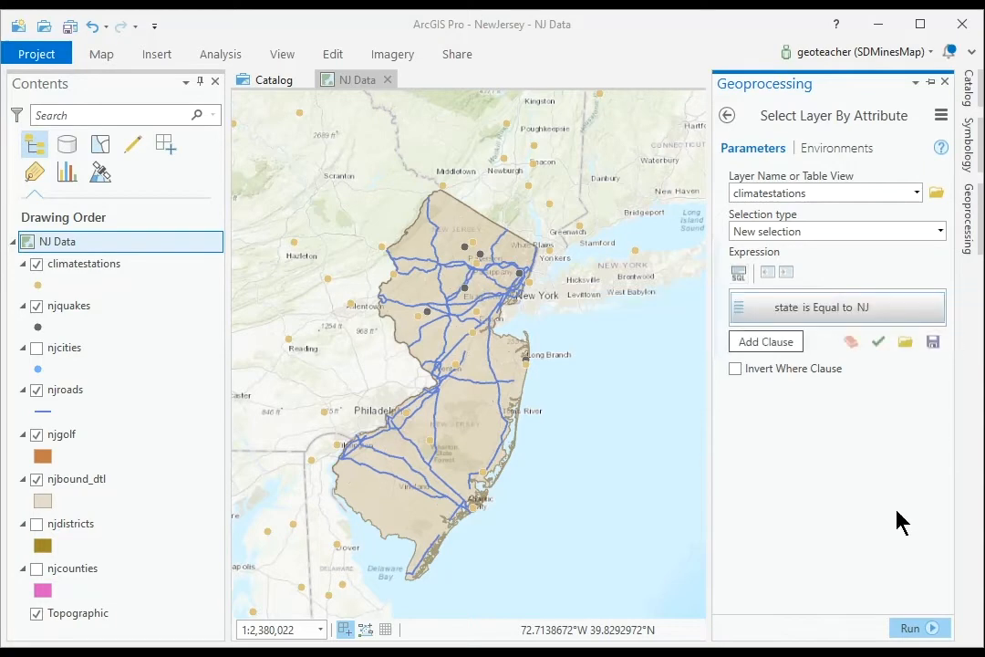
left_click(931, 637)
mouse_move(890, 622)
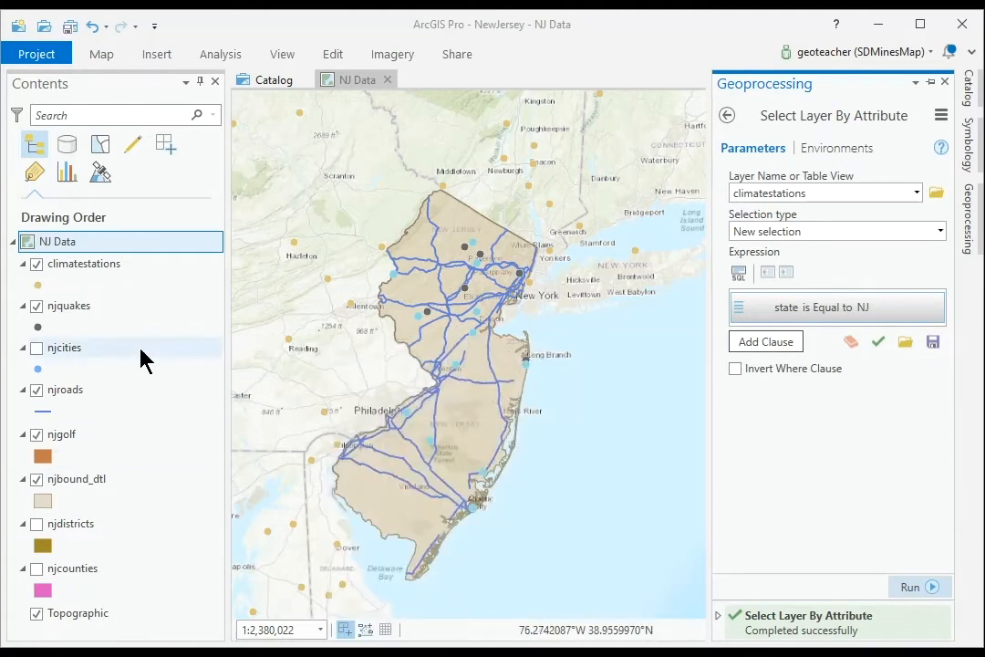
- Export the selected climate stations to a new feature class named njclimatestations in the NewJersey geodatabase
right_click(105, 267)
right_click(105, 270)
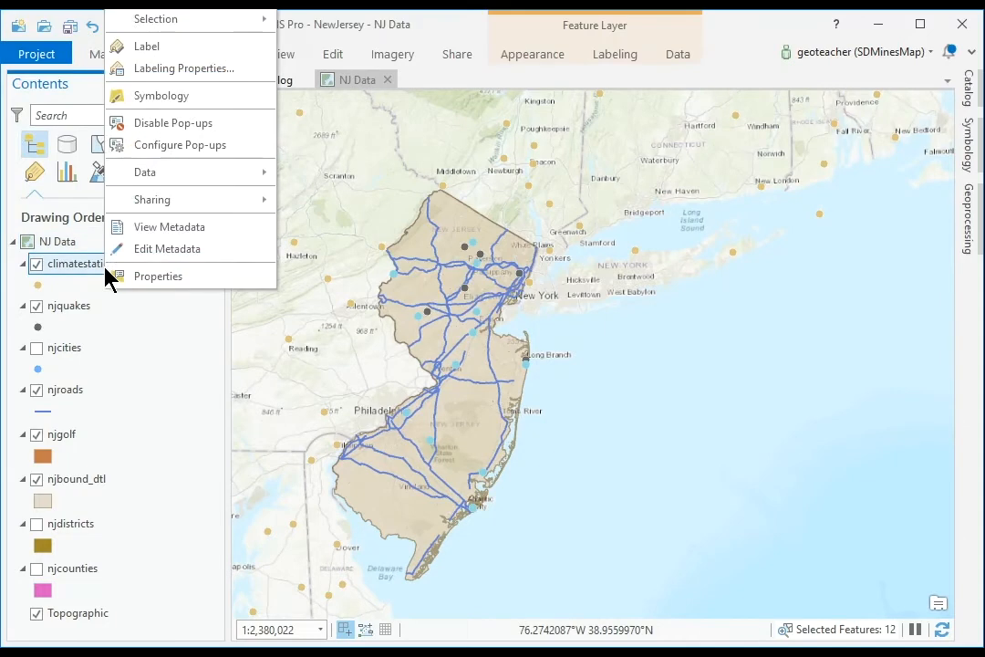
mouse_move(161, 181)
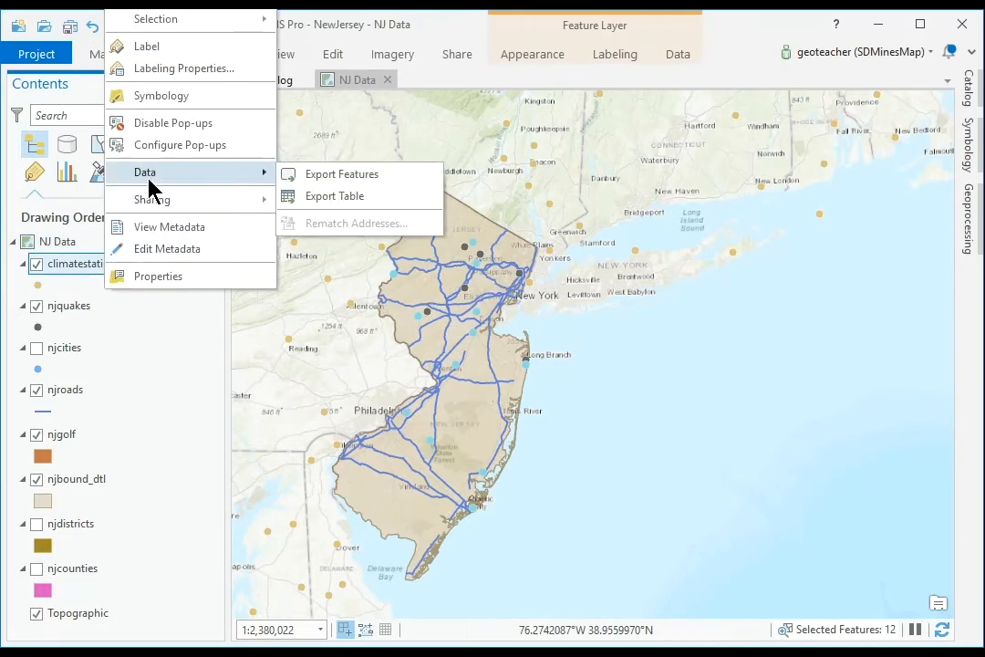
left_click(336, 174)
left_click(894, 230)
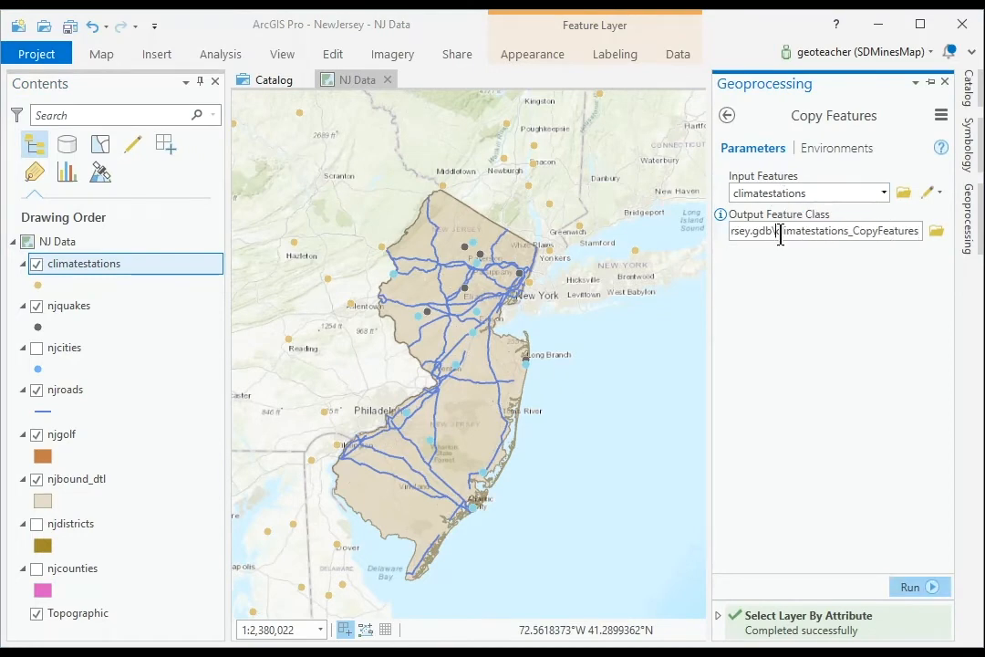
left_click_drag(774, 235, 950, 246)
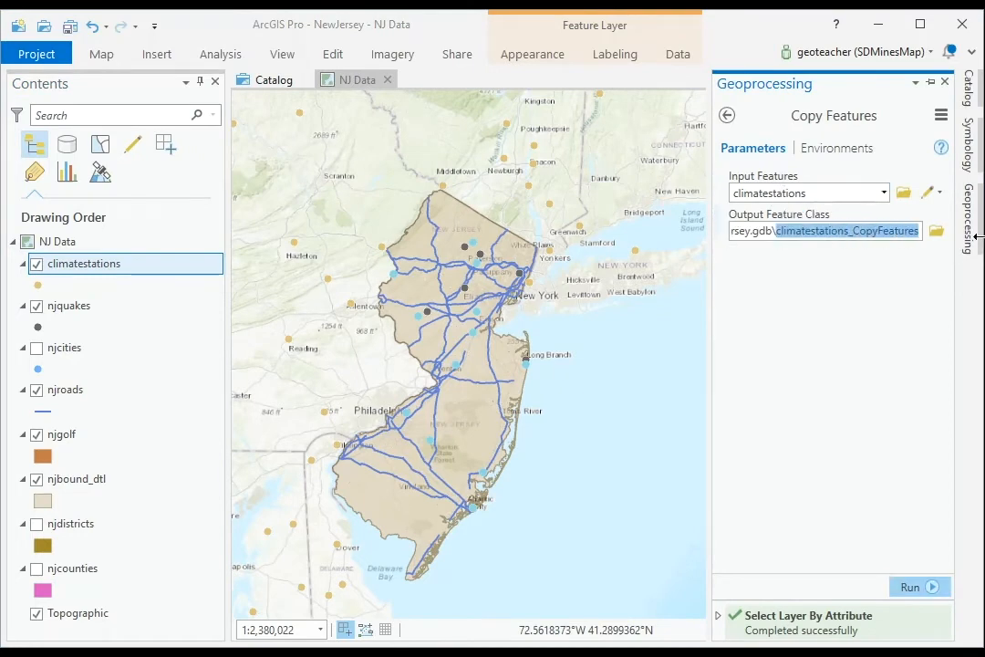
type("njclimatestations")
key("Tab")
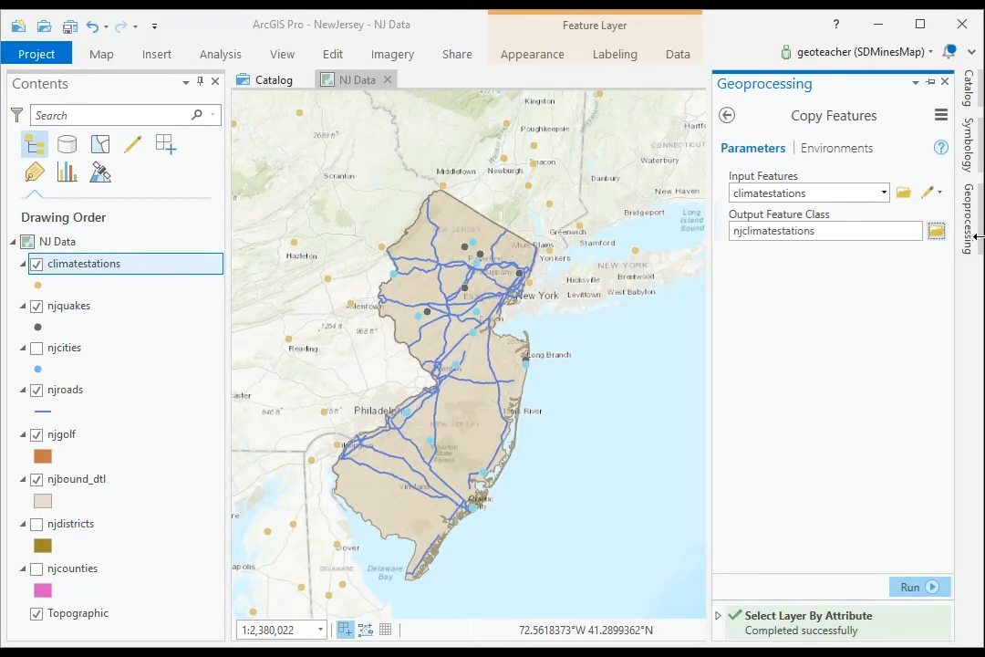
left_click(930, 589)
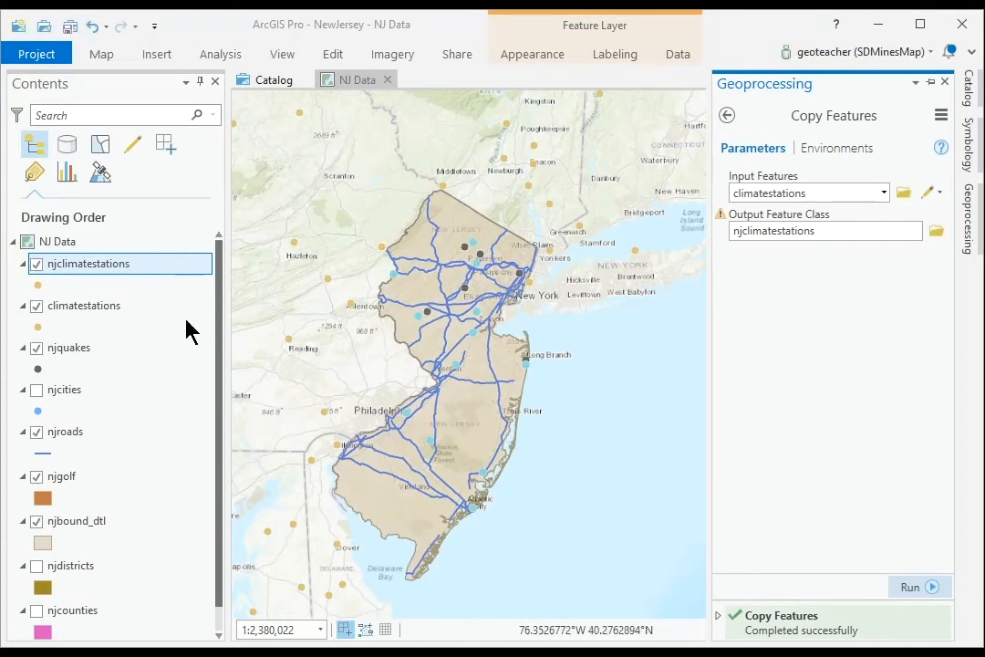
- Remove the original climatestations layer from the map
right_click(100, 319)
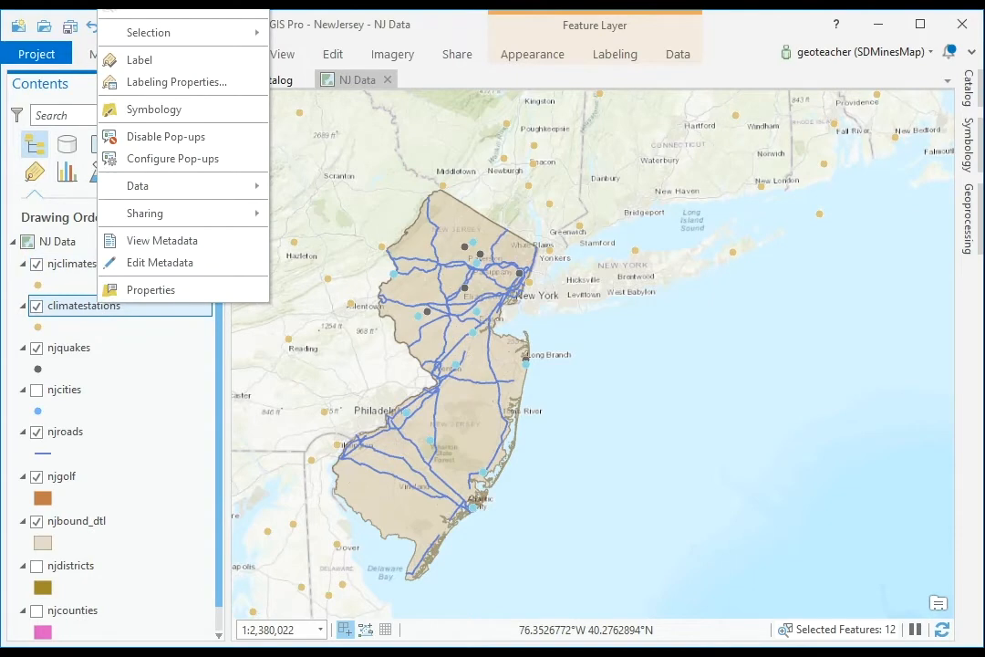
left_click(155, 3)
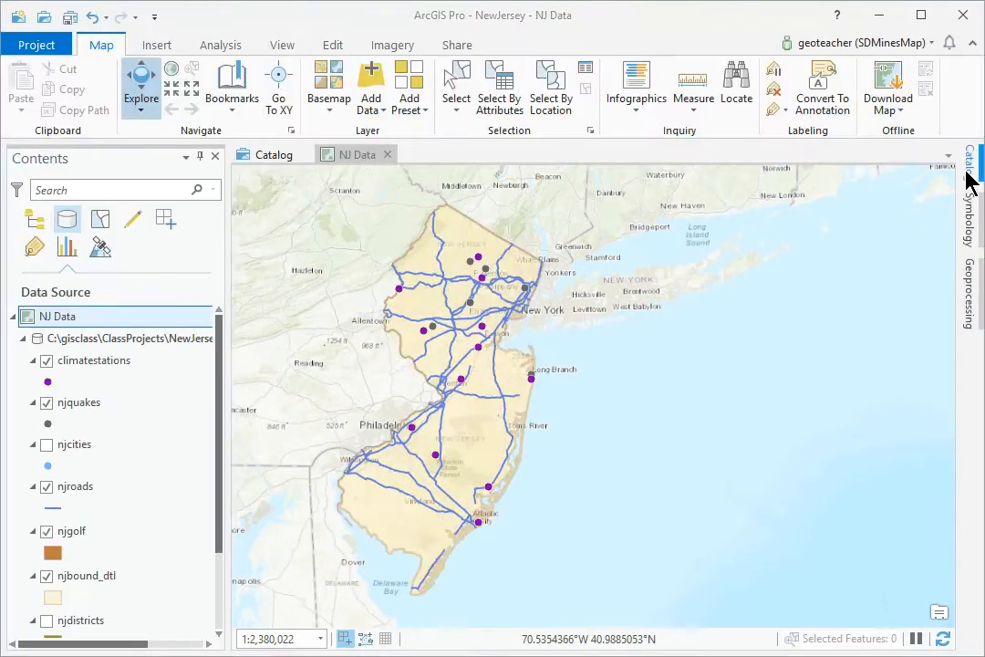
- Add the store_openings.csv table from the Usa data folder to the NJ Data map
left_click(967, 172)
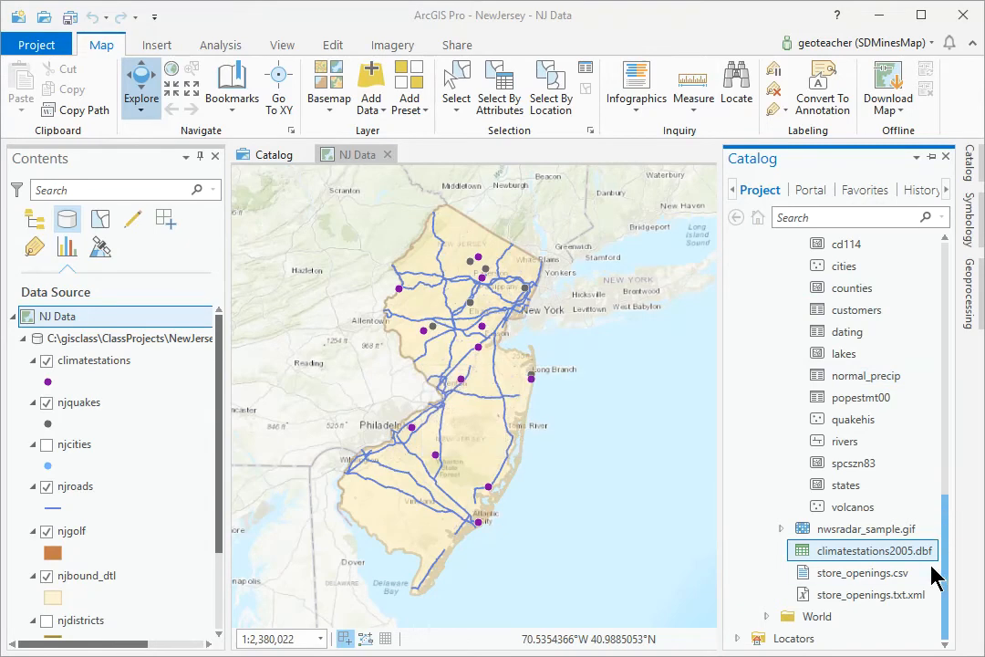
left_click_drag(810, 582, 639, 508)
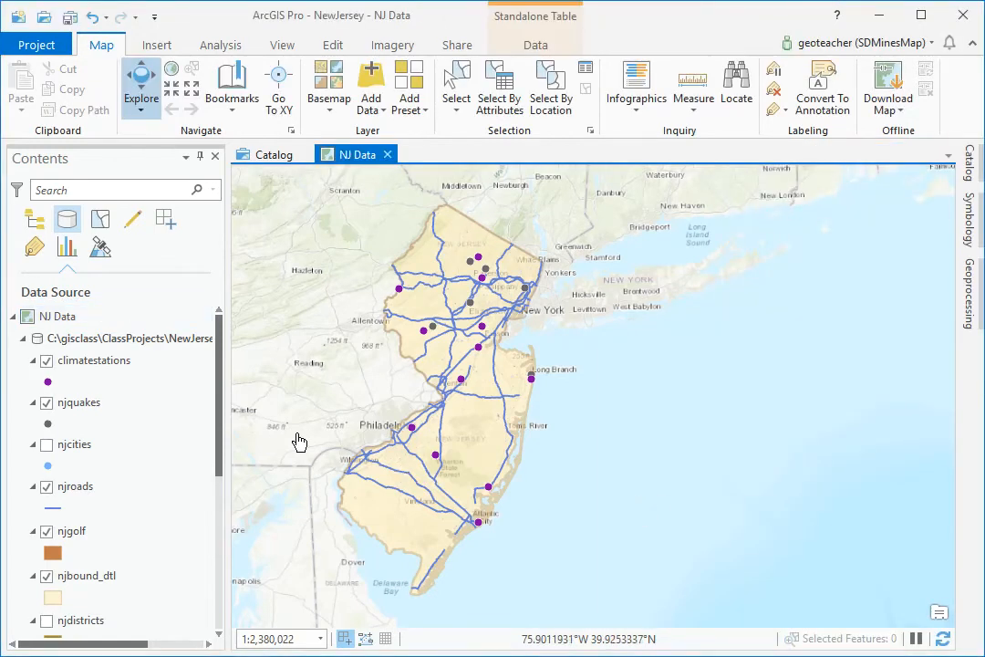
scroll(205, 407, "down", 3)
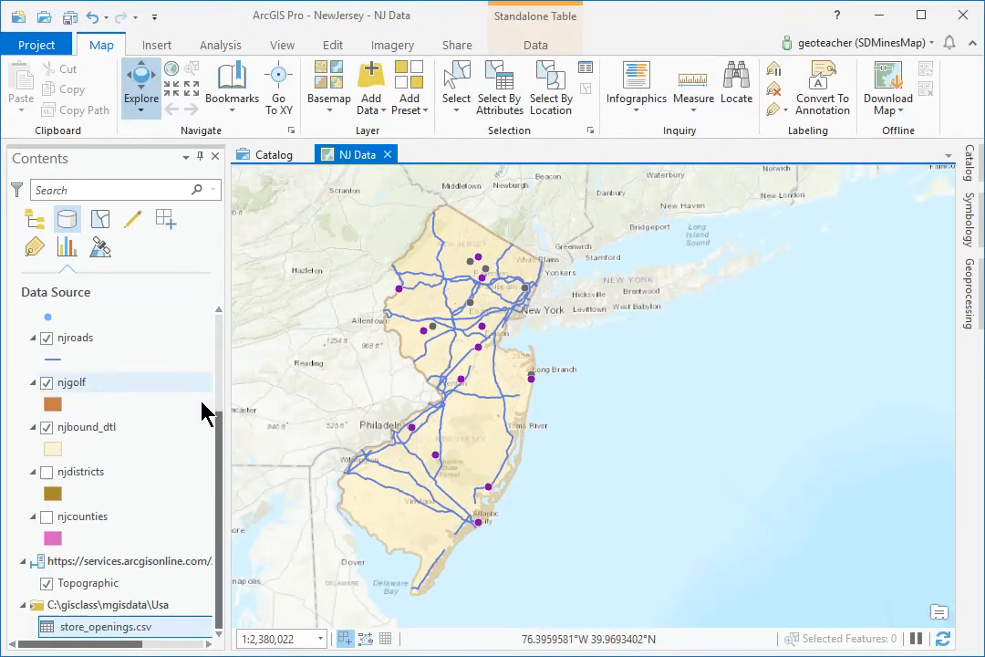
- Open the store_openings.csv attribute table and examine its address, city, state, ZIP code and store type fields
right_click(143, 629)
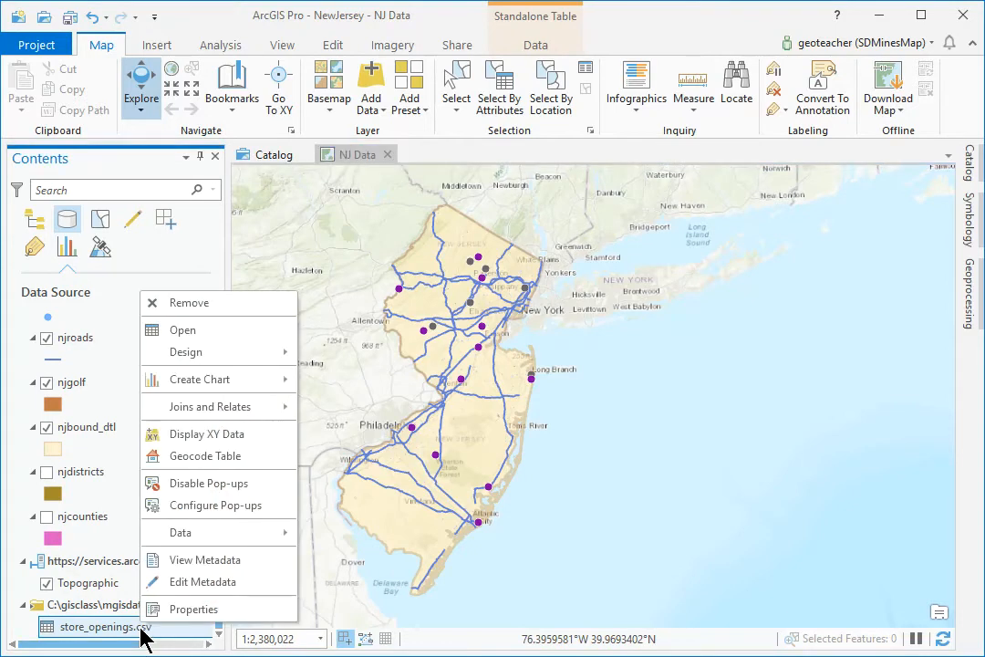
left_click(210, 340)
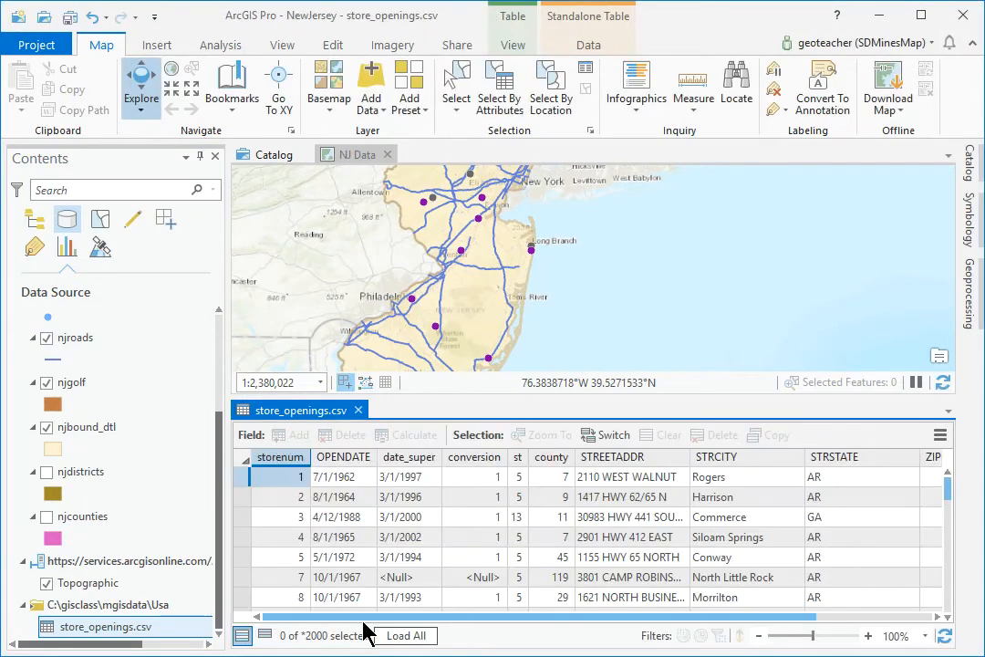
left_click_drag(390, 619, 518, 643)
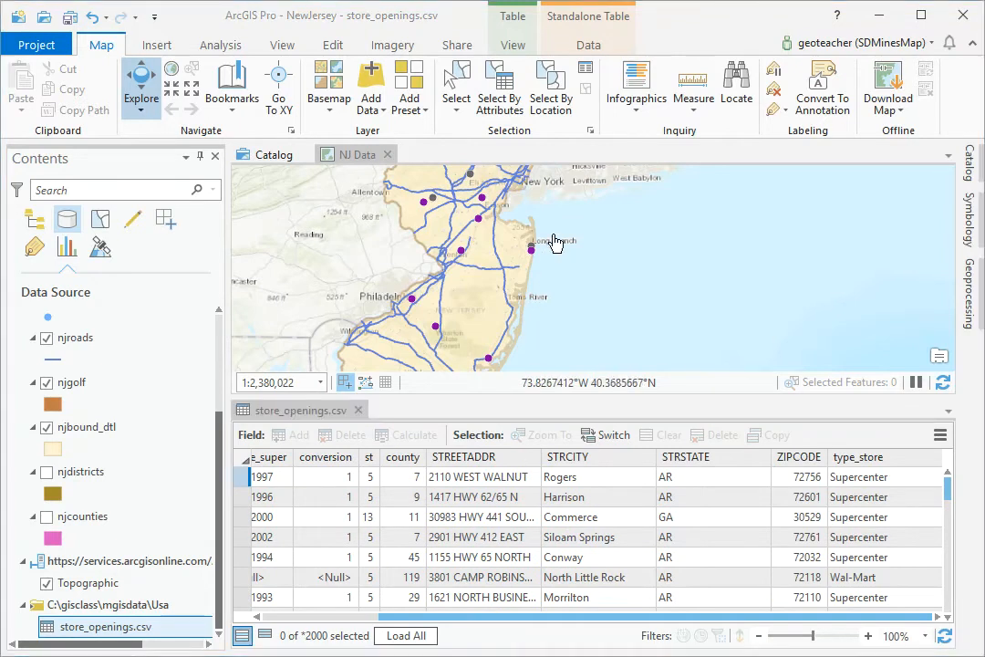
- Export the store_openings.csv table to a new table named AllWalmarts in the NewJersey geodatabase
left_click(588, 50)
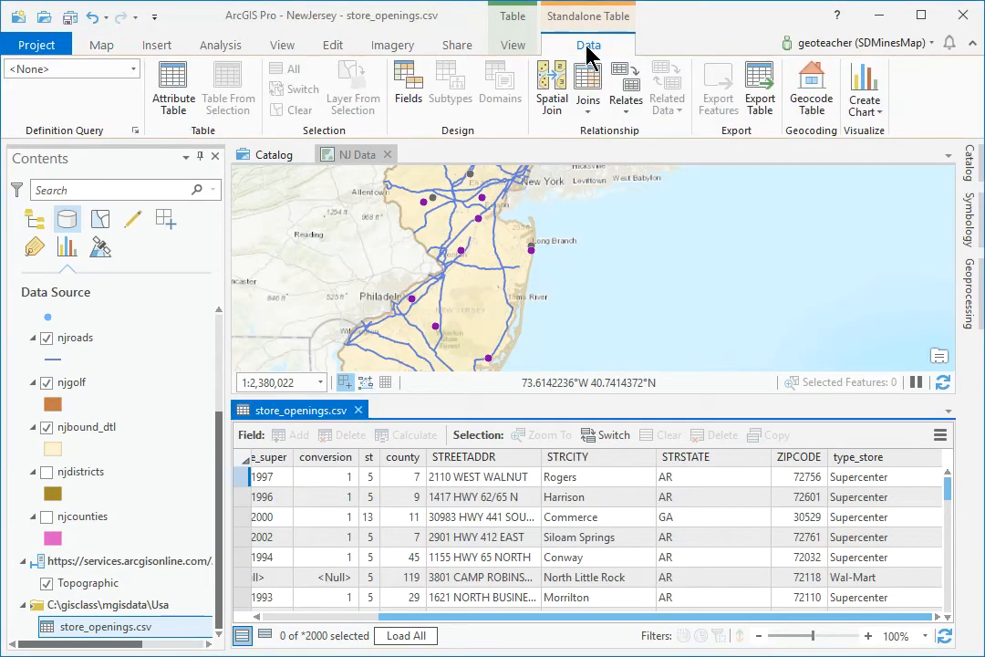
left_click(761, 90)
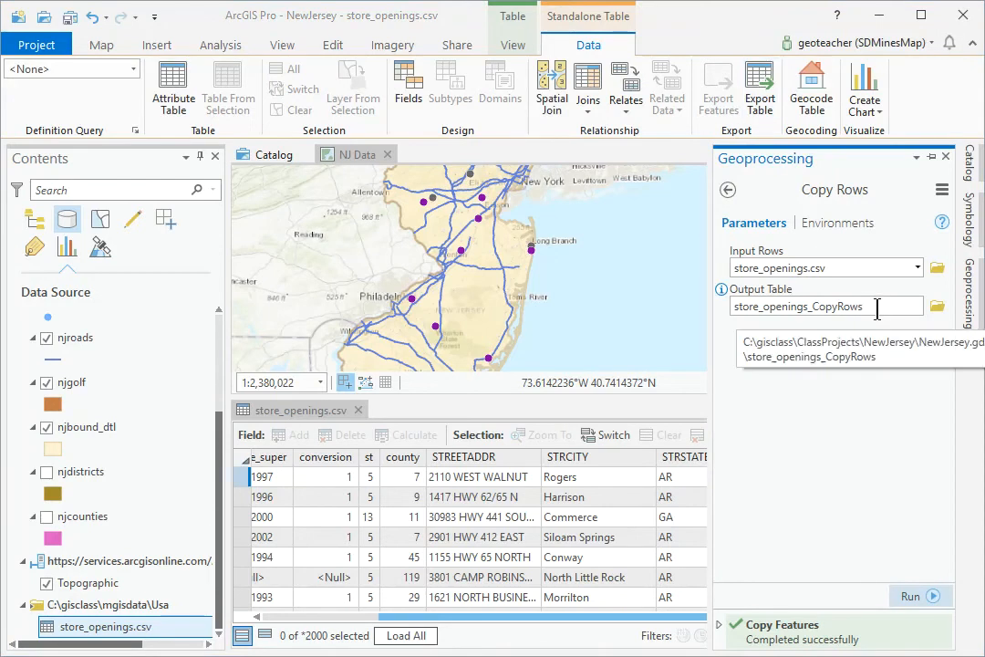
left_click_drag(864, 306, 792, 310)
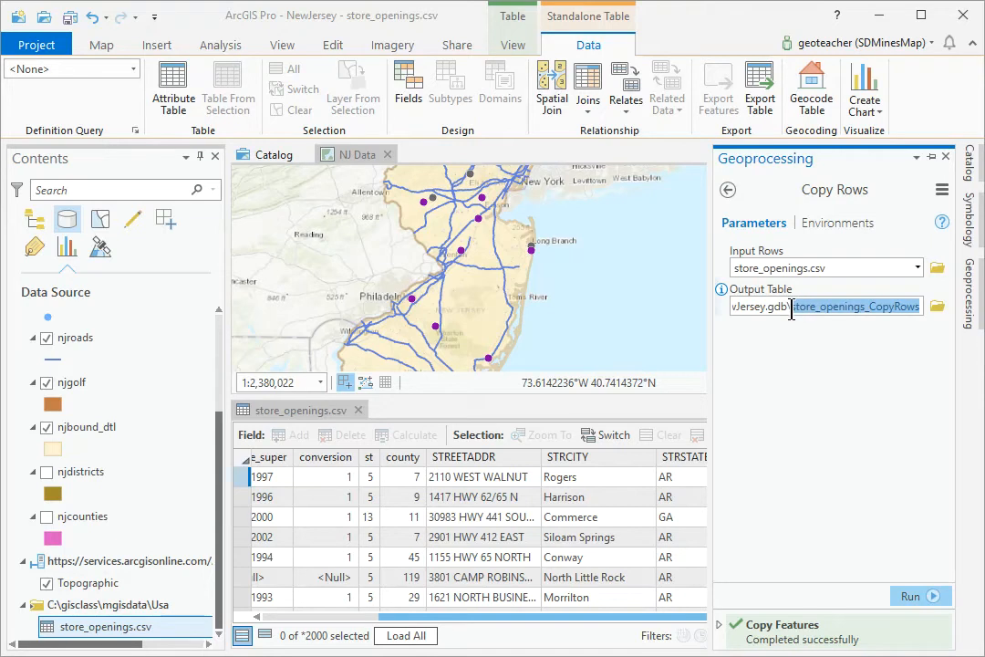
type("AllWalmarts")
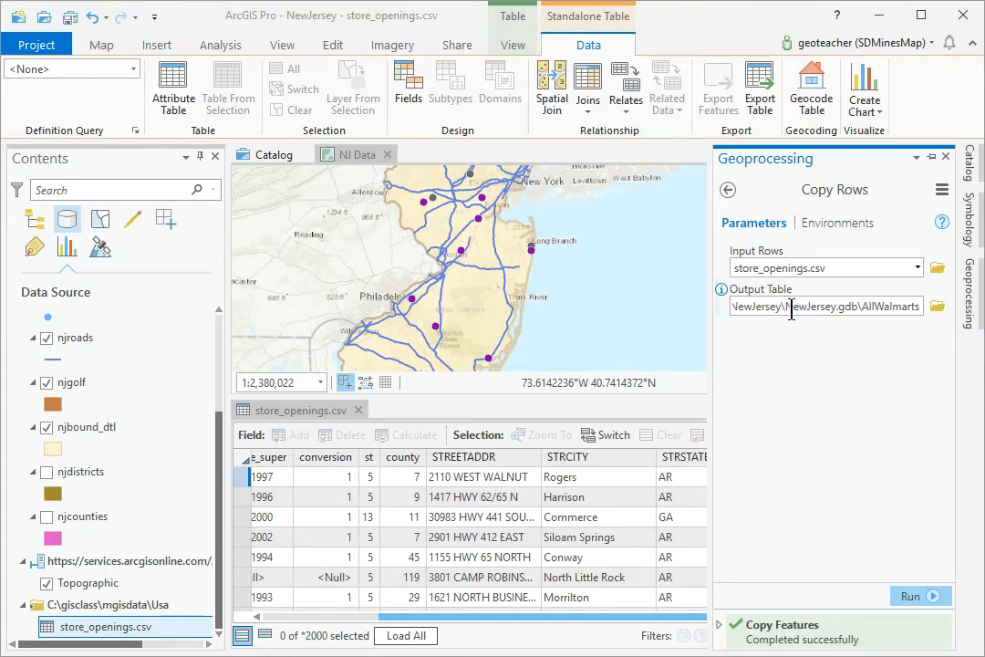
key("Tab")
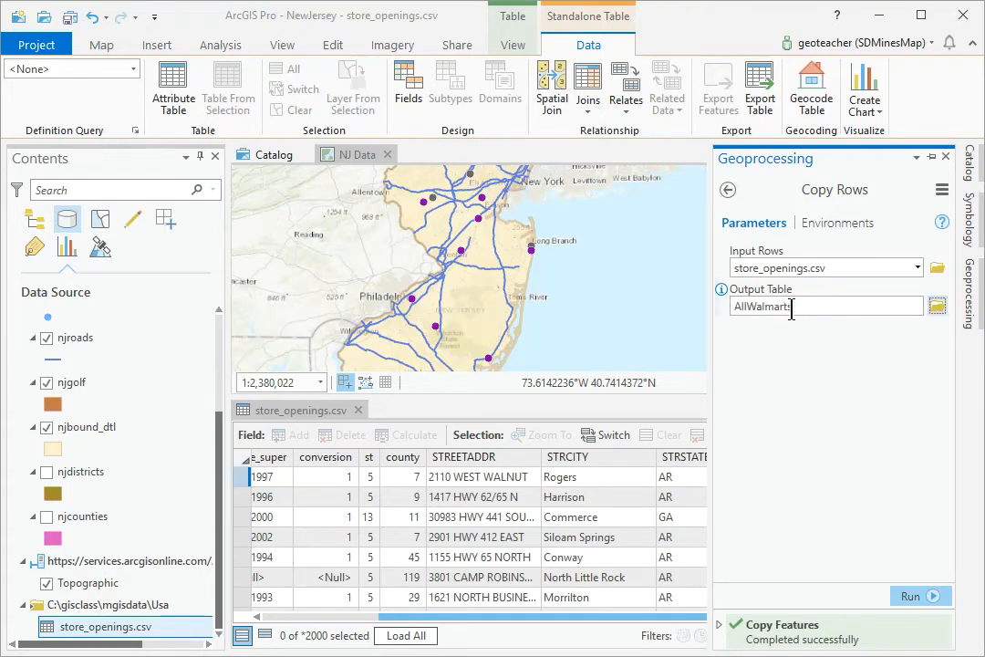
left_click(923, 597)
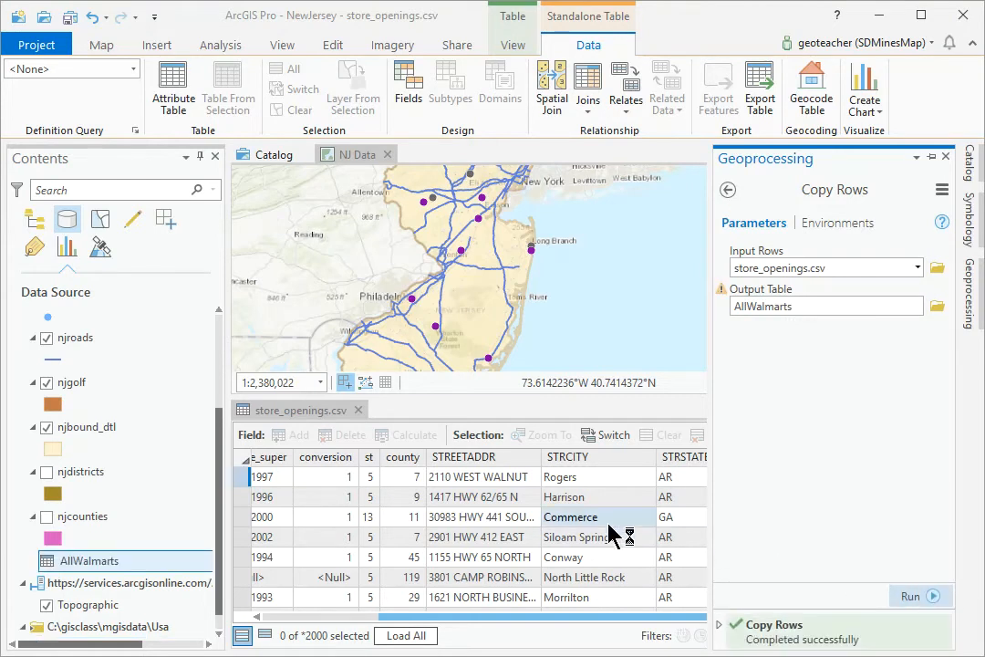
- Open the AllWalmarts table and select by attributes its records matching the clause "STRSTATE is Equal to NJ"
right_click(96, 563)
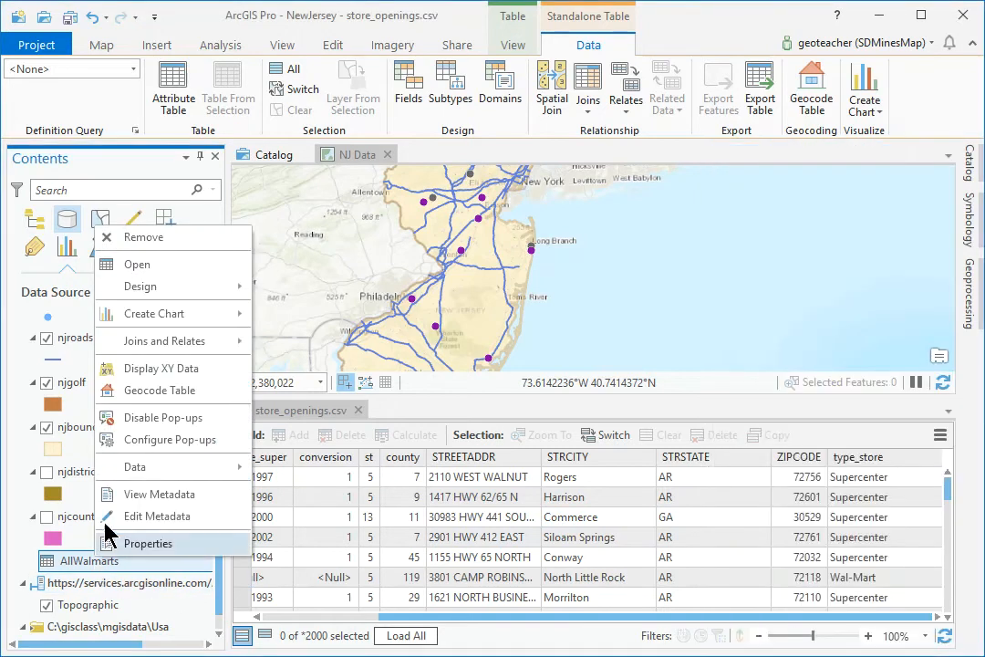
left_click(152, 270)
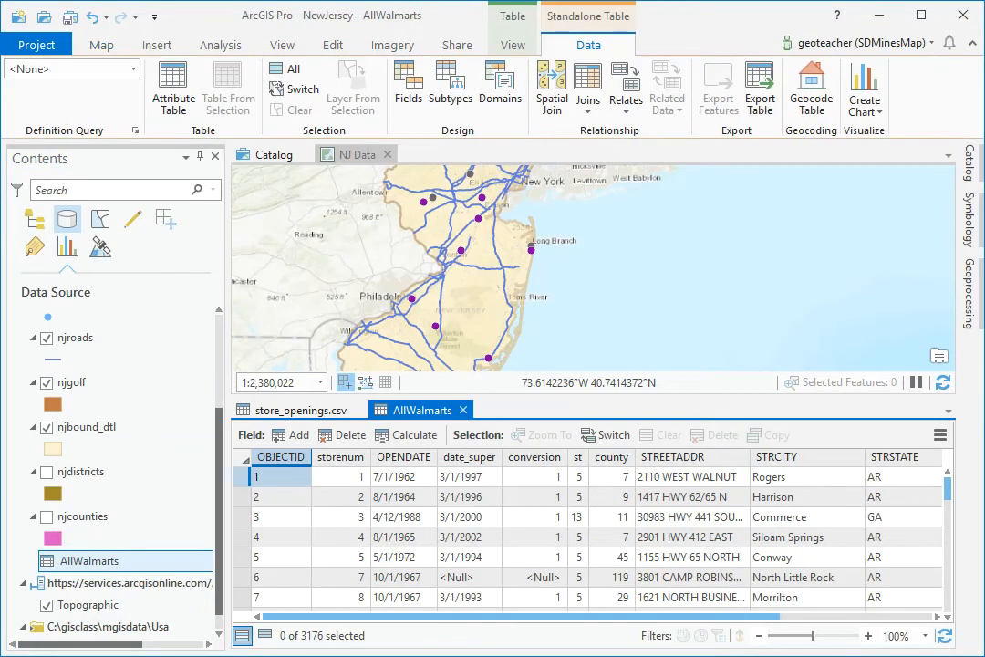
left_click(105, 45)
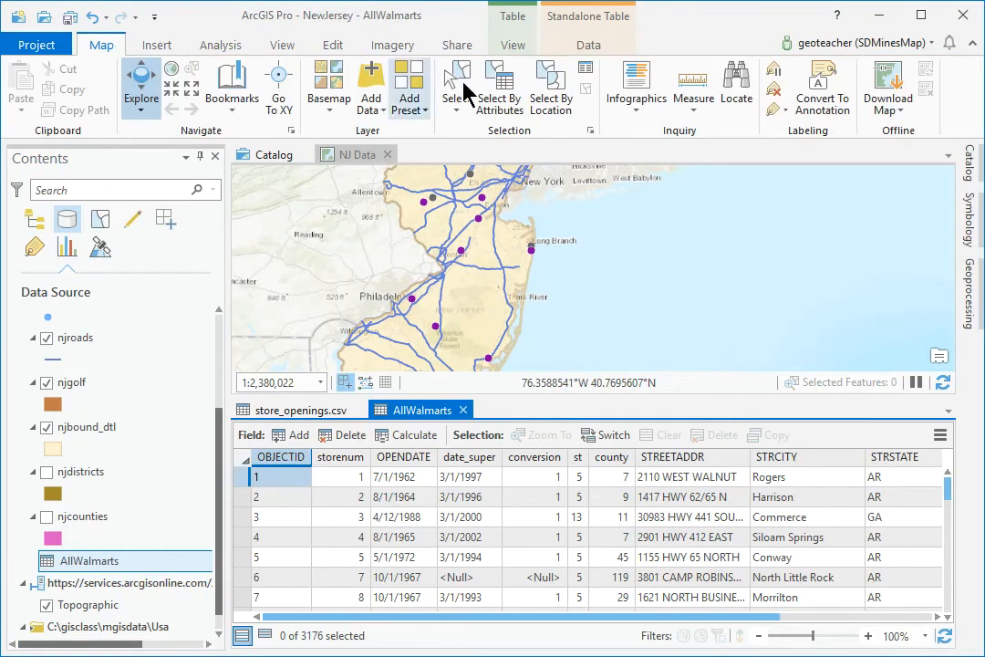
left_click(504, 88)
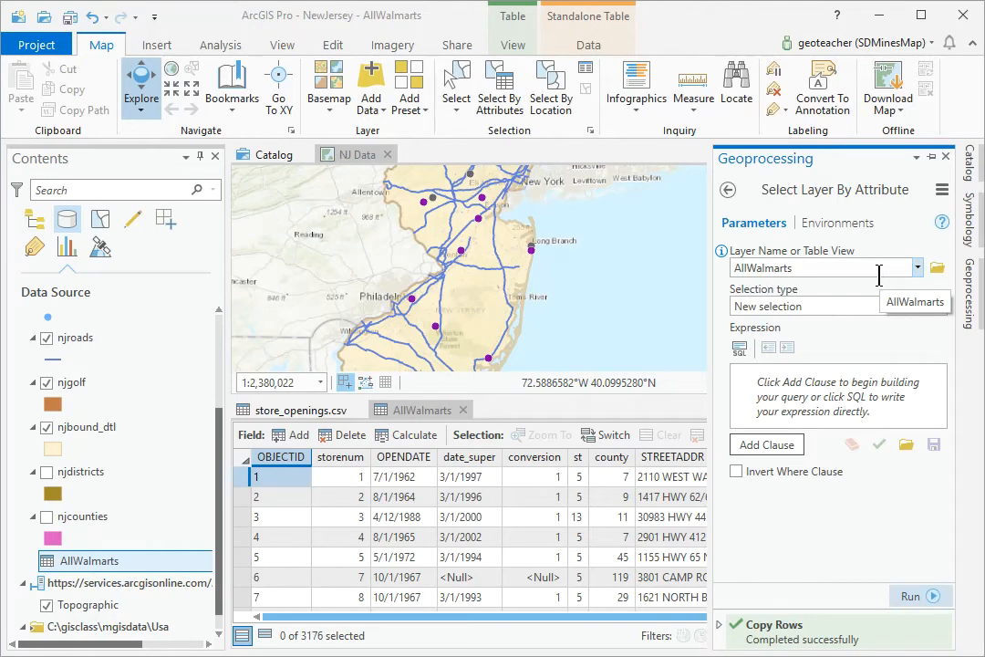
left_click(767, 445)
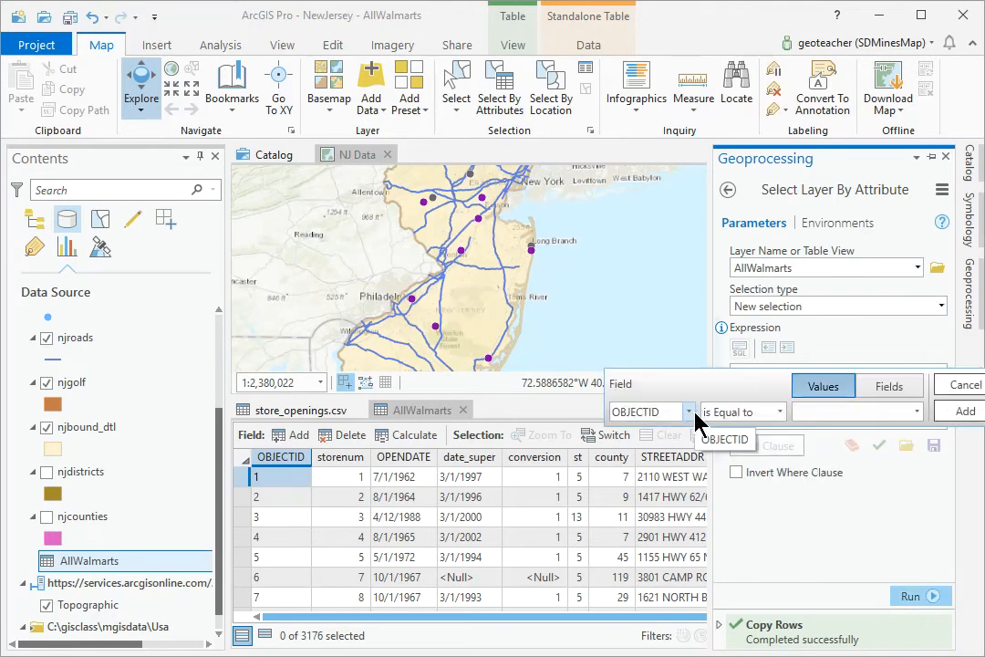
left_click(695, 414)
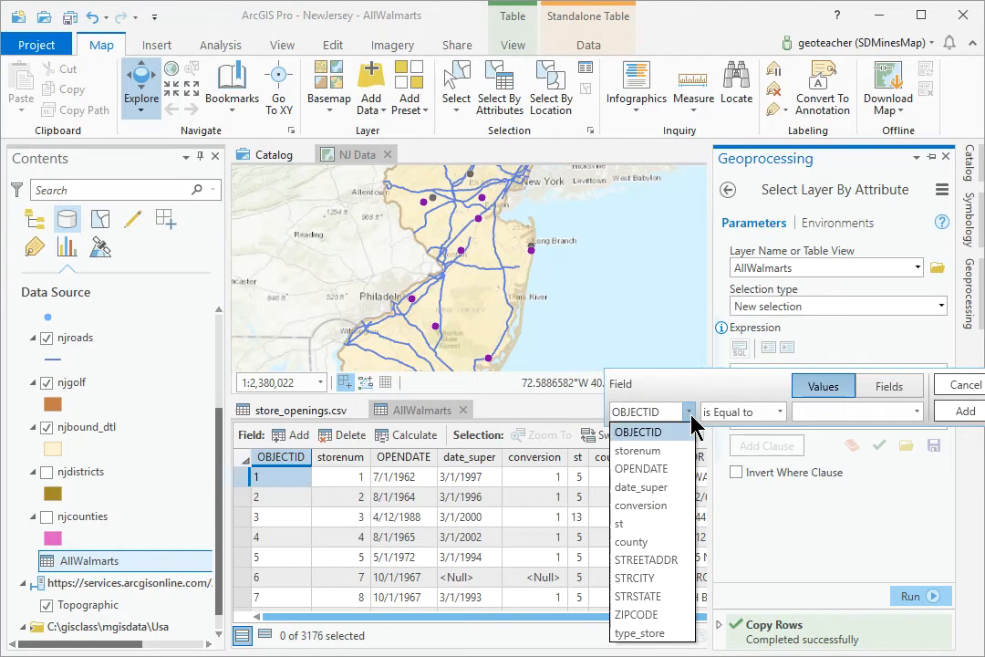
left_click(679, 598)
left_click(825, 414)
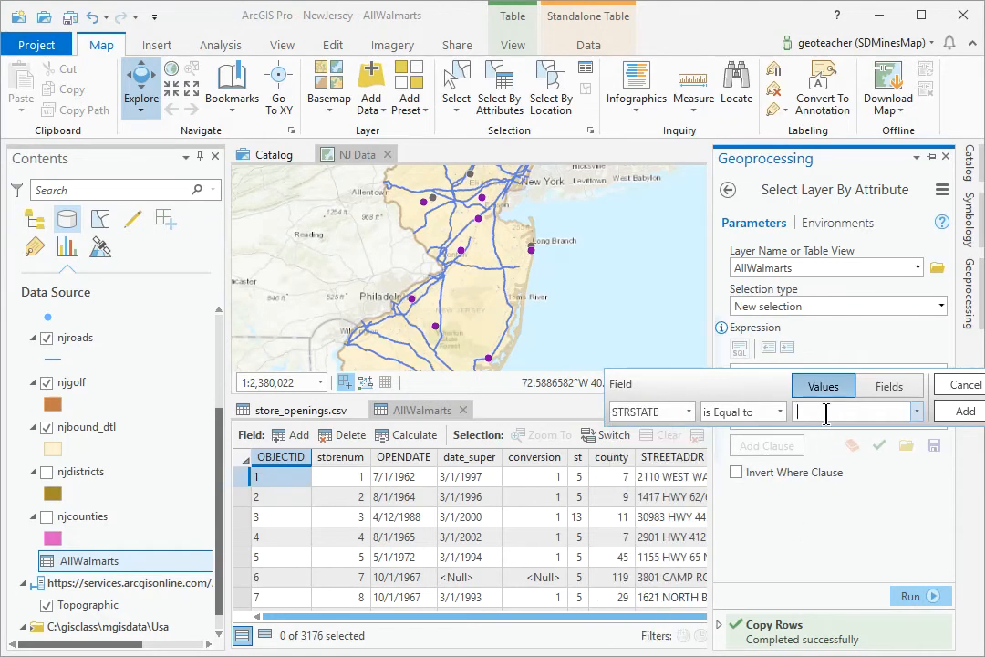
type("NC")
key("Tab")
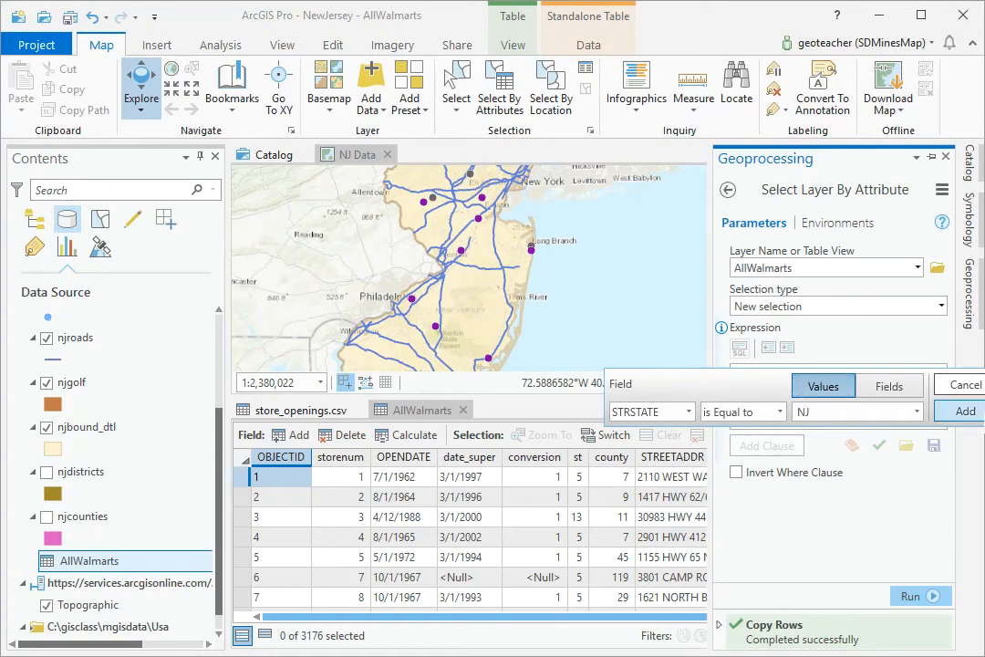
left_click(978, 411)
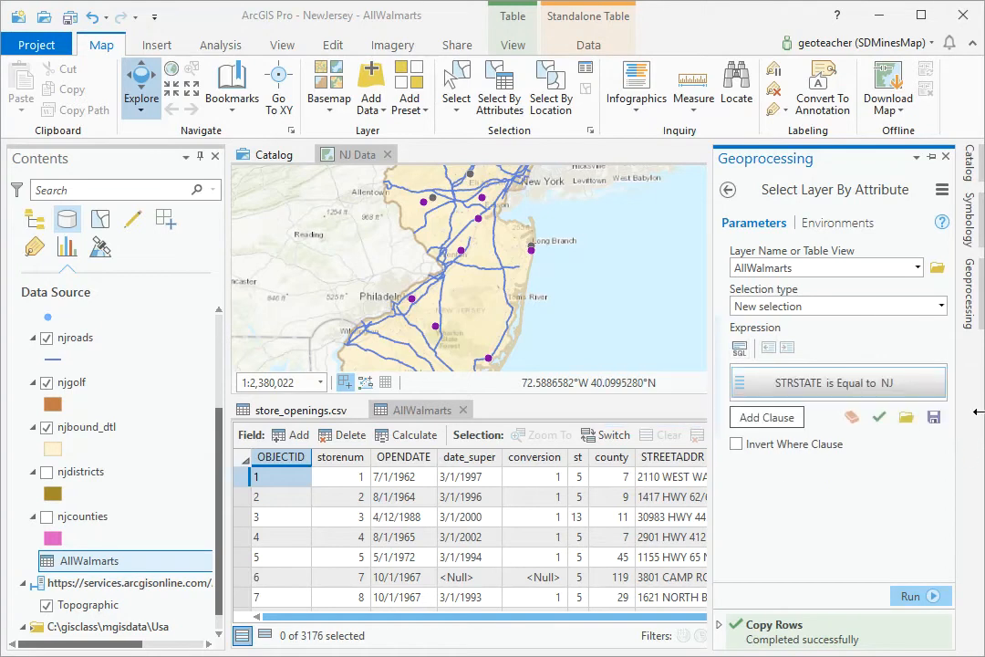
left_click(931, 596)
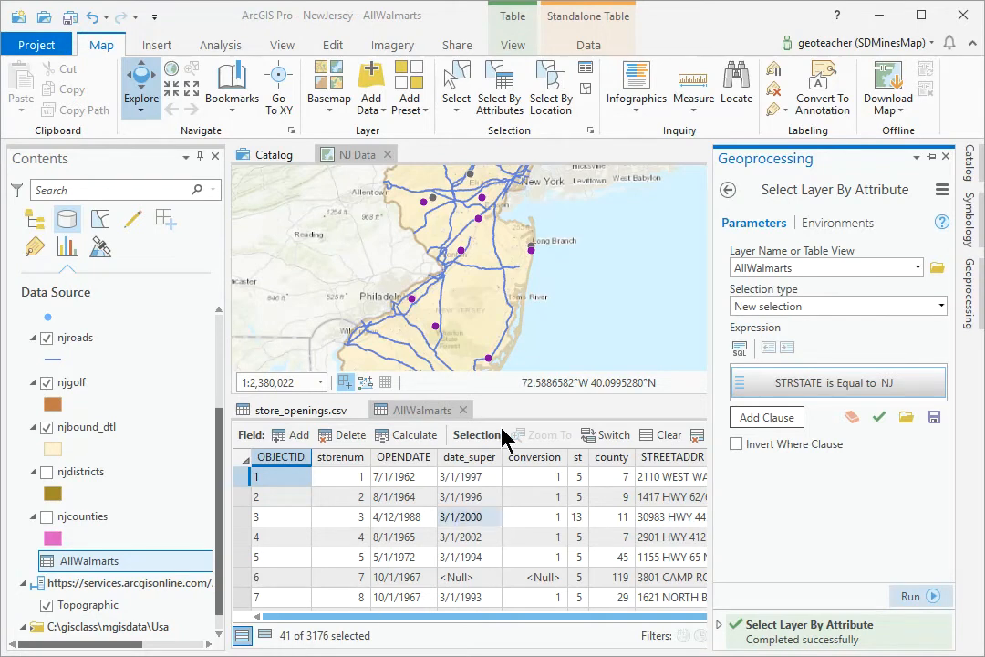
- Export the selected AllWalmarts records to a new table named NJWalmarts in the NewJersey geodatabase
left_click(589, 46)
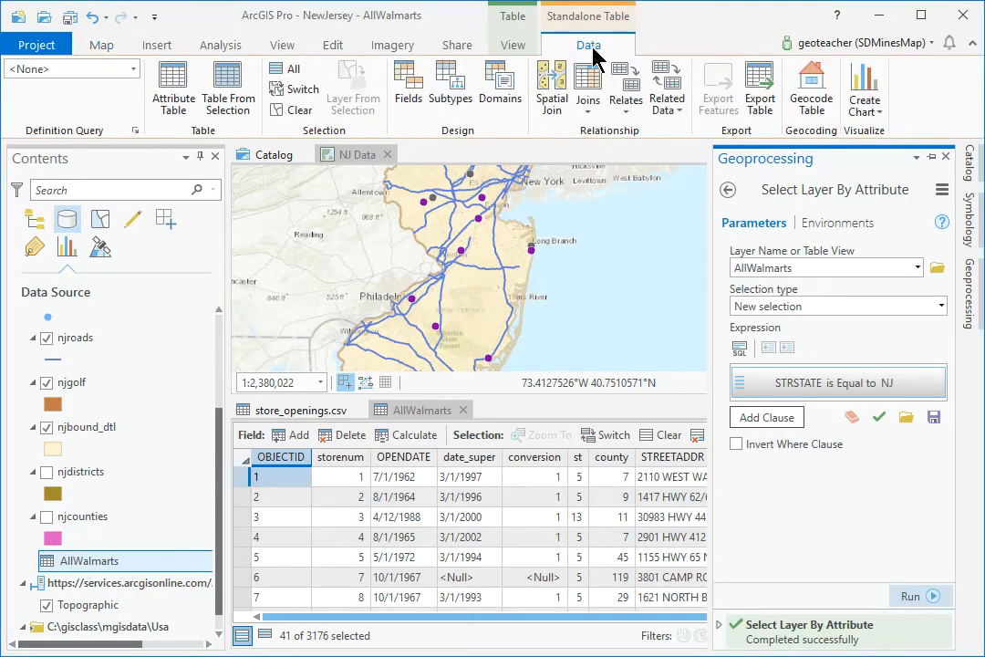
left_click(760, 91)
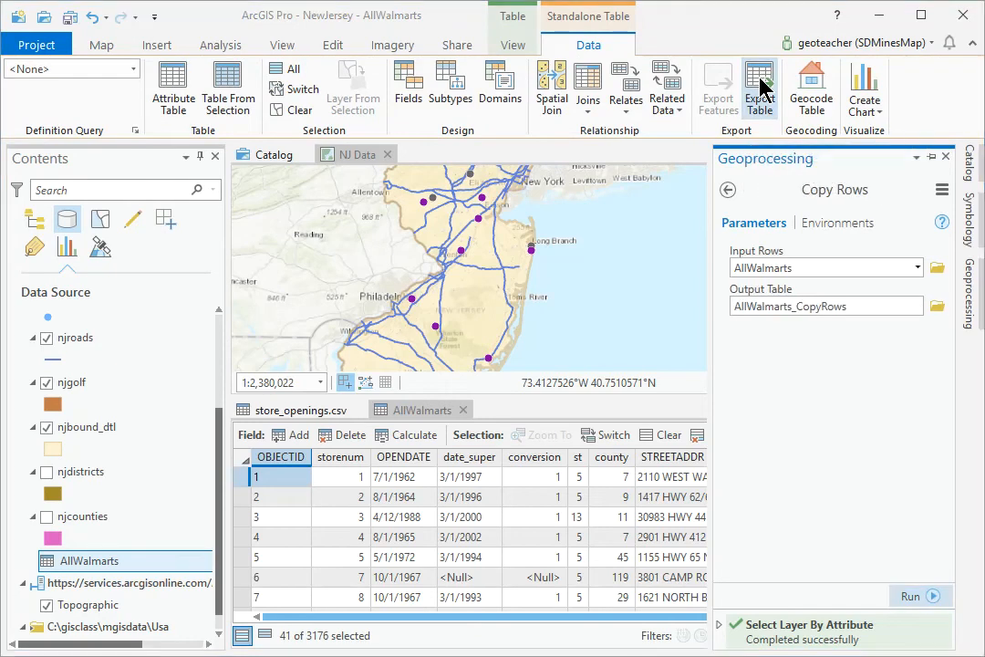
left_click(878, 306)
double_click(878, 306)
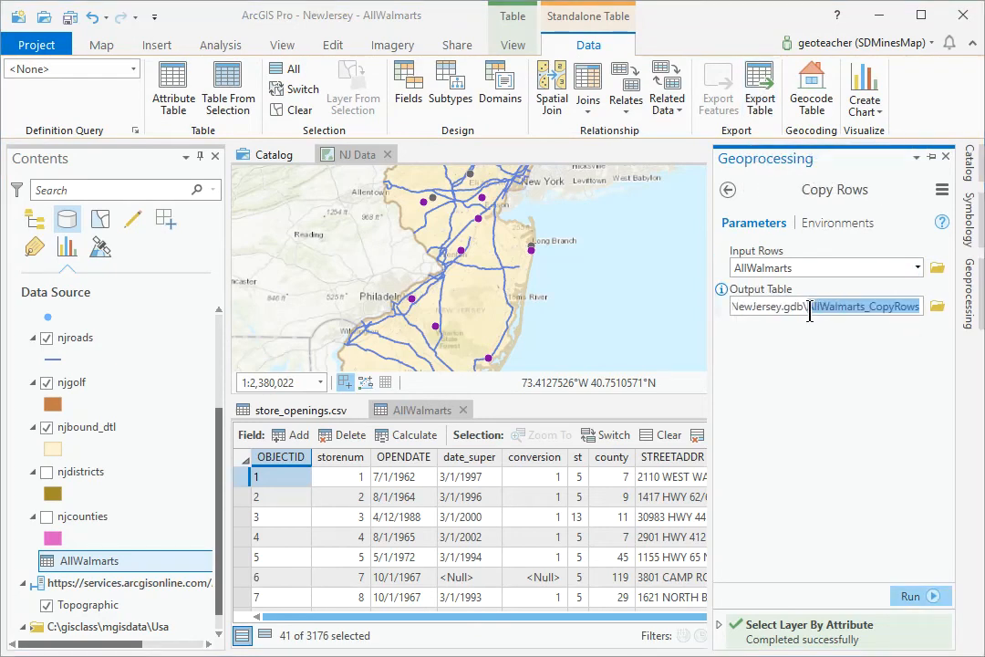
type("NJWalmarts")
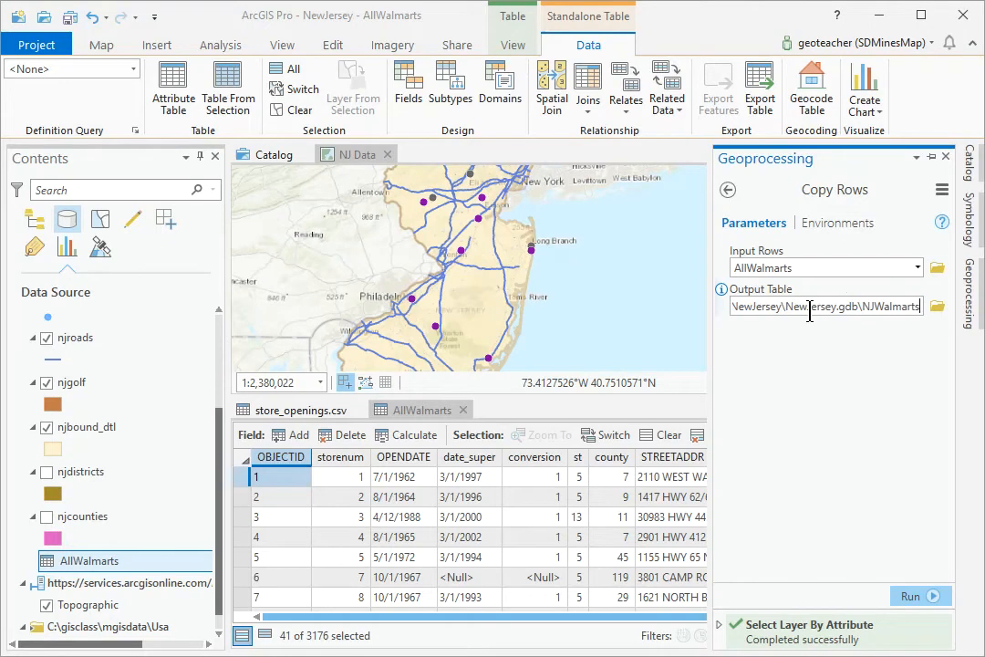
key("Tab")
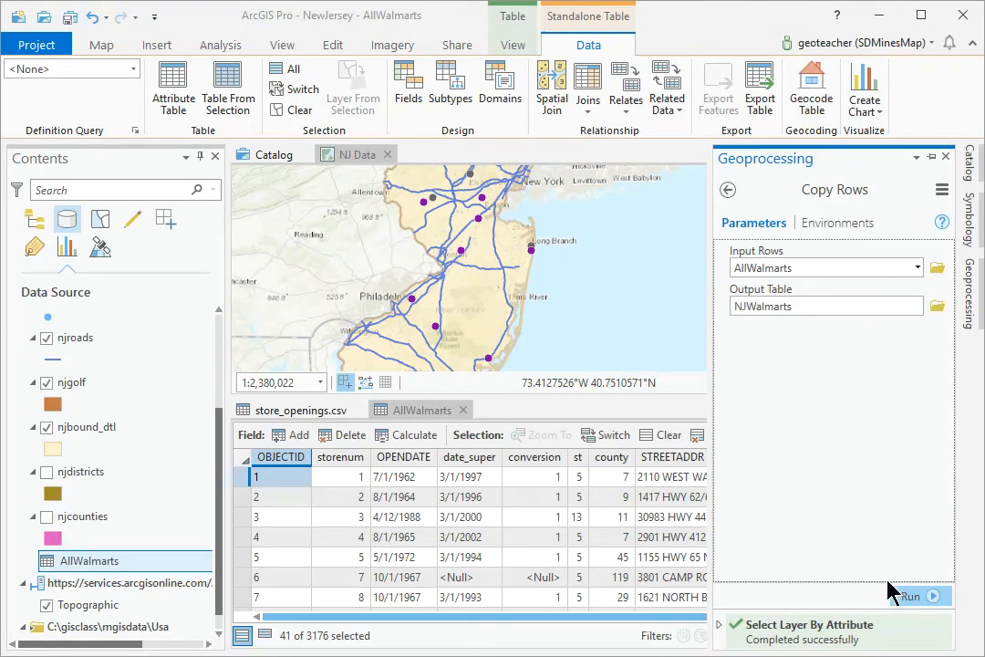
left_click(908, 597)
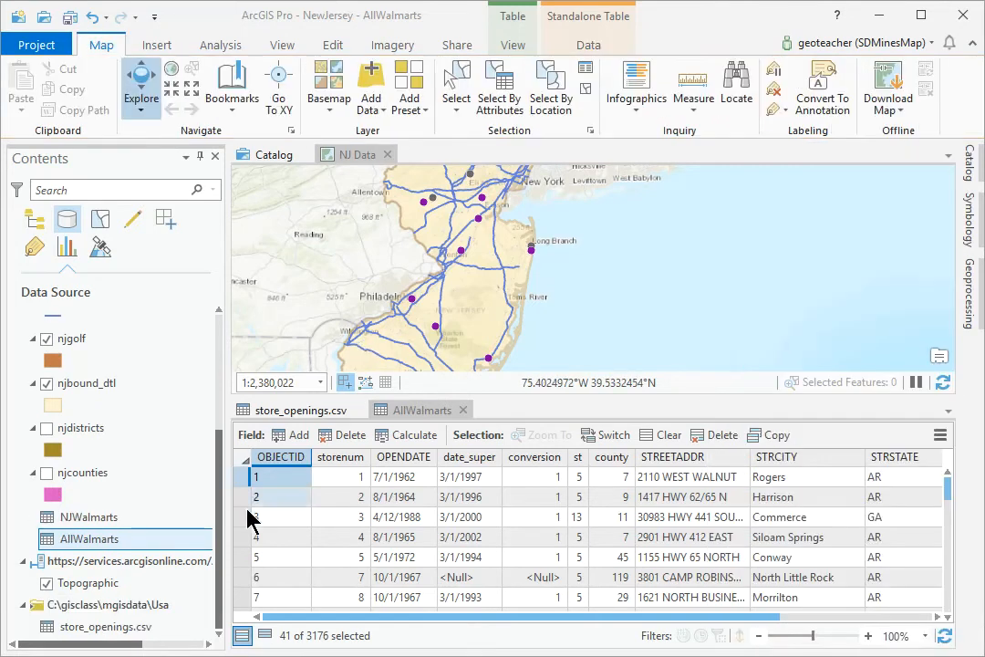
- Open the NJWalmarts table and look through its records down to the last row, checking the STRSTATE values
right_click(94, 526)
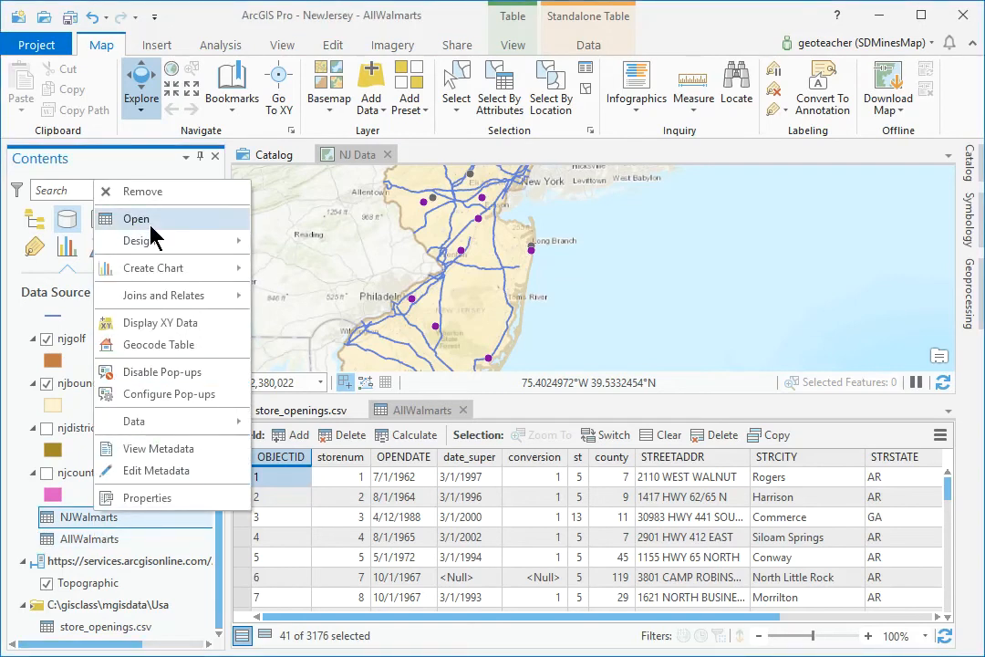
left_click(152, 229)
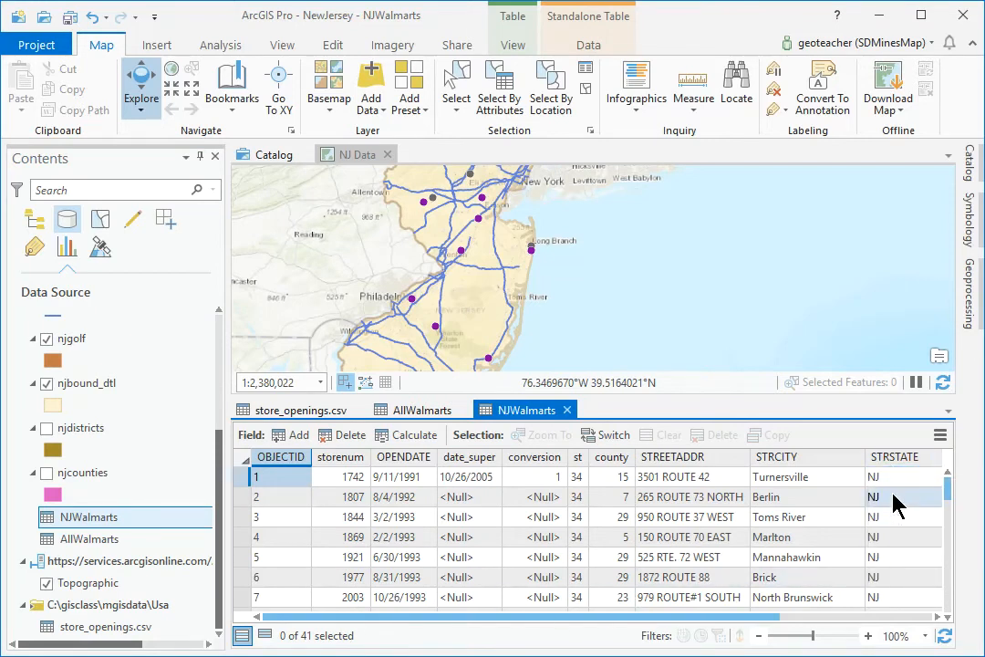
scroll(894, 504, "down", 8)
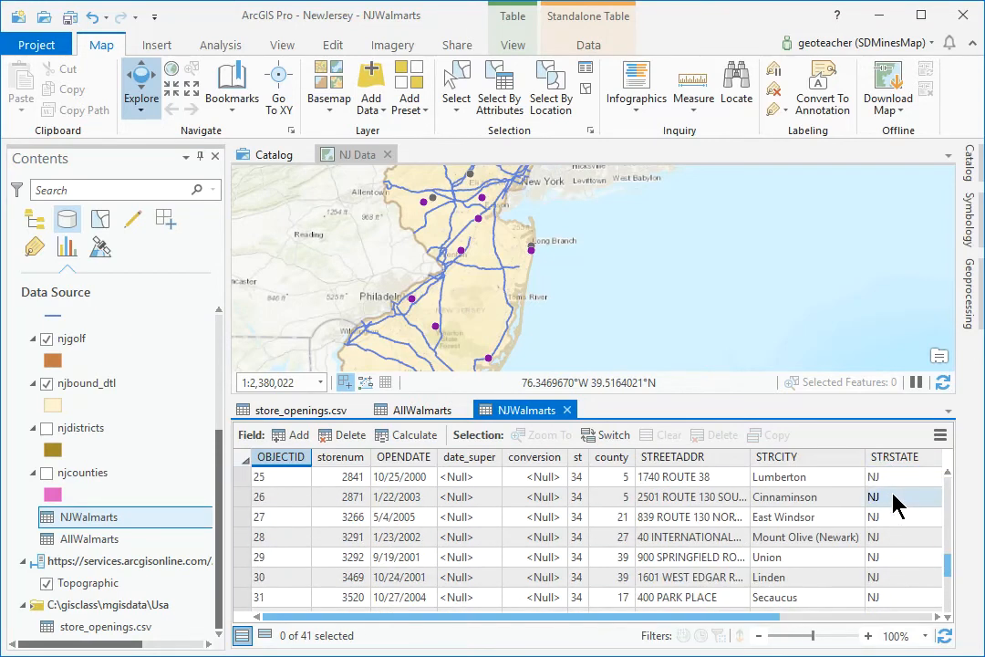
scroll(894, 504, "down", 4)
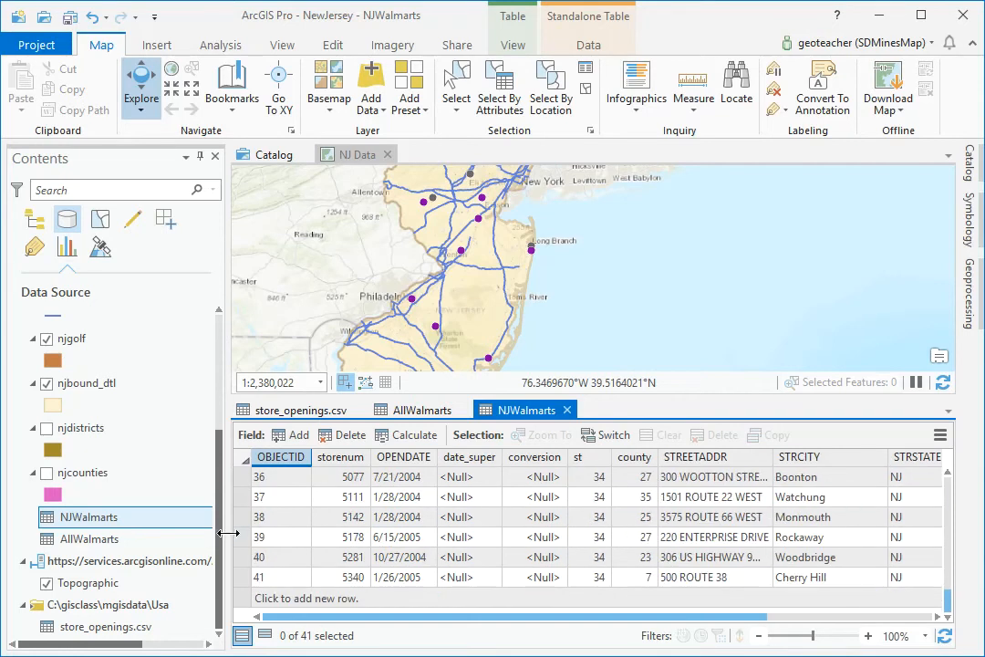
- Remove the AllWalmarts and store_openings.csv tables from the map
right_click(102, 544)
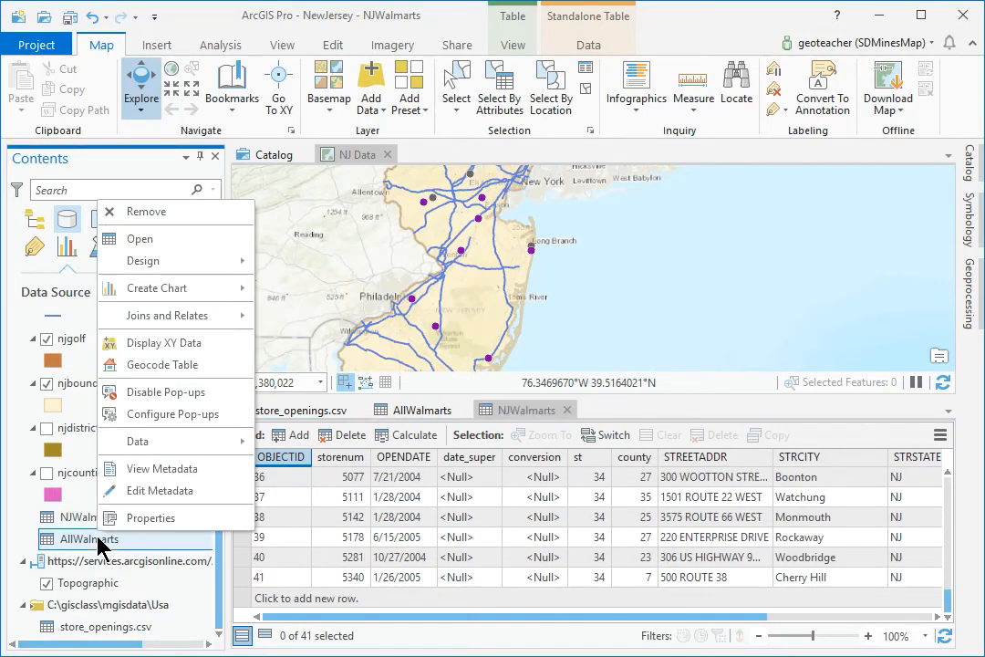
left_click(179, 213)
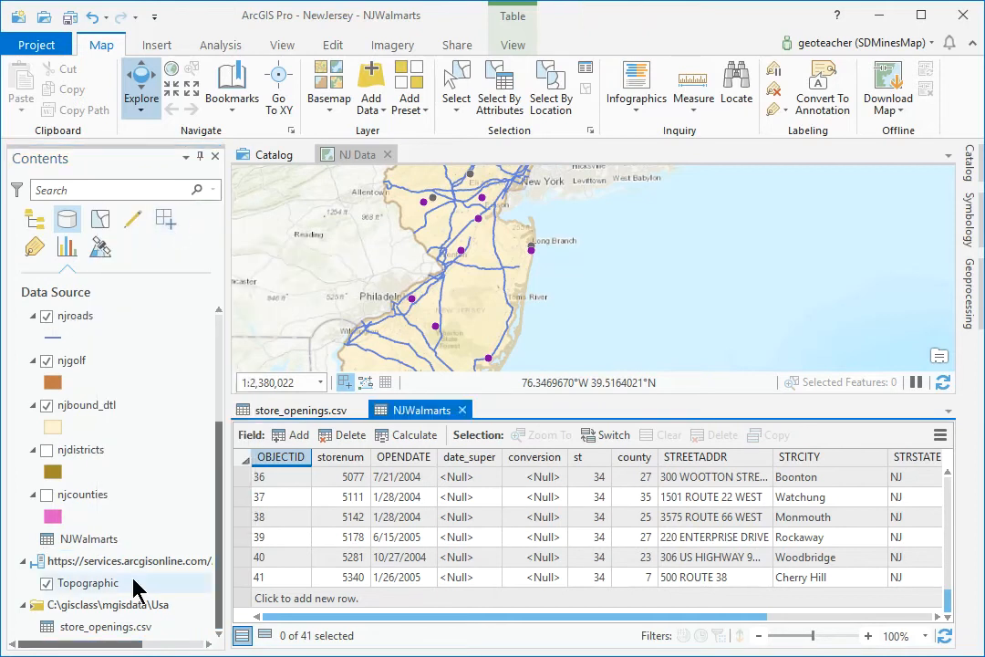
right_click(124, 627)
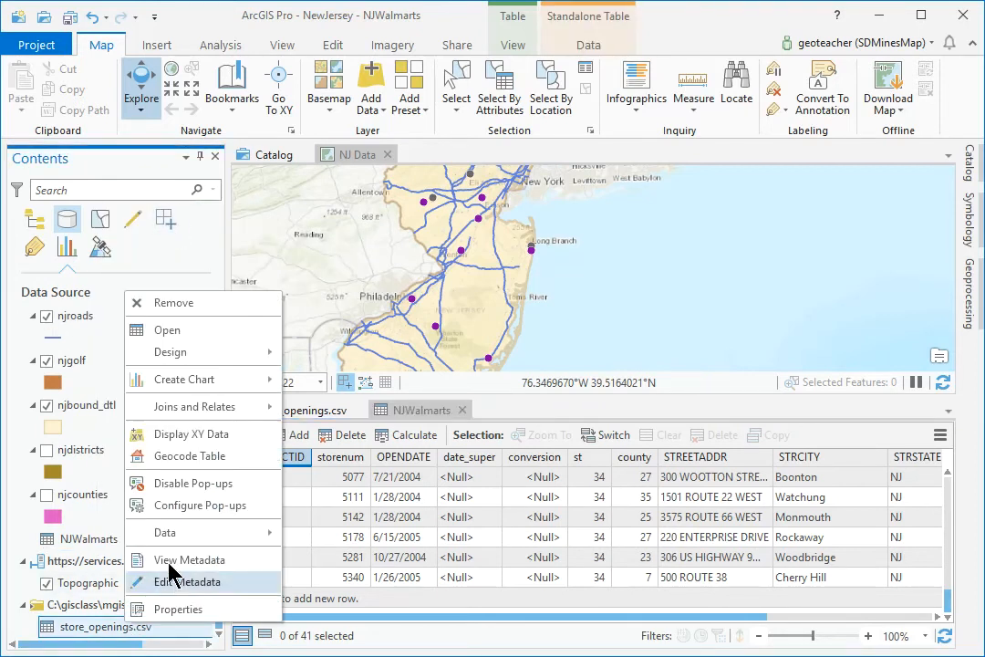
left_click(187, 311)
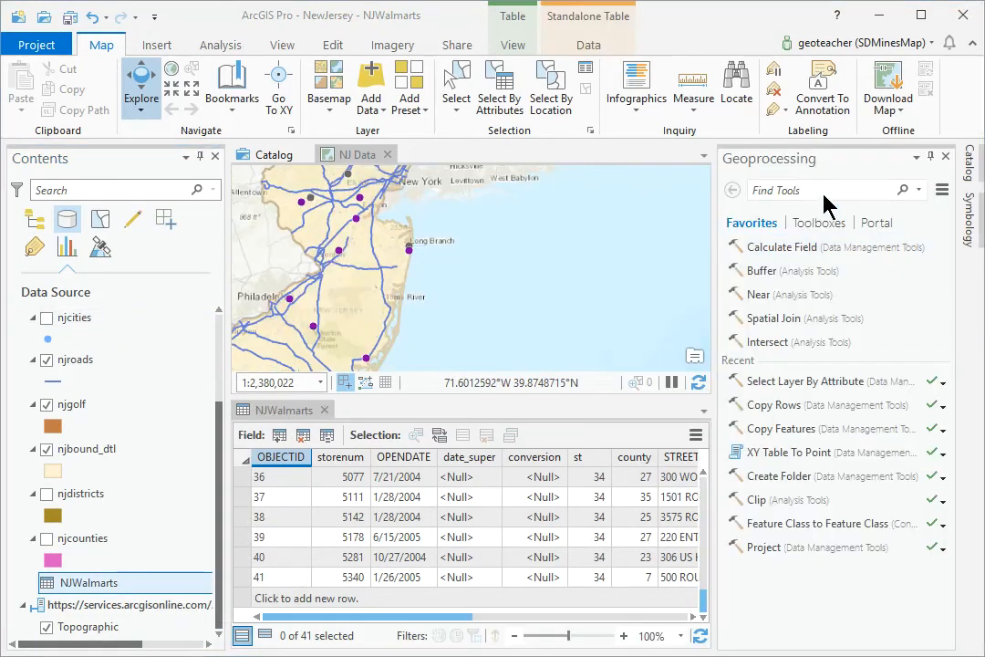
- Open the Geocode Addresses tool with NJWalmarts as the input table and ArcGIS World Geocoding Service as the address locator
type("geocode")
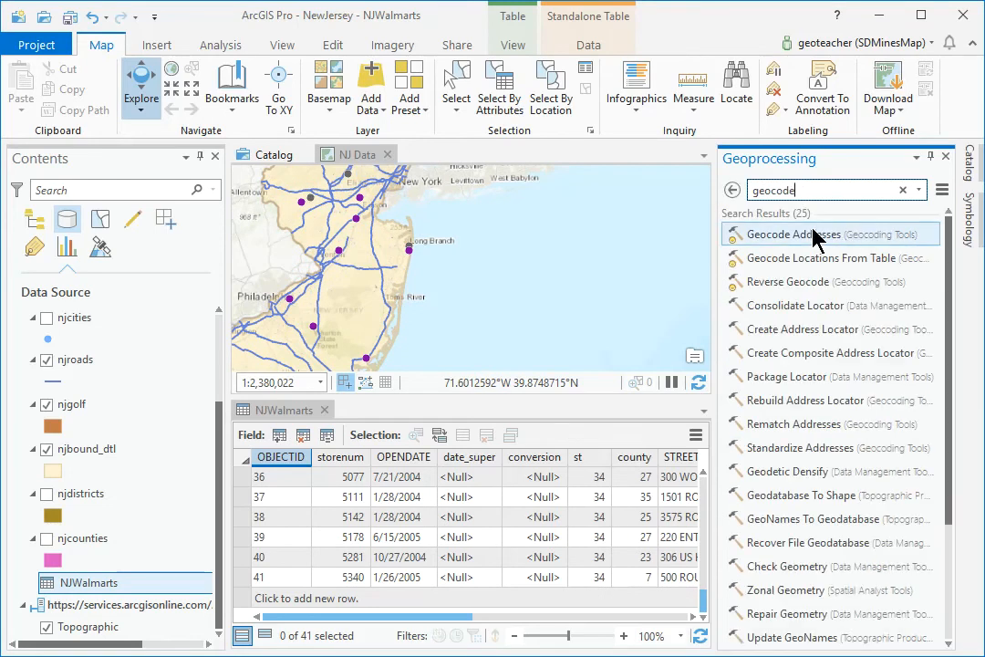
left_click(813, 237)
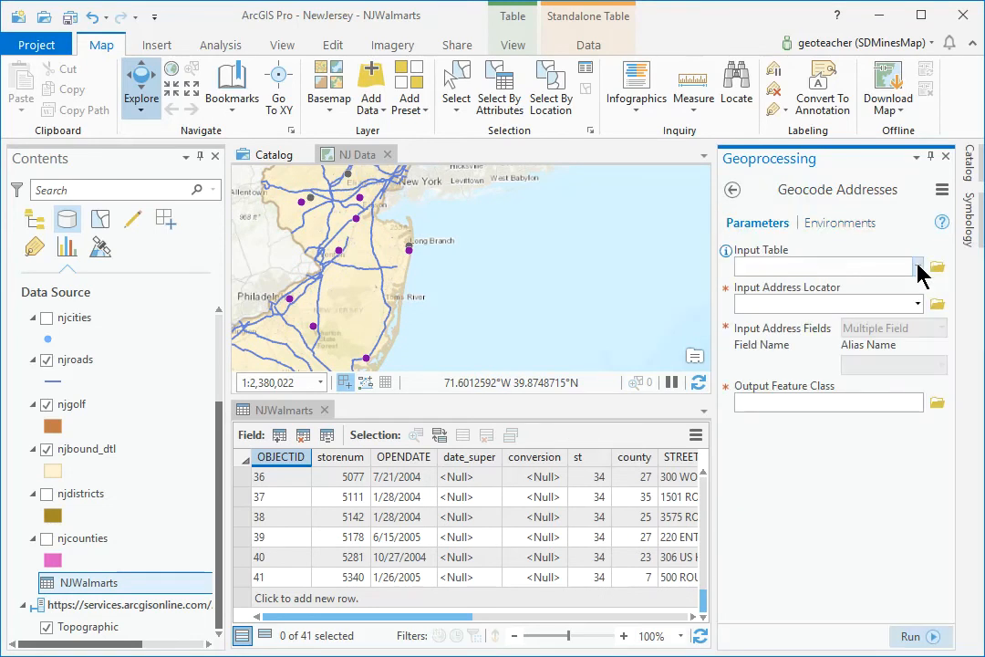
left_click(918, 267)
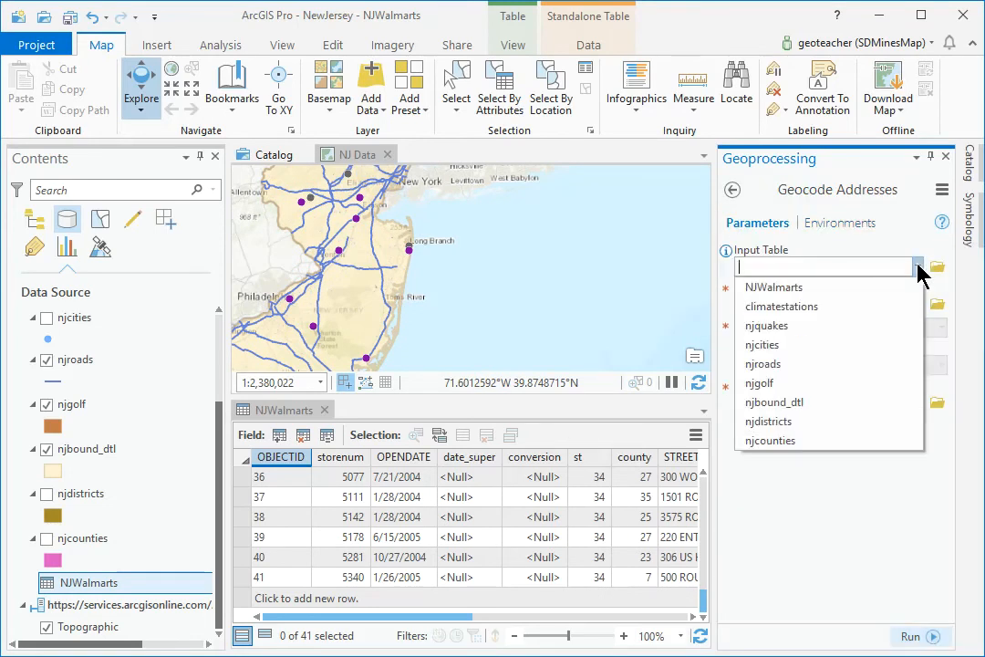
left_click(857, 290)
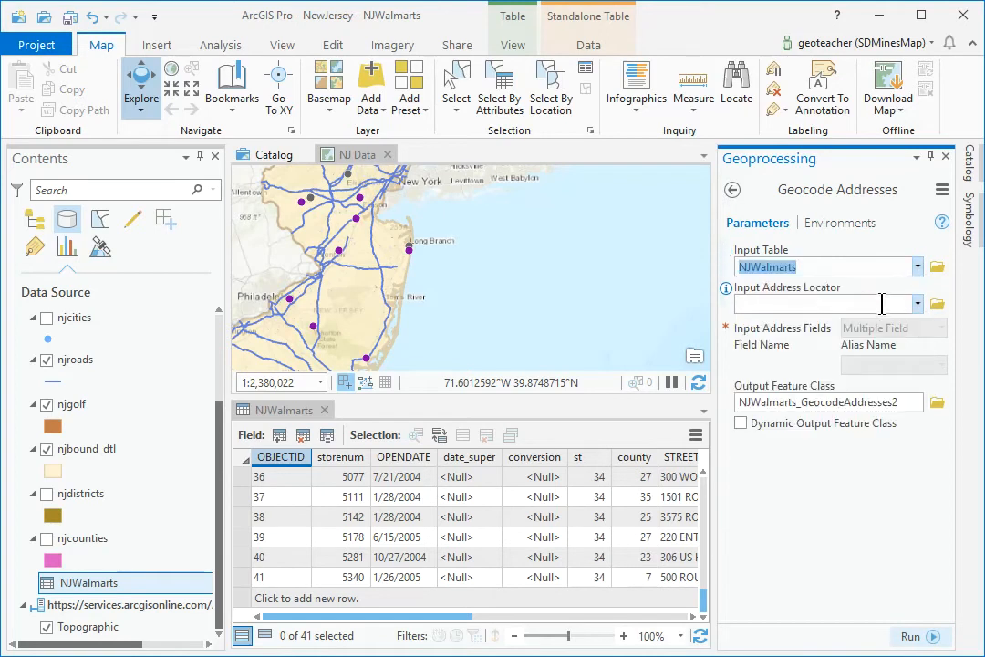
left_click(917, 304)
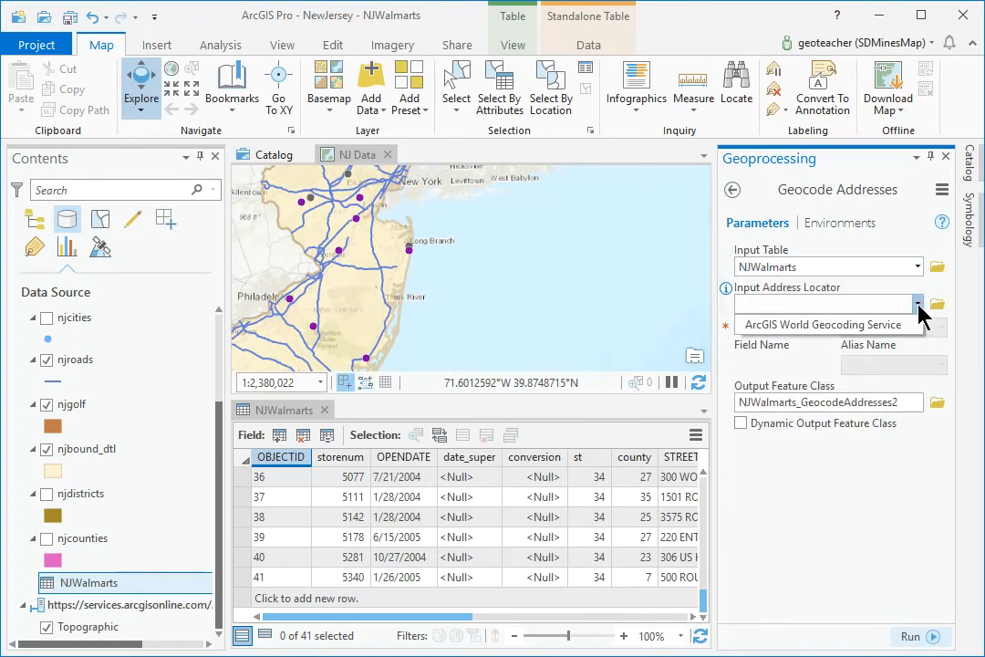
left_click(803, 326)
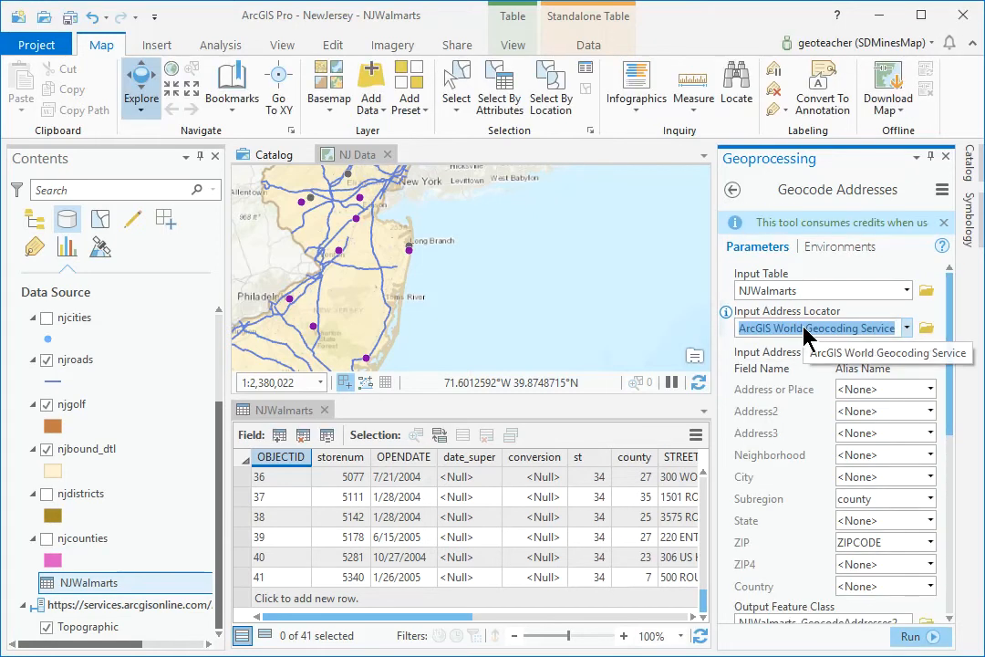
- Match the locator's Address or Place field to STREETADDR and its City field to STRCITY
left_click(930, 390)
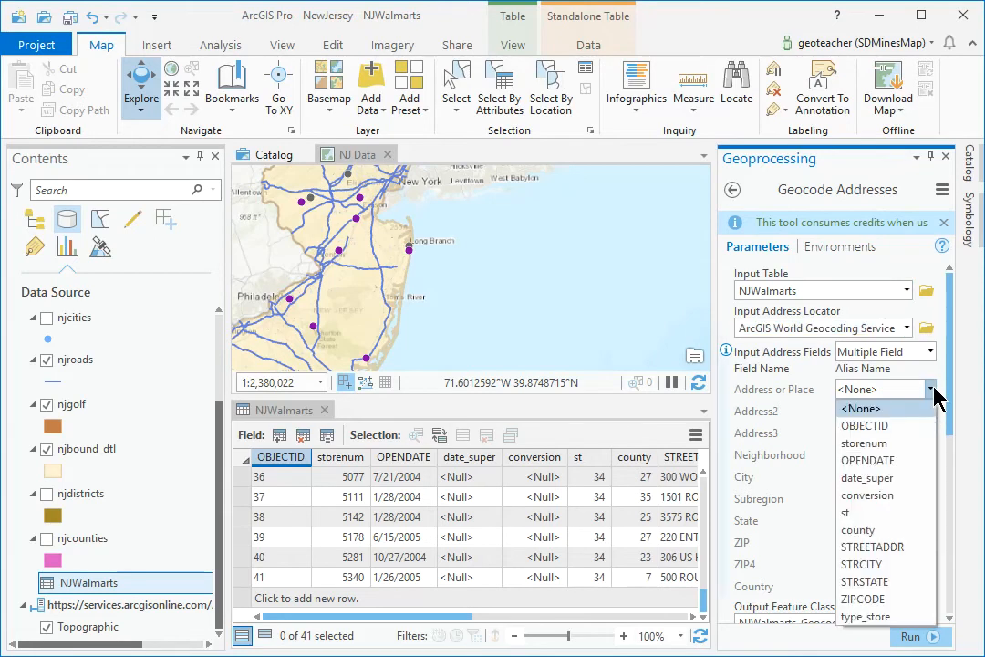
left_click(902, 547)
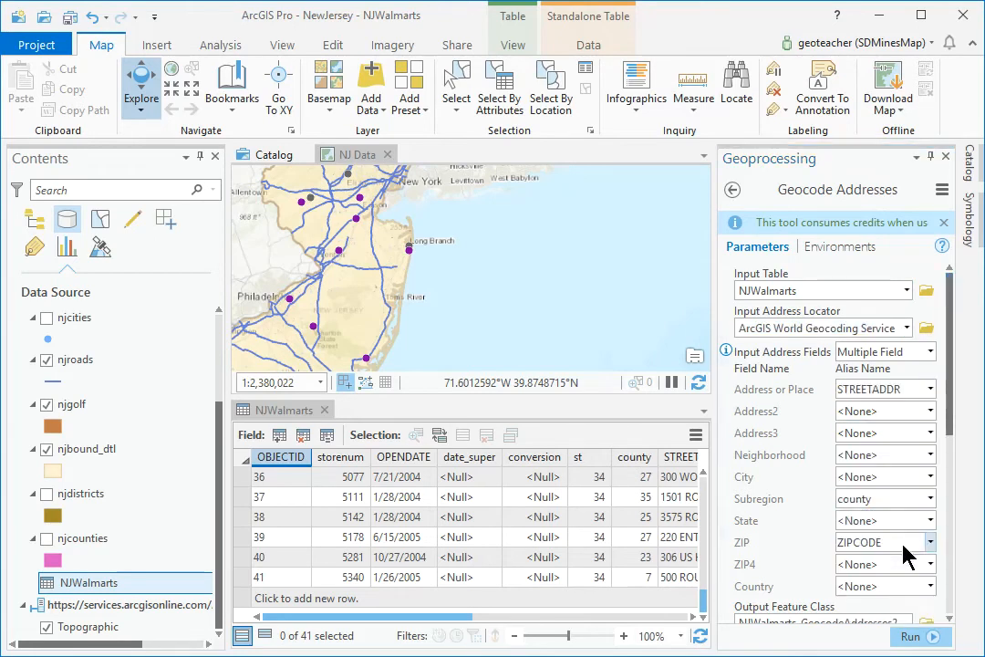
left_click(930, 476)
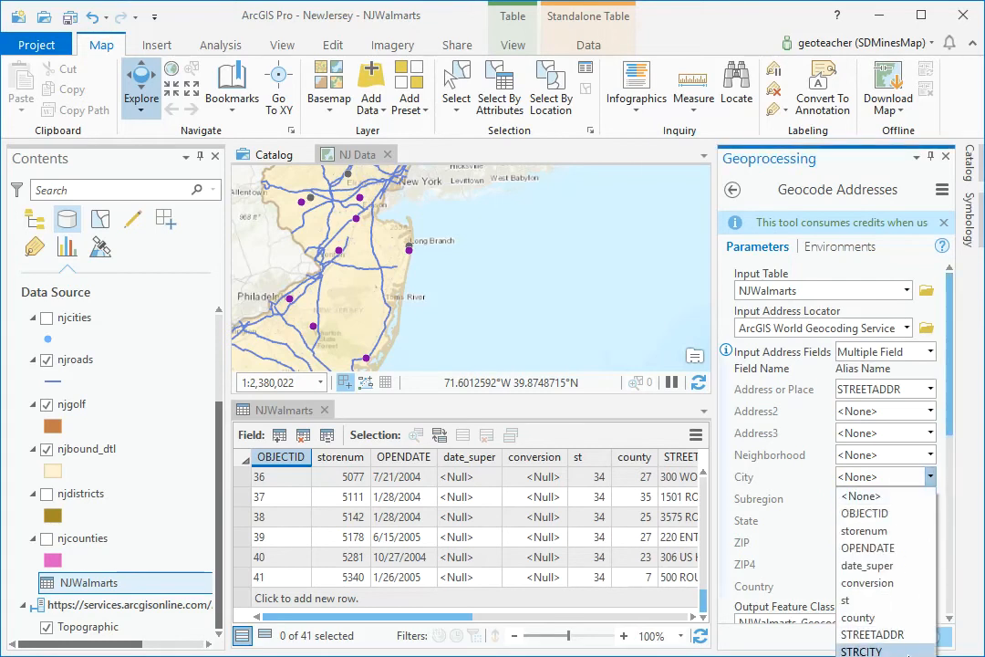
left_click(862, 650)
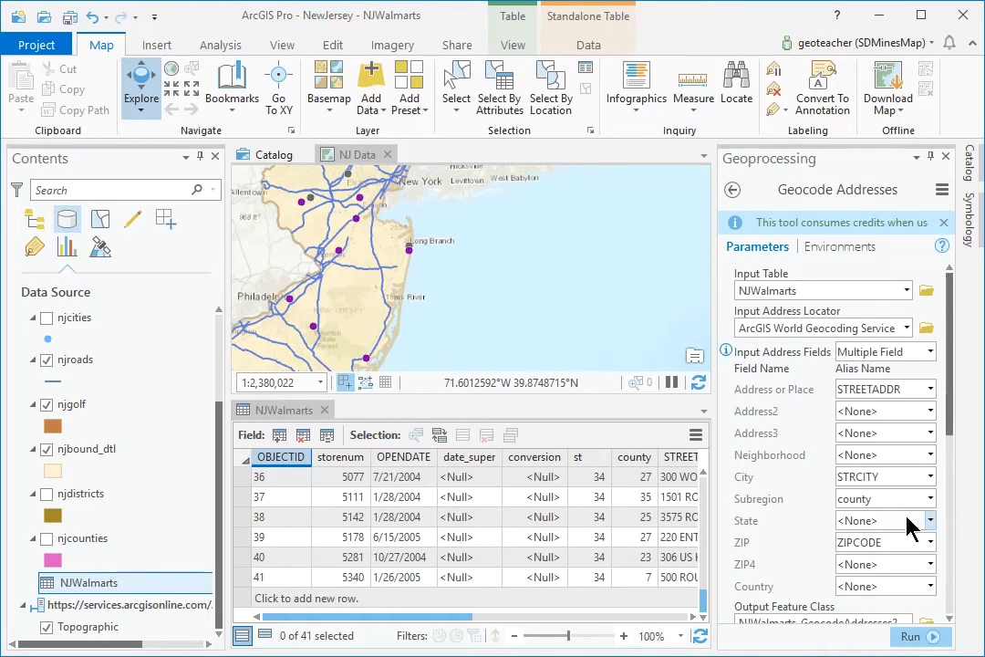
- Name the geocoding output NJWalmartsPts, limit the country to United States, and run the tool
left_click_drag(951, 392, 947, 512)
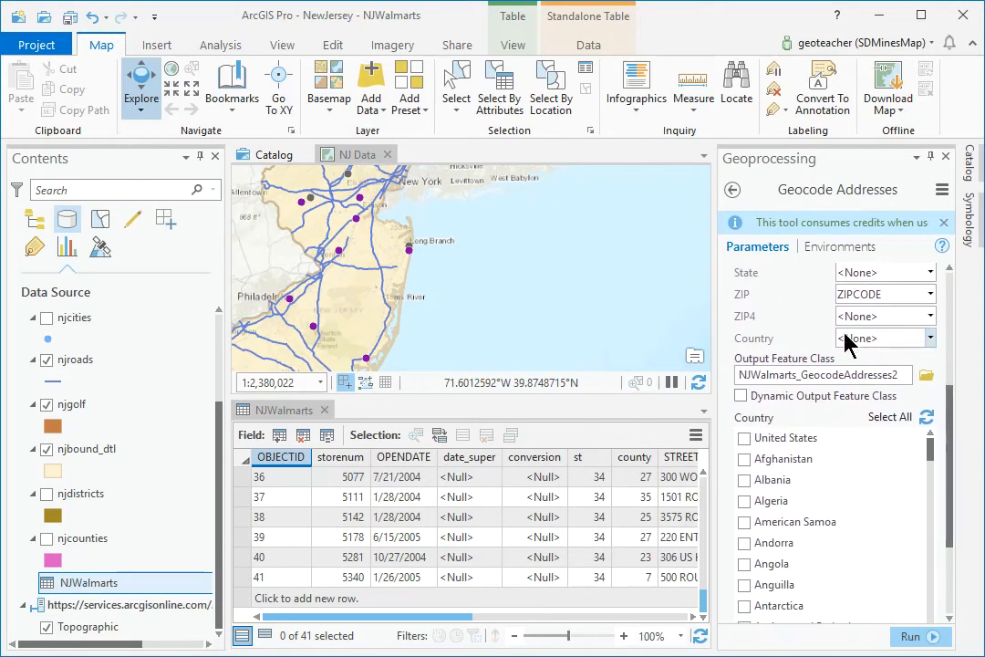
left_click_drag(790, 376, 949, 383)
type("Pts")
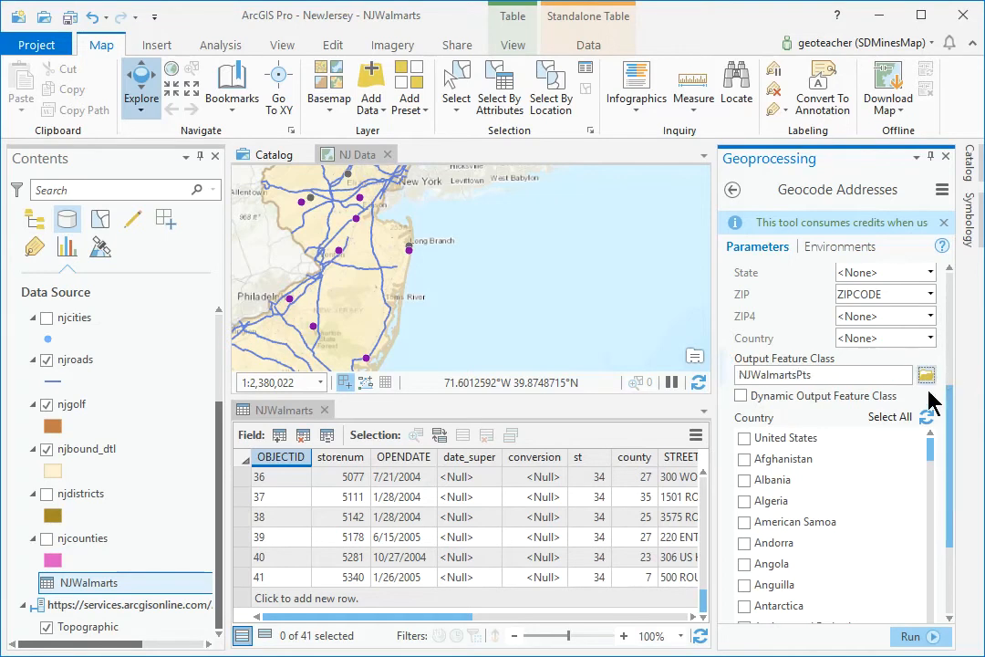
left_click(743, 438)
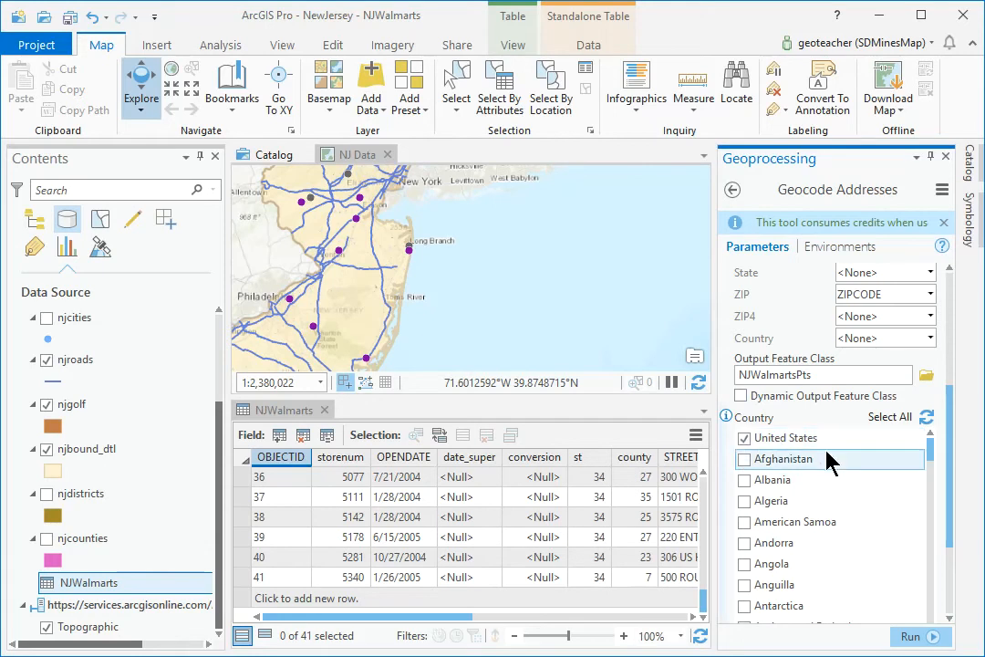
left_click(908, 640)
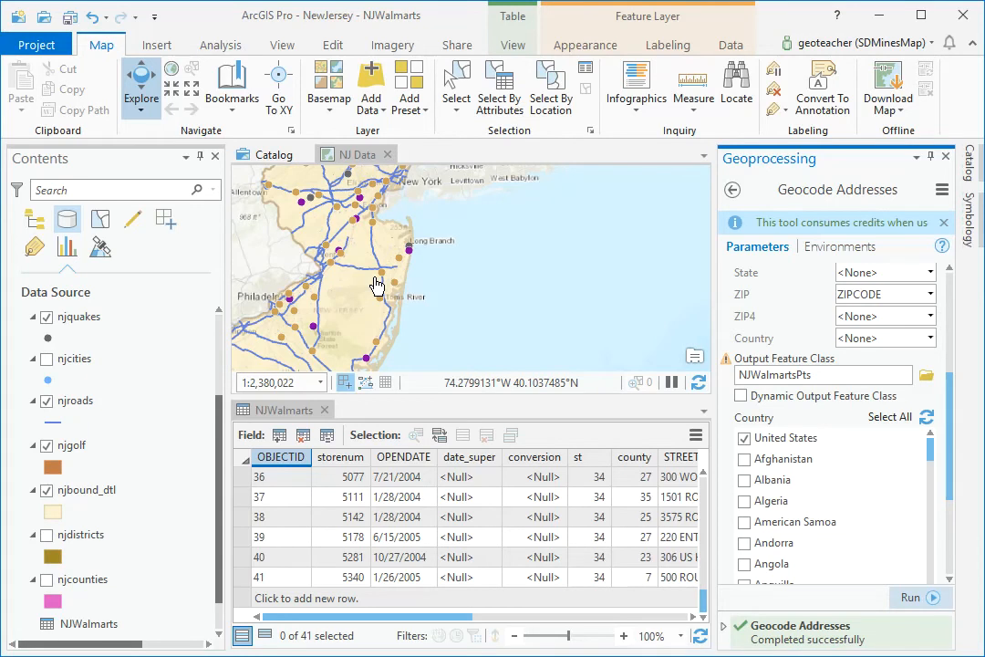
- Save the NewJersey project and close the NJWalmarts table to view the whole state on the map
left_click(71, 18)
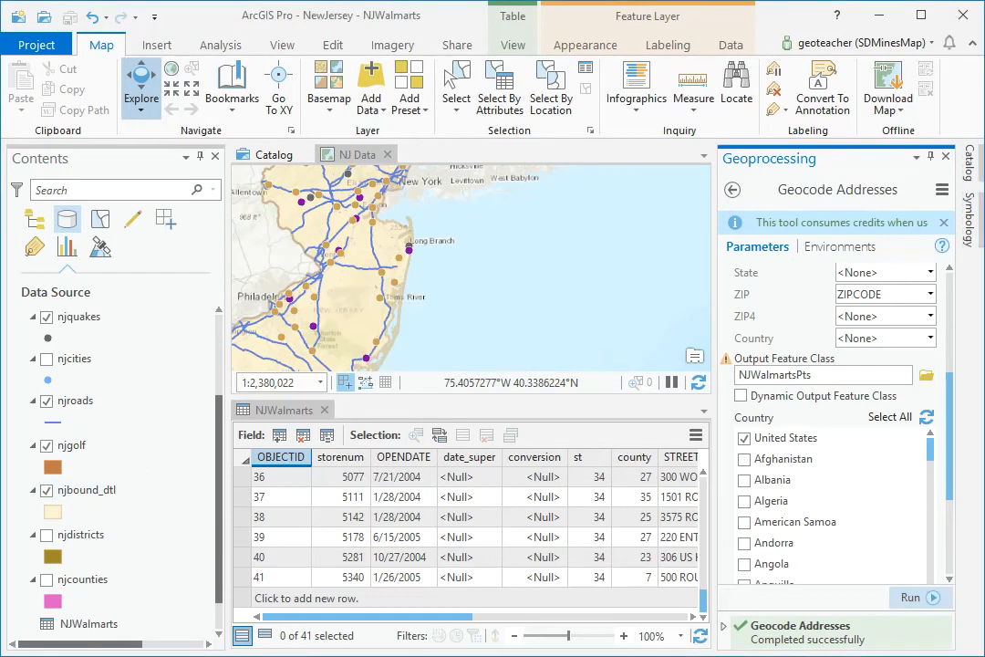
left_click(323, 411)
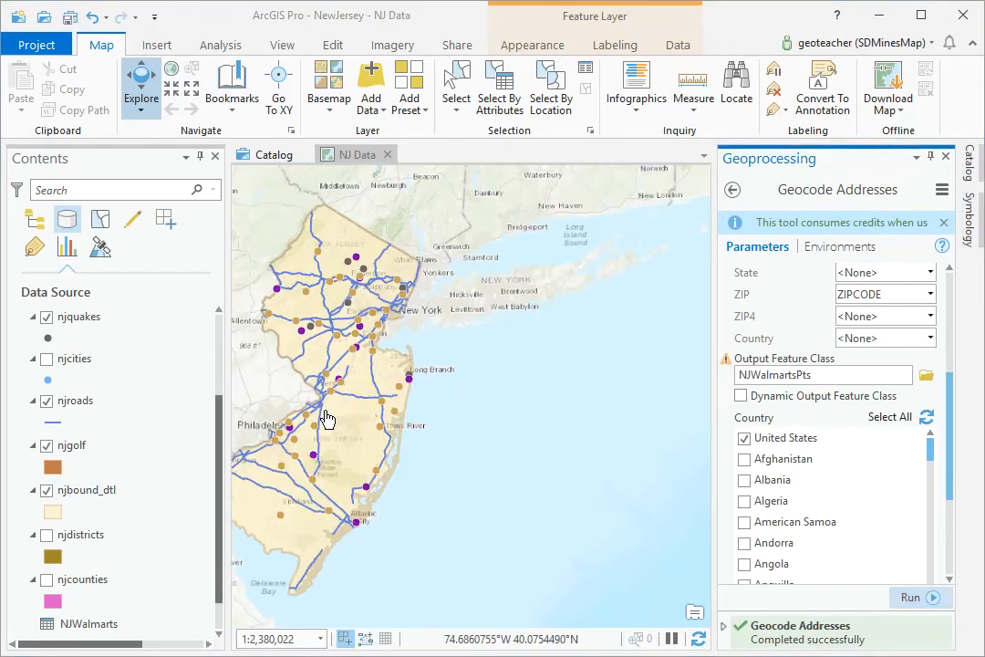
left_click_drag(326, 418, 443, 433)
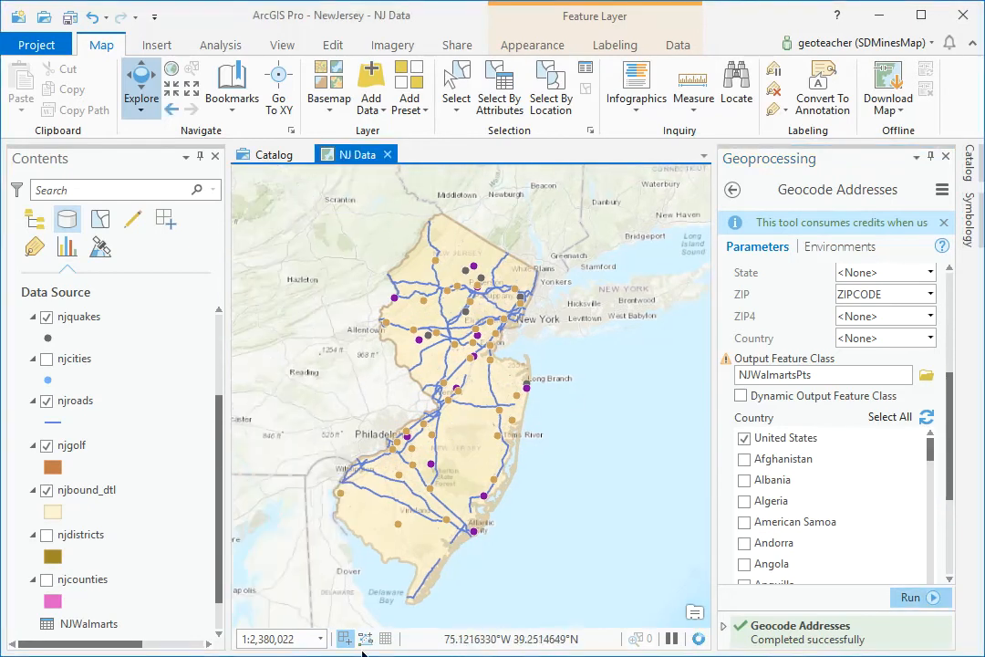
- Open the recent project BHWaterStudy and switch to its Study Quads map
left_click(55, 48)
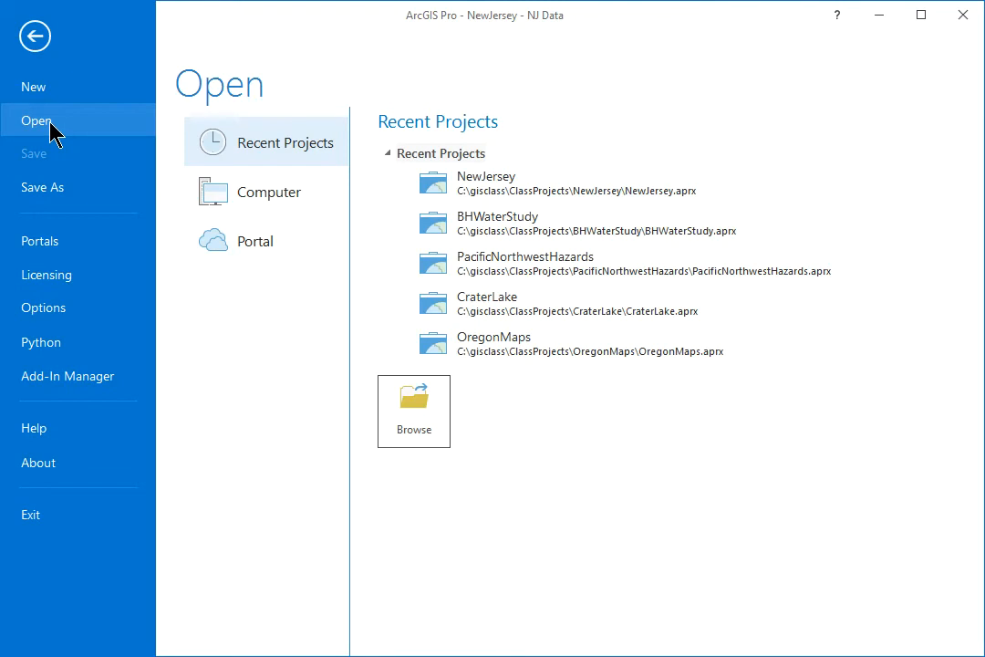
left_click(506, 223)
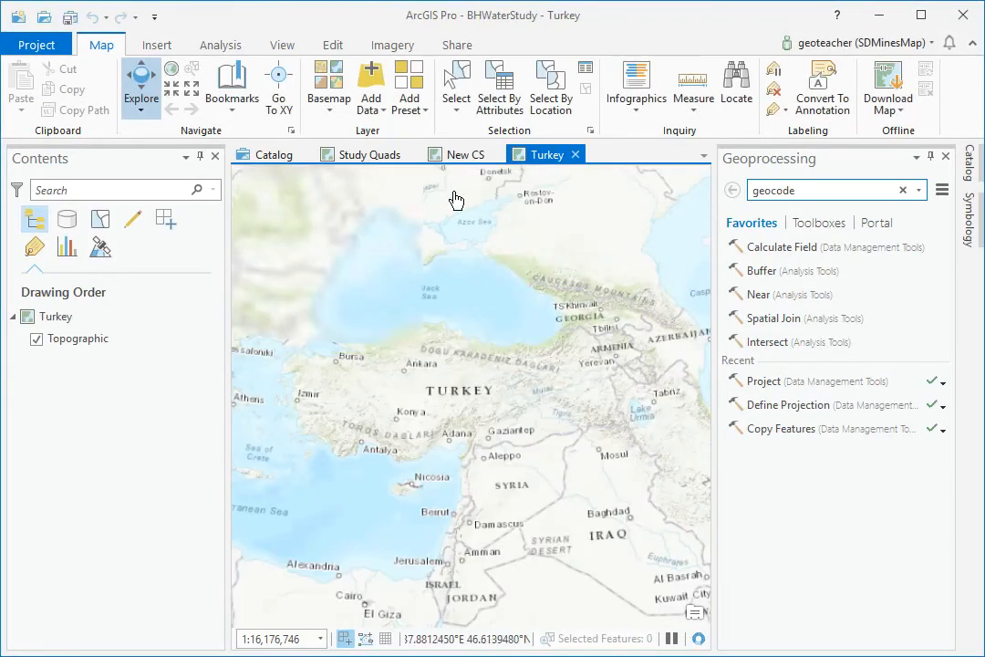
left_click(371, 157)
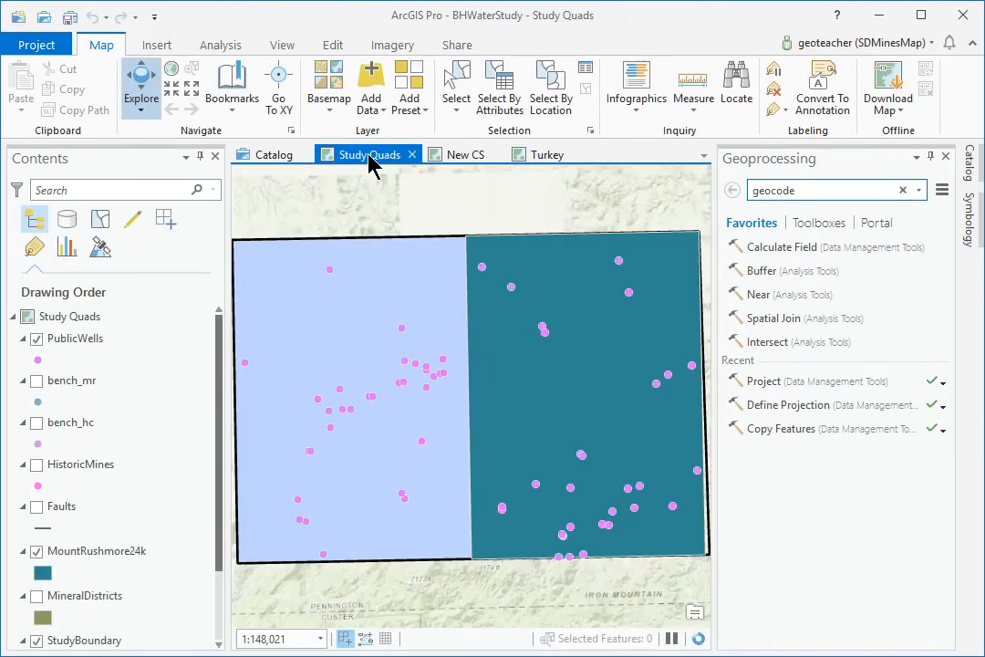
- Set the project's geoprocessing environment so the output coordinate system matches Current Map [Study Quads]
left_click(215, 47)
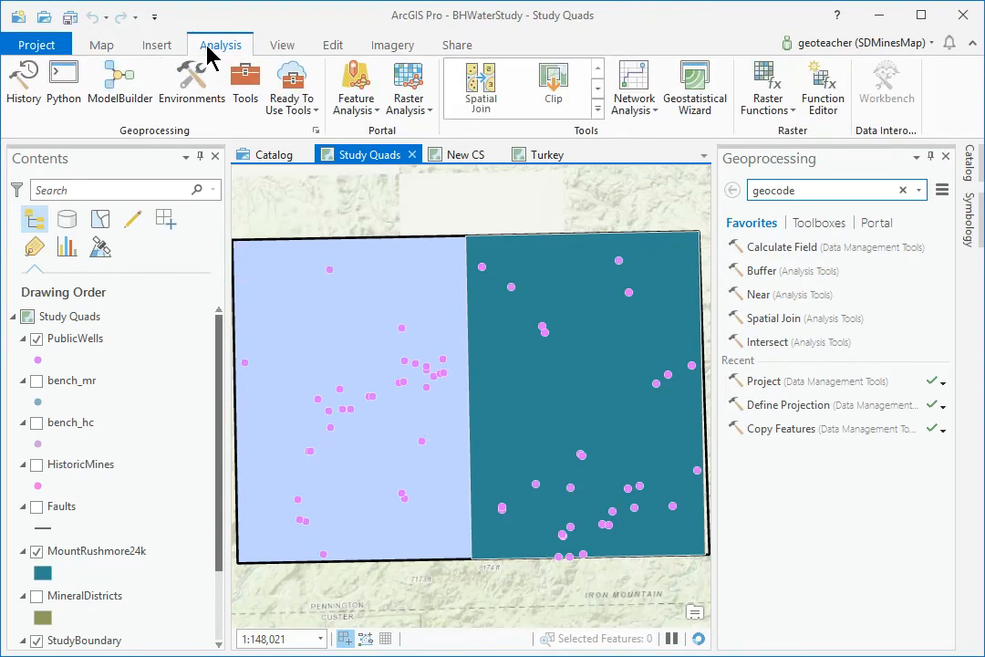
left_click(195, 88)
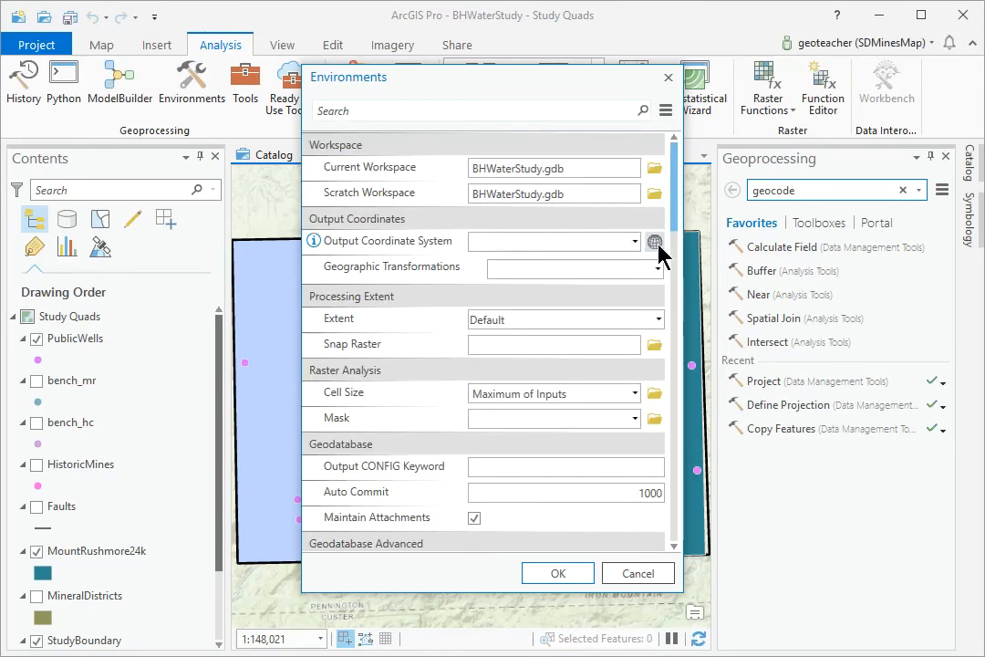
left_click(635, 242)
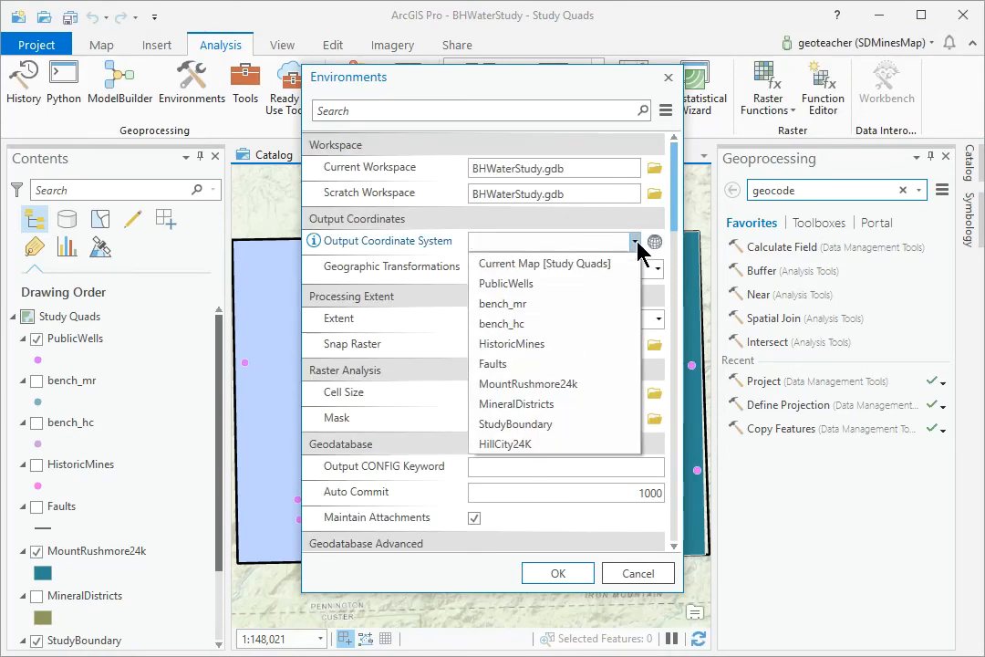
left_click(596, 269)
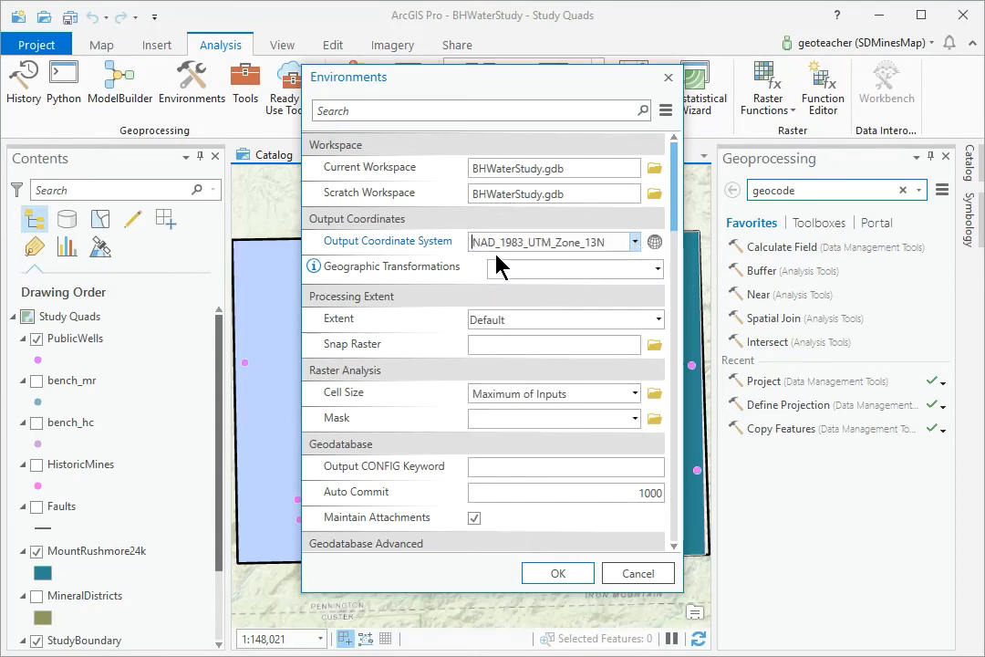
mouse_move(521, 244)
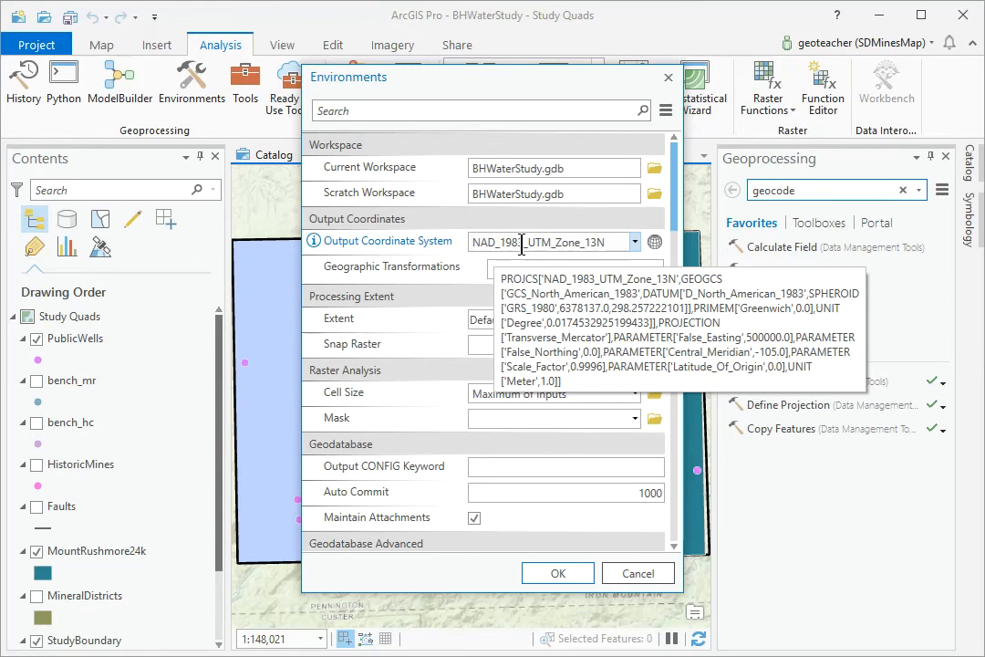
left_click(555, 575)
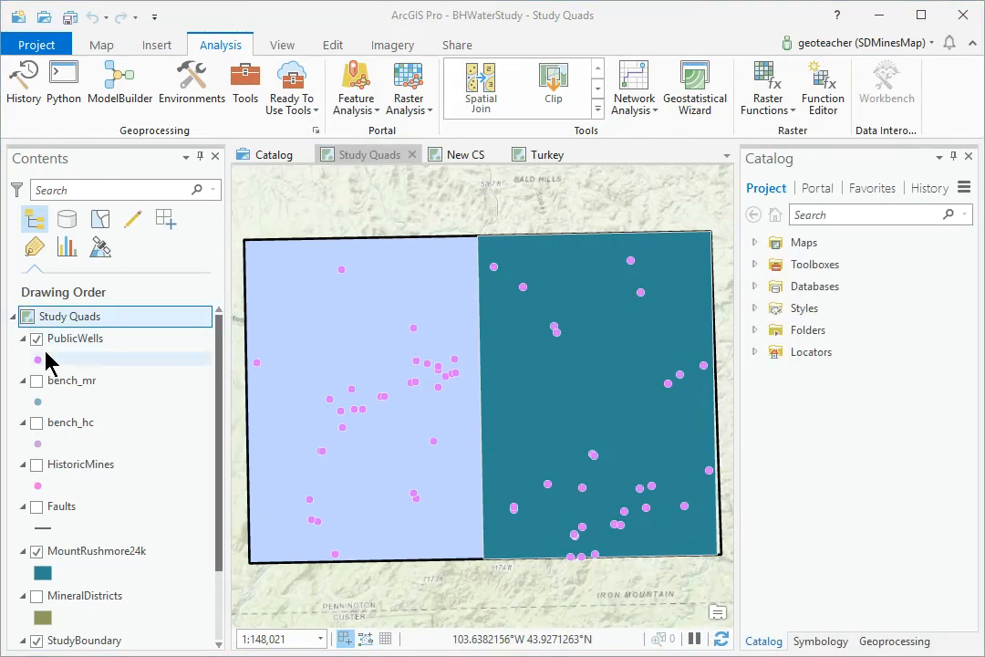
- Turn off all layers in the Study Quads map except the Topographic basemap
left_click(37, 339)
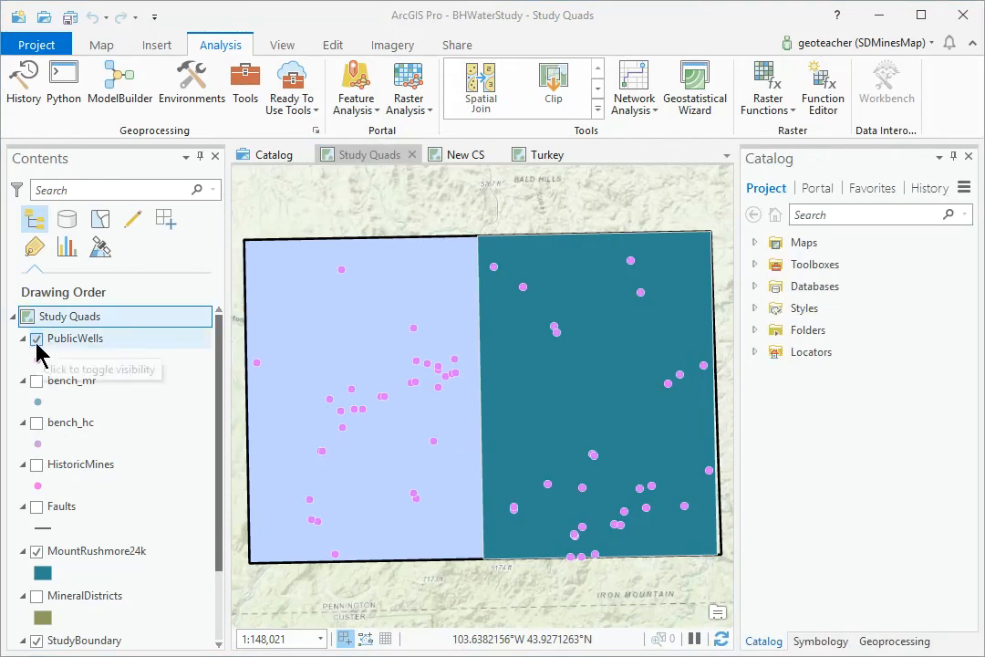
scroll(157, 472, "down", 3)
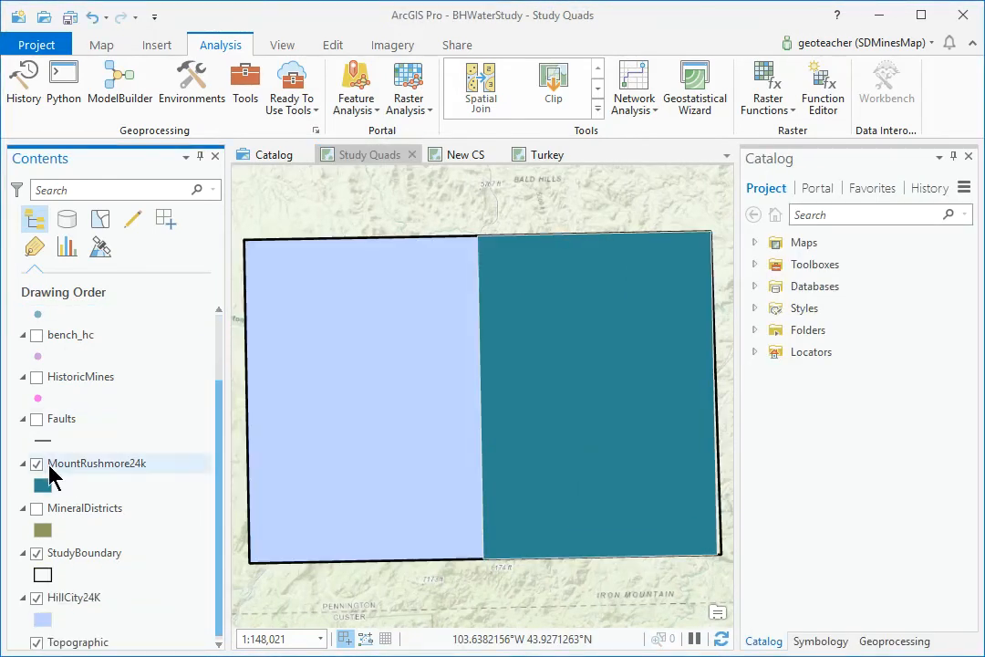
left_click(37, 464, "ctrl")
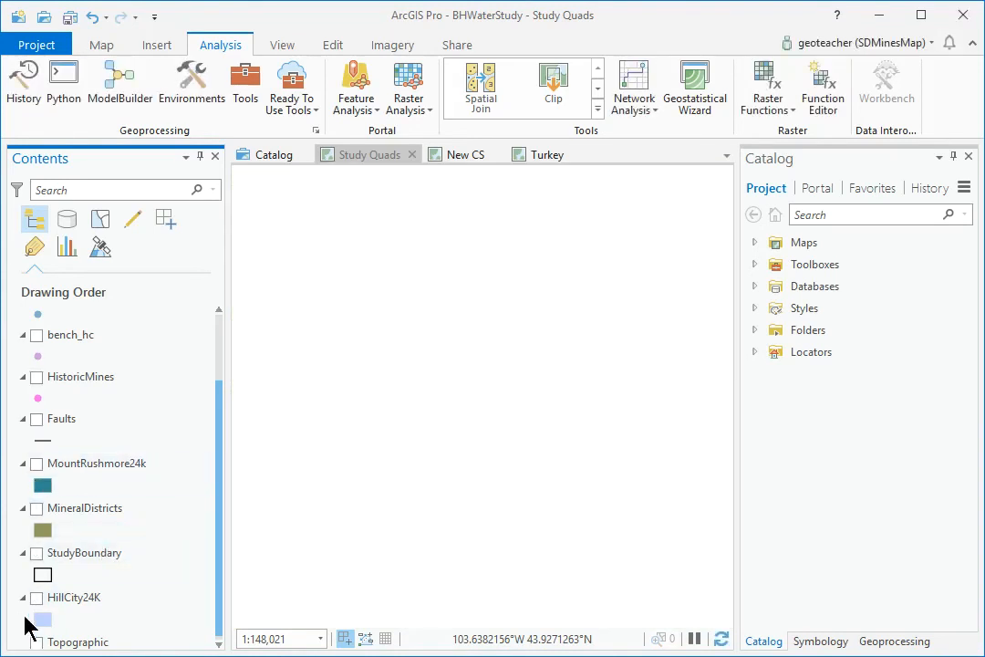
left_click(37, 642)
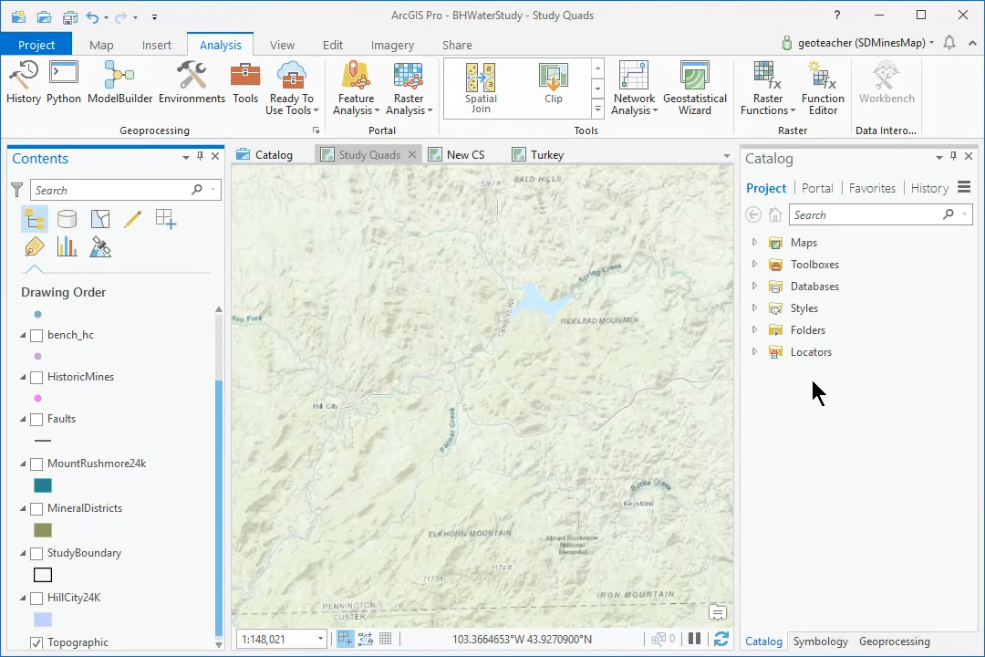
- Add HillCityStructure.shp from the mgisdata BlackHills Downloads folder to the Study Quads map
left_click(756, 330)
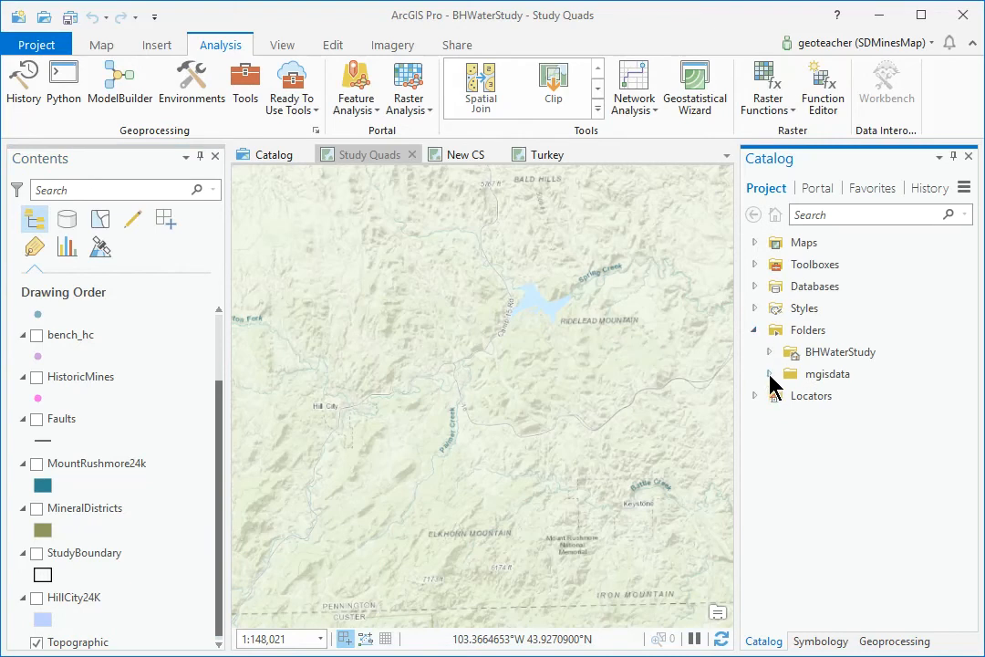
left_click(768, 374)
left_click(784, 417)
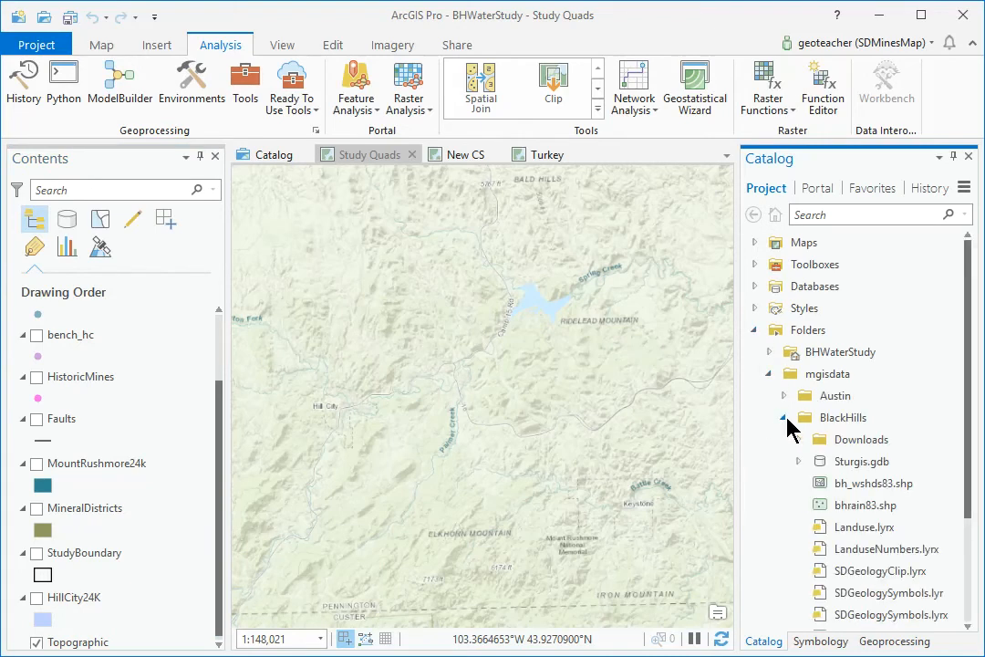
left_click(797, 440)
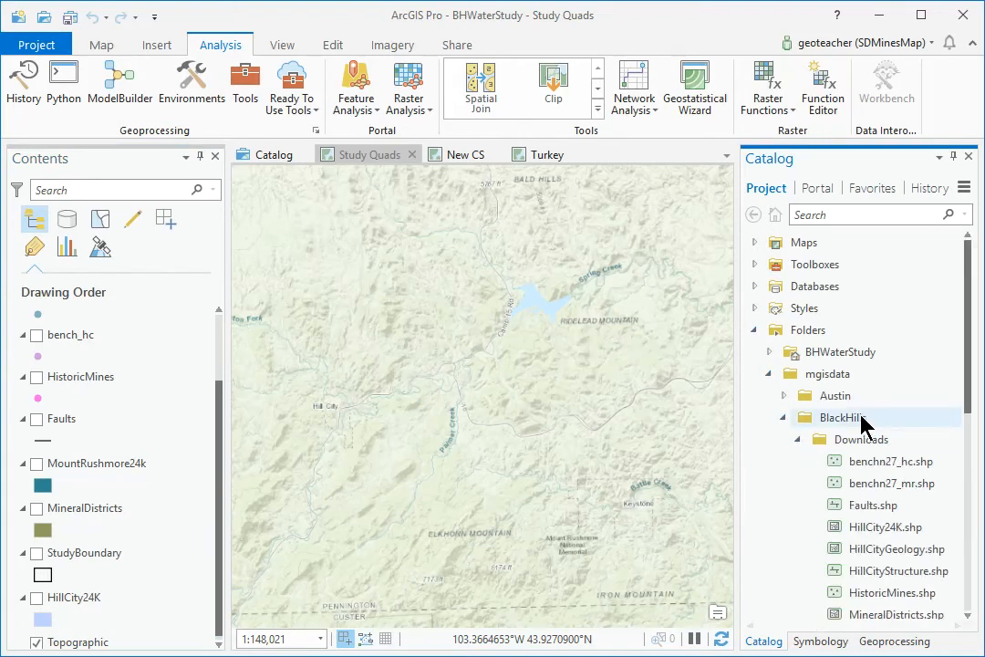
scroll(864, 422, "down", 3)
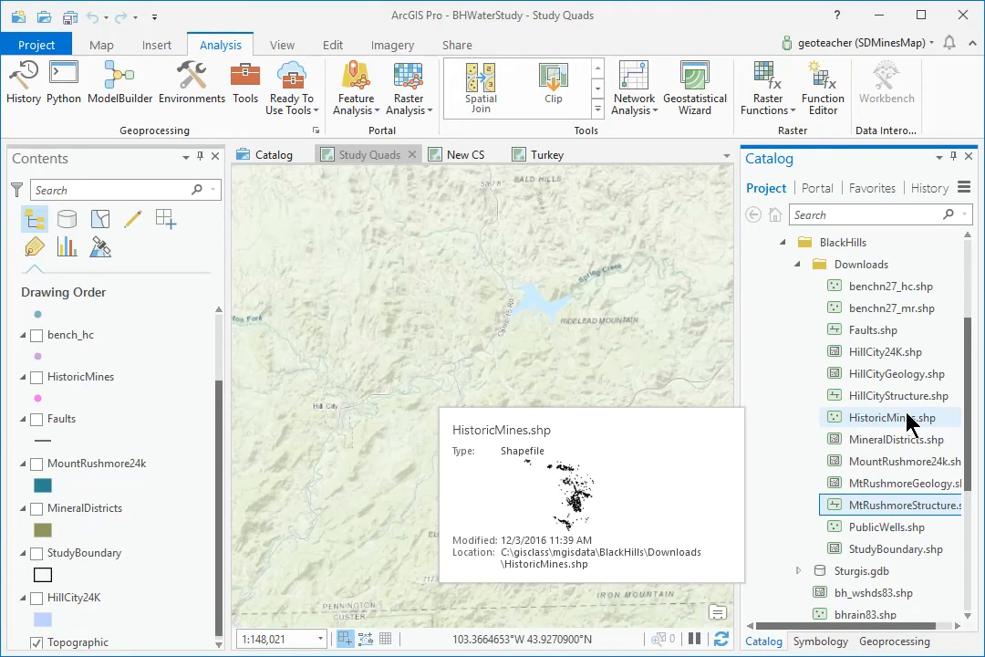
left_click_drag(899, 394, 539, 385)
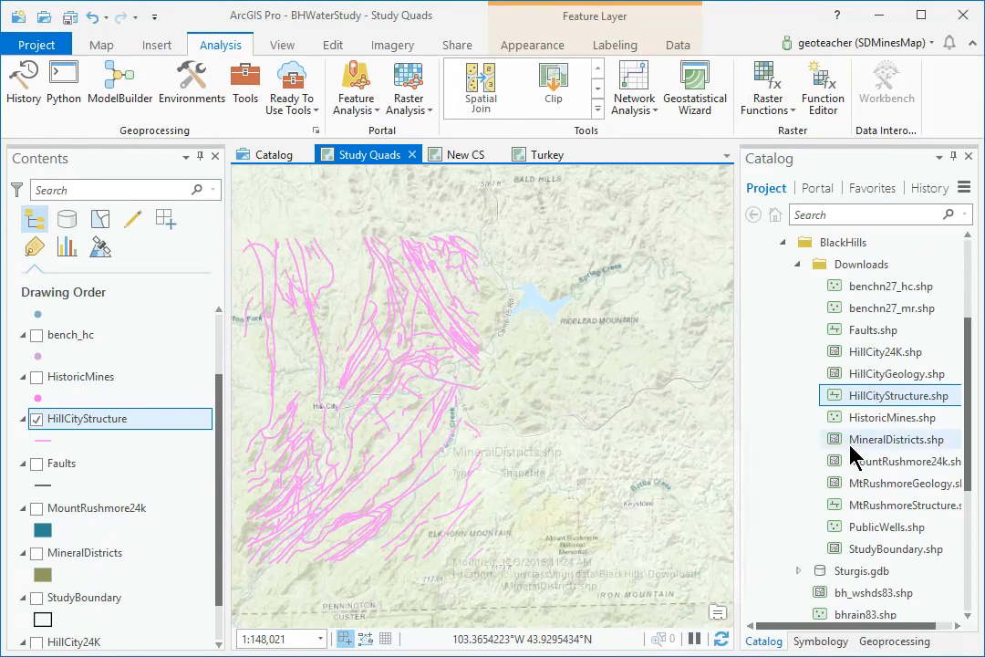
- Add MtRushmoreStructure.shp to the Study Quads map, and compare the attribute tables of the MtRushmoreStructure and HillCityStructure layers
mouse_move(846, 504)
left_mouse_down()
mouse_move(650, 448)
mouse_move(577, 445)
left_mouse_up()
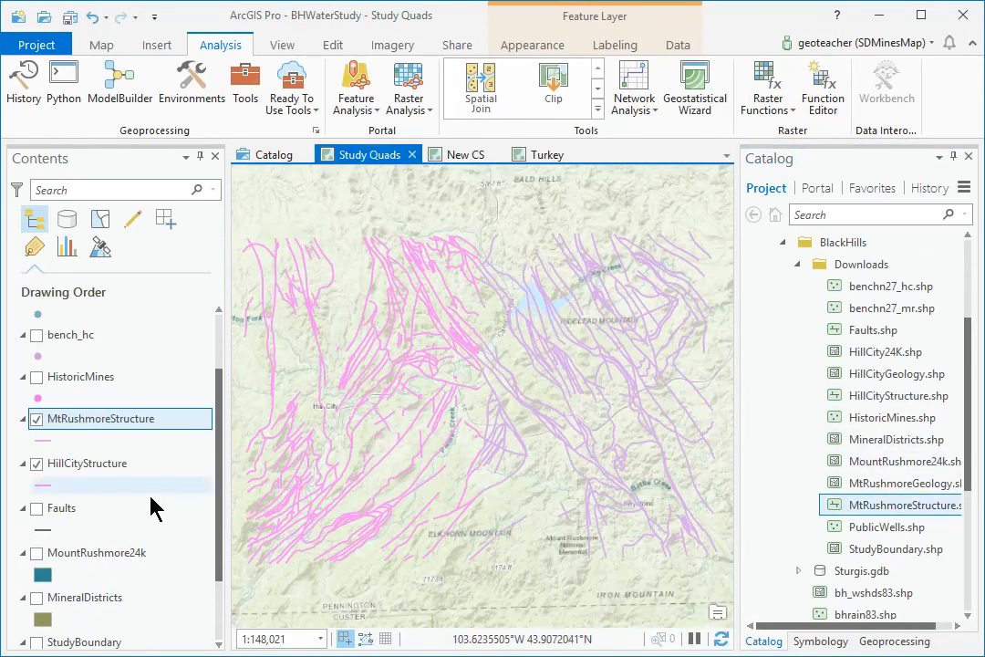
right_click(113, 432)
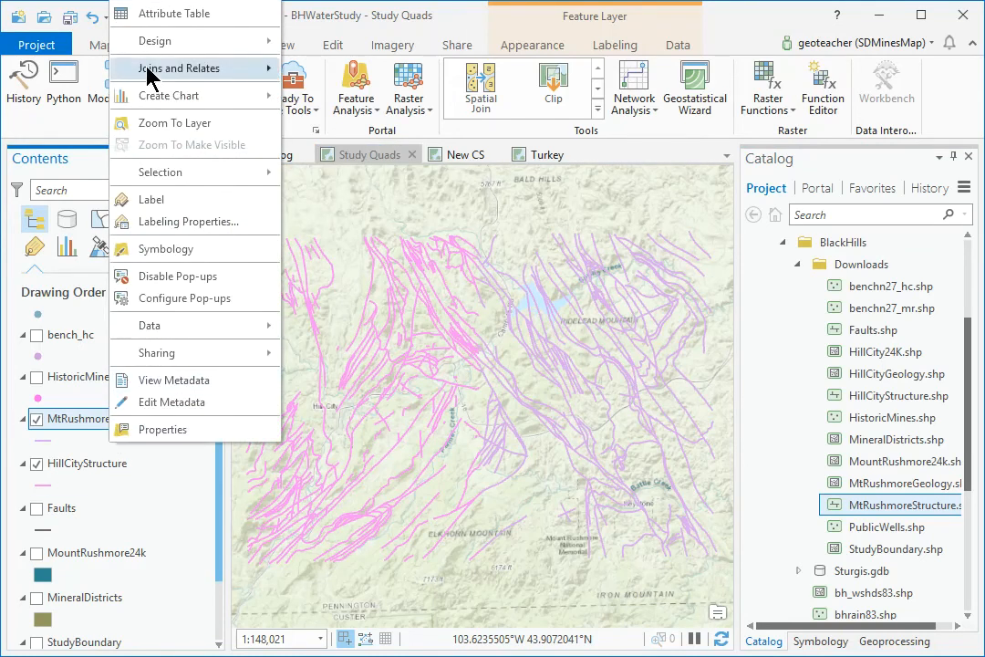
left_click(173, 27)
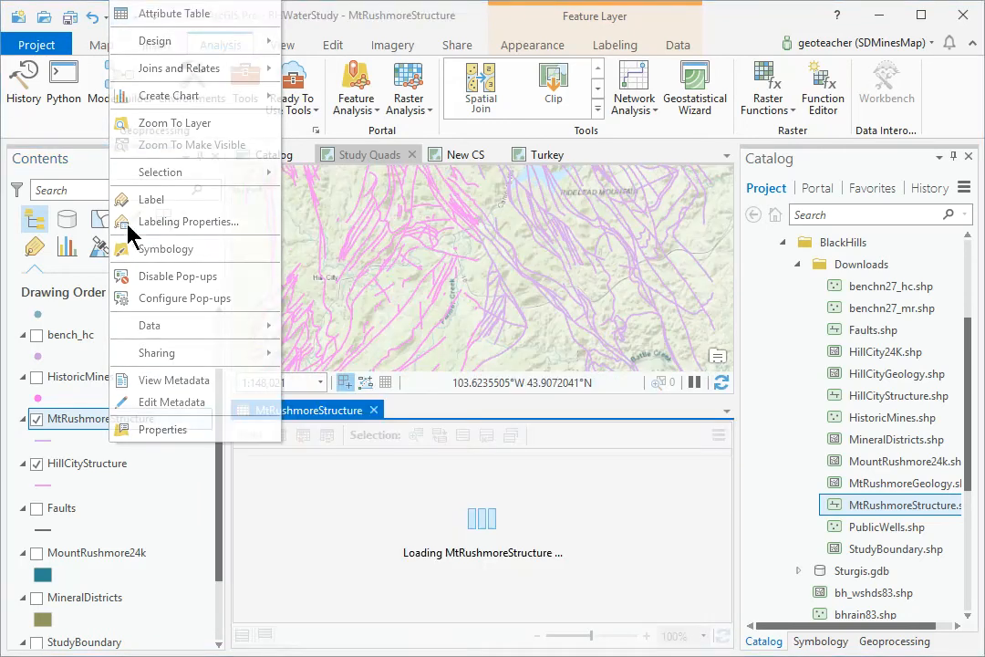
right_click(110, 483)
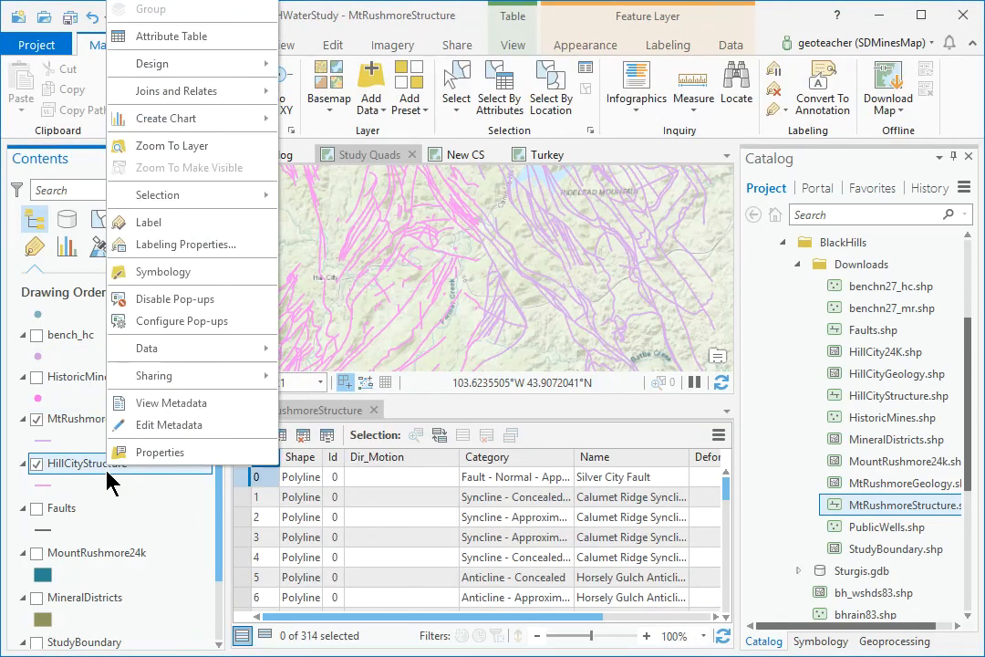
left_click(169, 38)
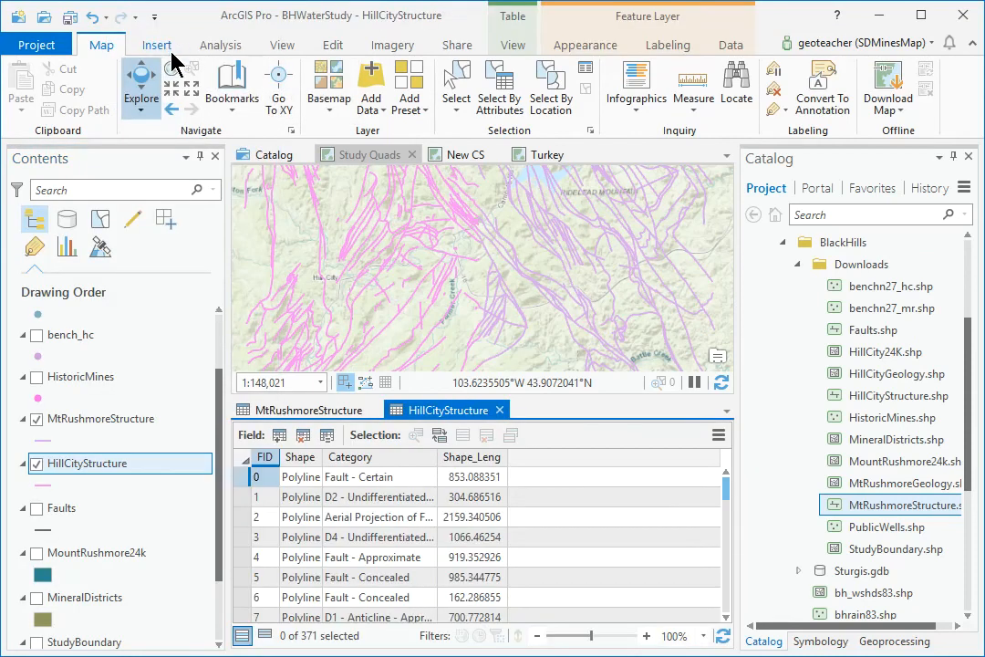
left_click(292, 409)
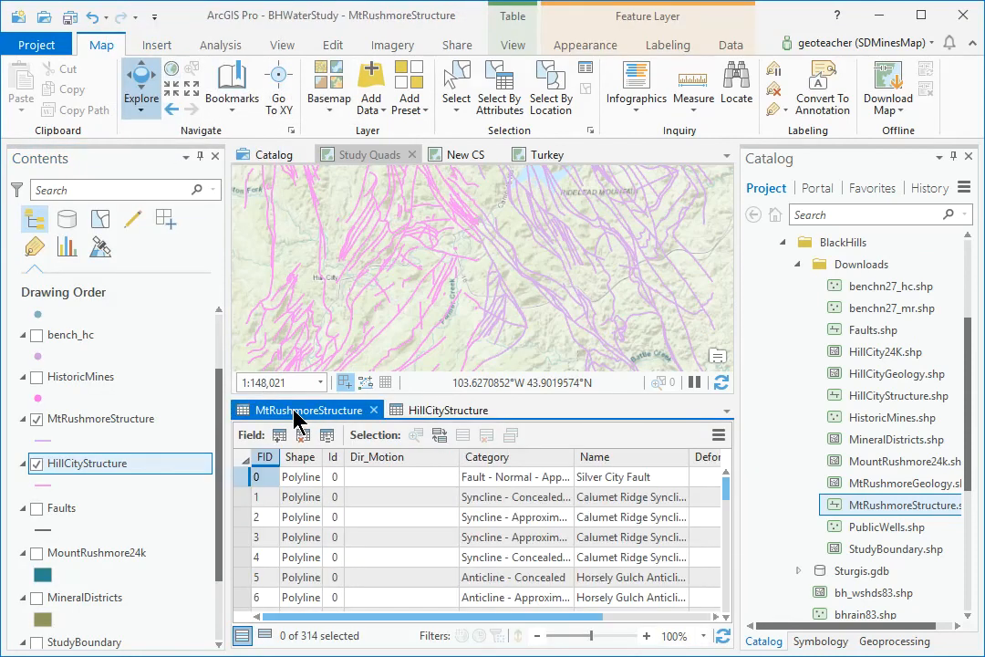
left_click(432, 412)
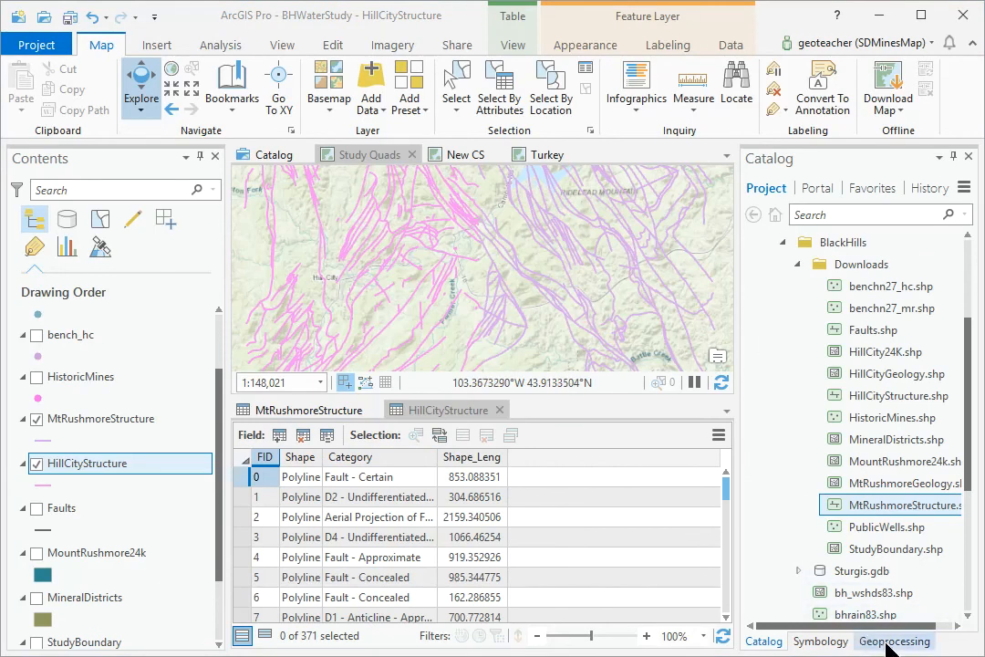
- Find the Merge geoprocessing tool and set MtRushmoreStructure and HillCityStructure as its input datasets
left_click(857, 642)
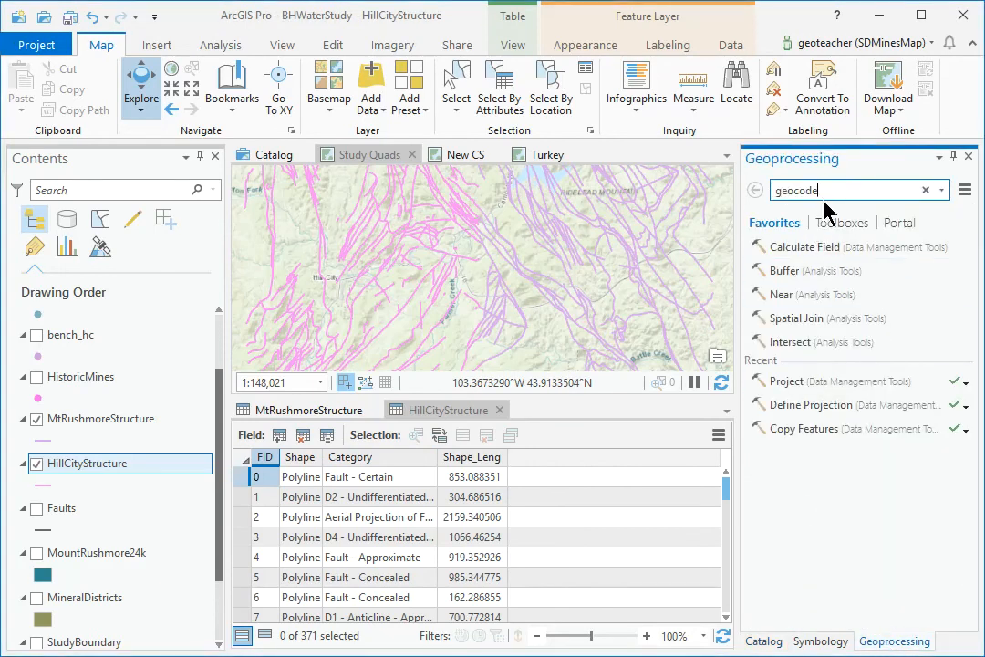
left_click_drag(822, 189, 701, 203)
type("merge")
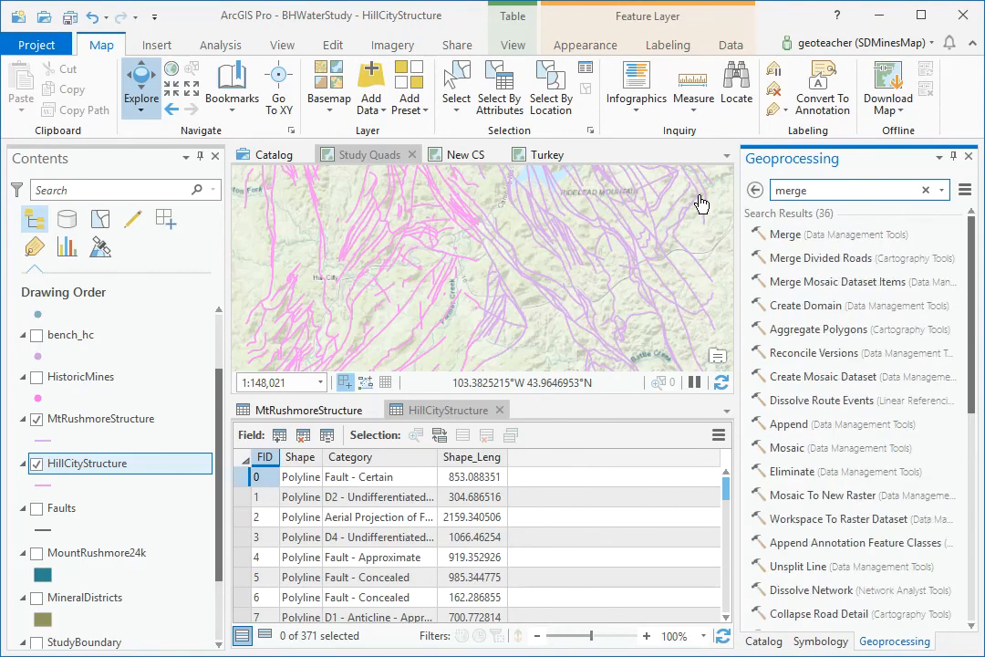
left_click(785, 234)
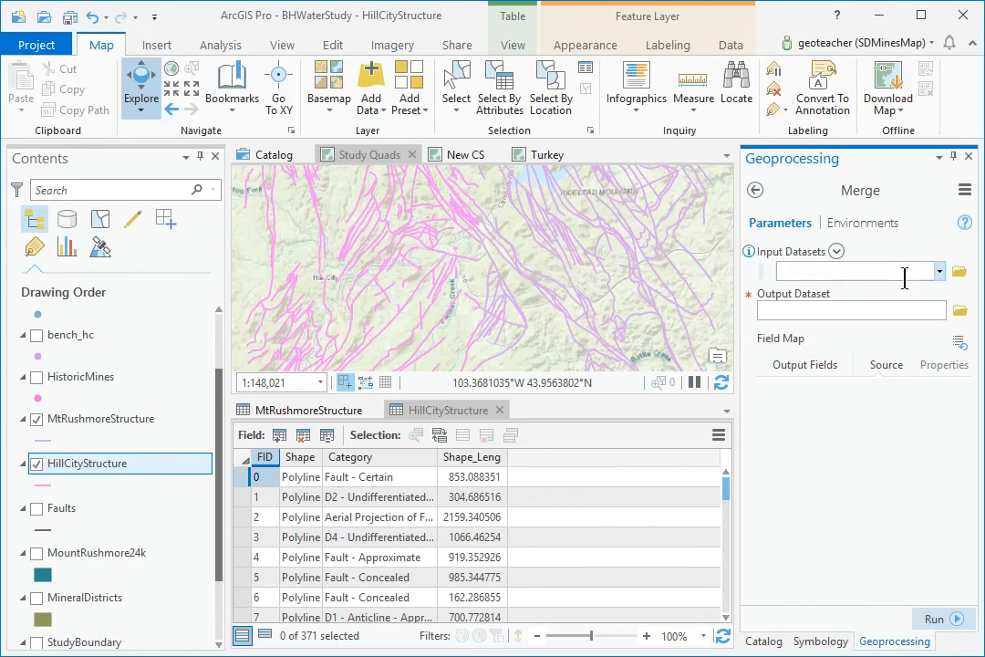
left_click(938, 271)
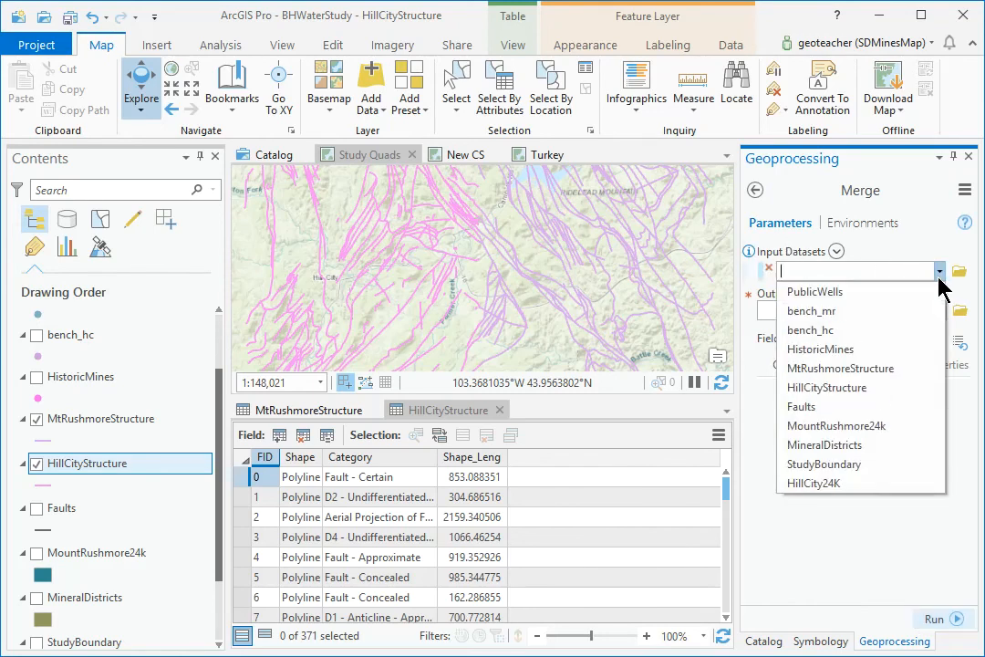
left_click(898, 369)
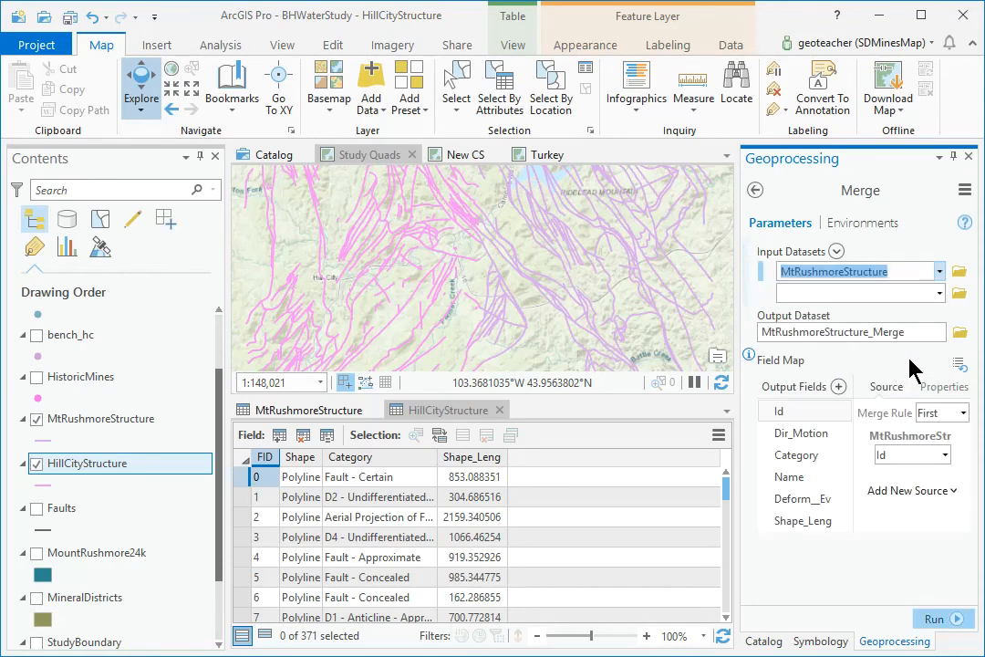
left_click(940, 293)
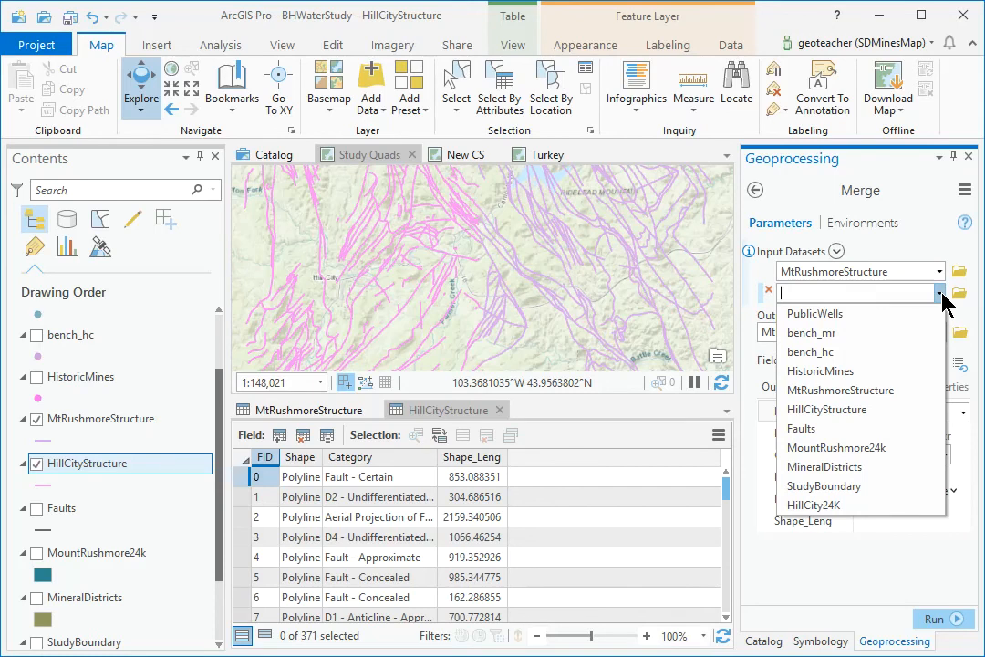
left_click(862, 413)
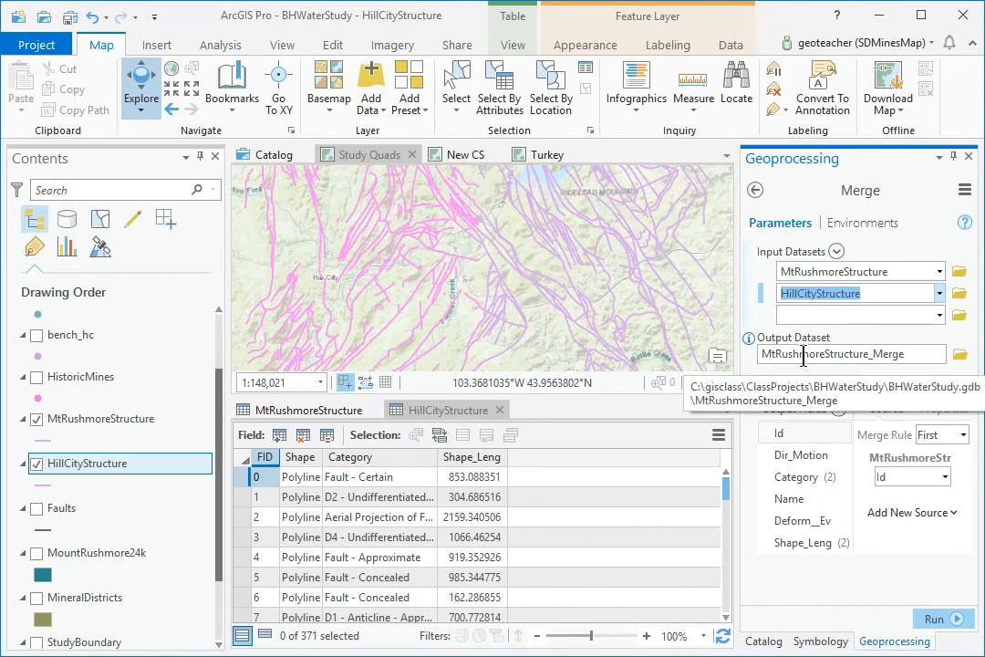
- Name the merge output GeolStructures in the project geodatabase and run the Merge tool
left_click_drag(938, 351, 804, 356)
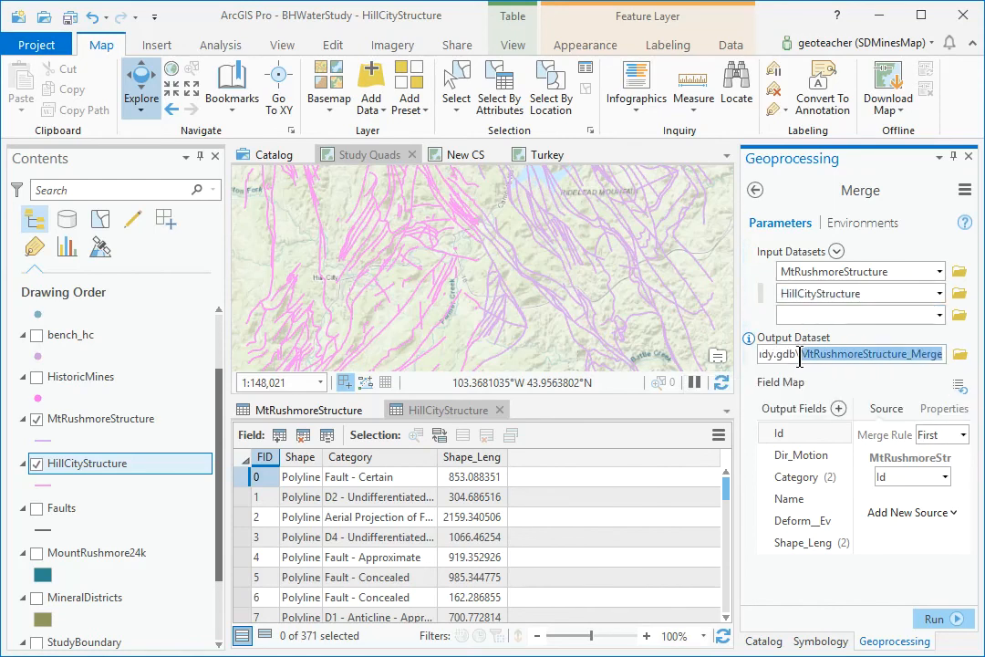
type("GeolStructures")
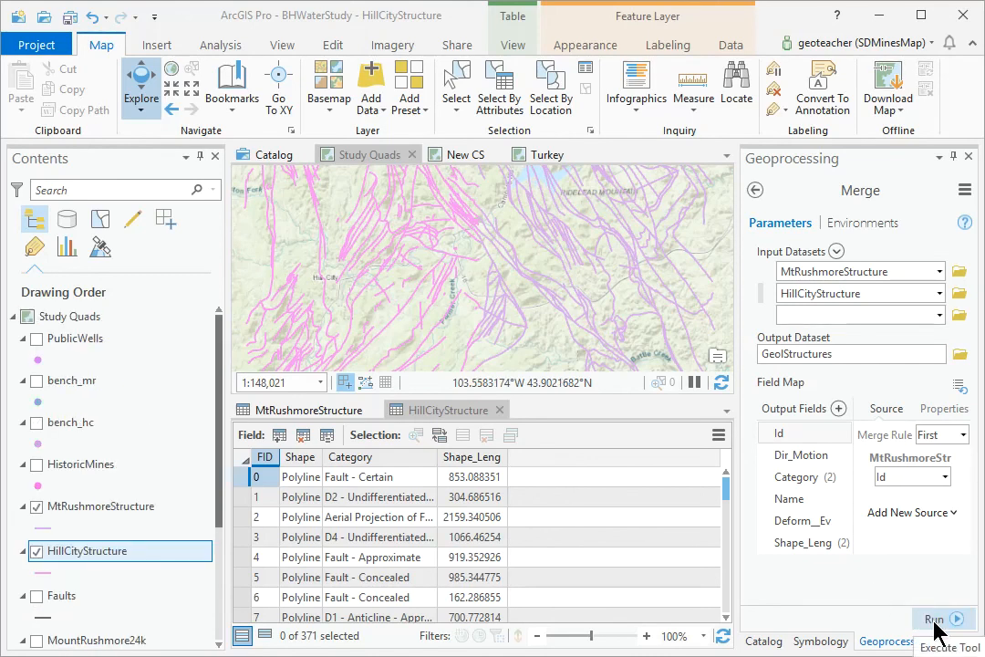
left_click(936, 620)
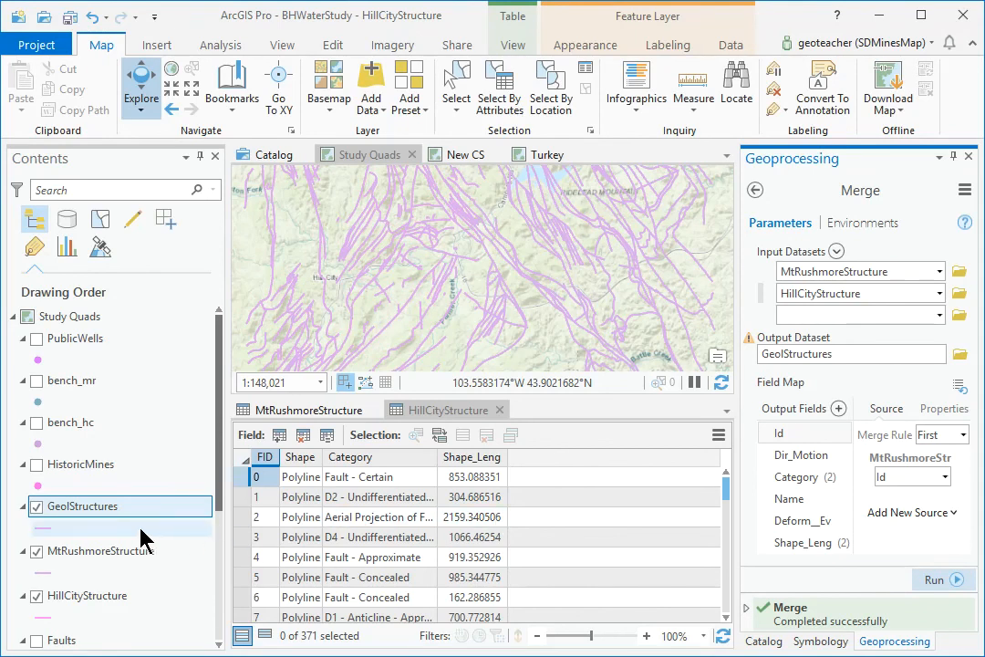
- Remove the original HillCityStructure and MtRushmoreStructure layers from the Study Quads map
right_click(102, 604)
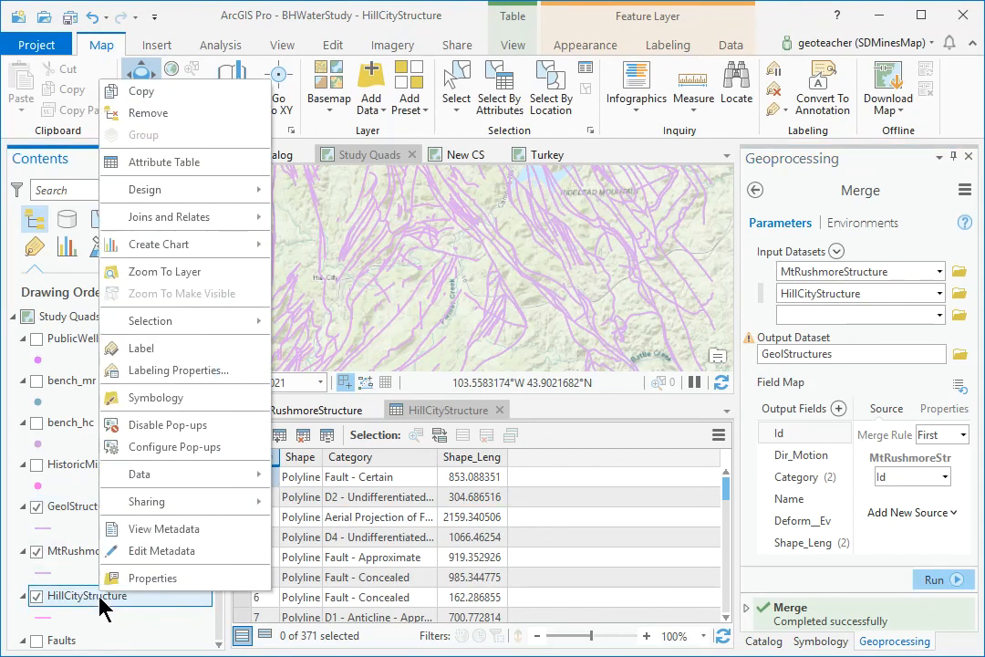
left_click(117, 112)
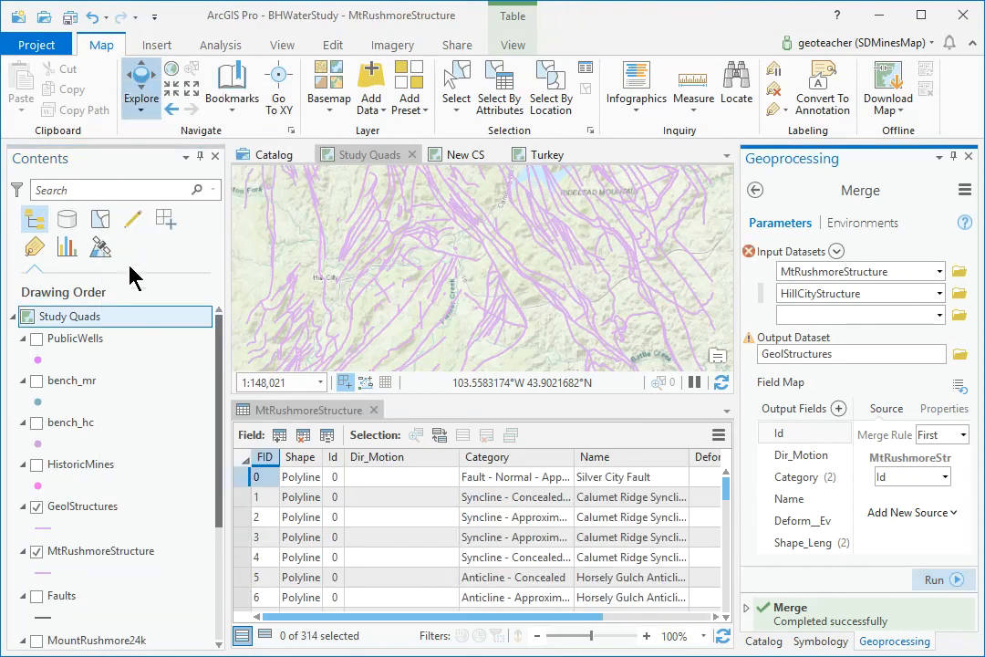
right_click(126, 558)
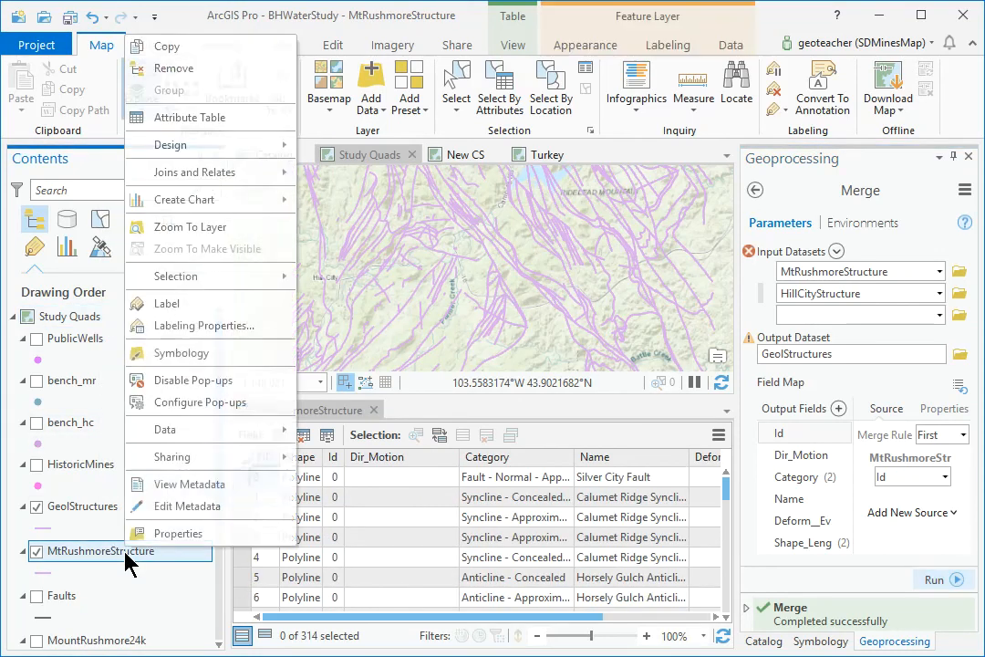
left_click(172, 80)
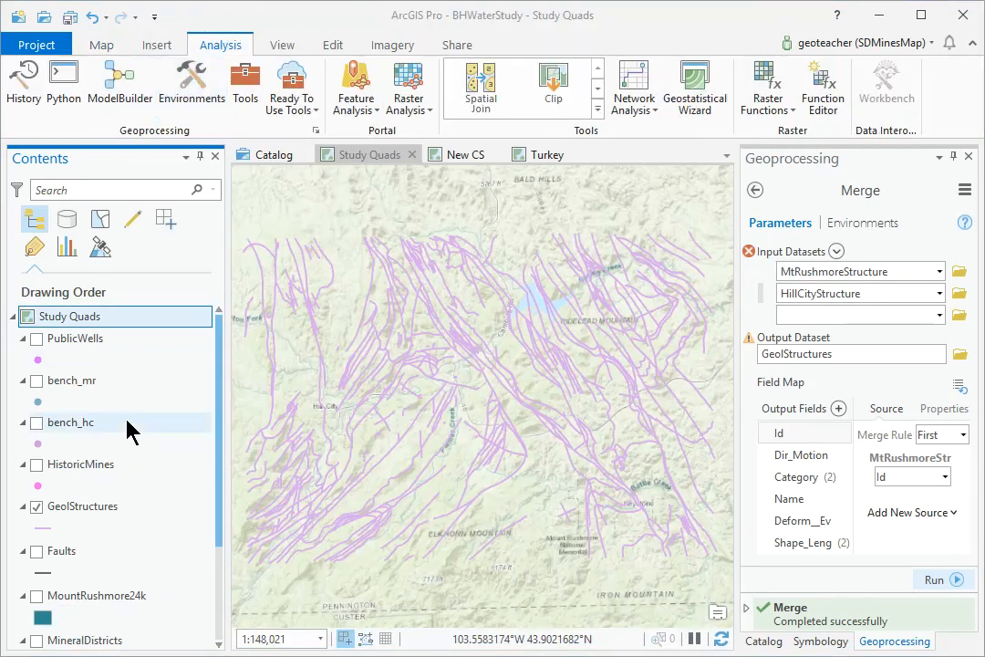
- Examine the merged fields in the GeolStructures attribute table, and close the table
scroll(128, 432, "down", 3)
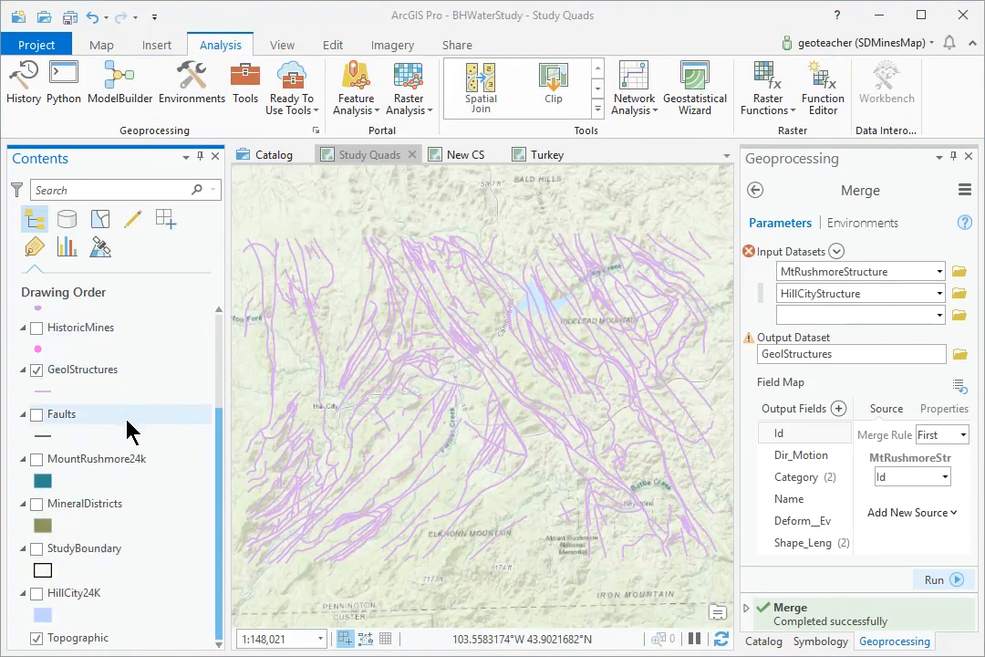
left_click(90, 376)
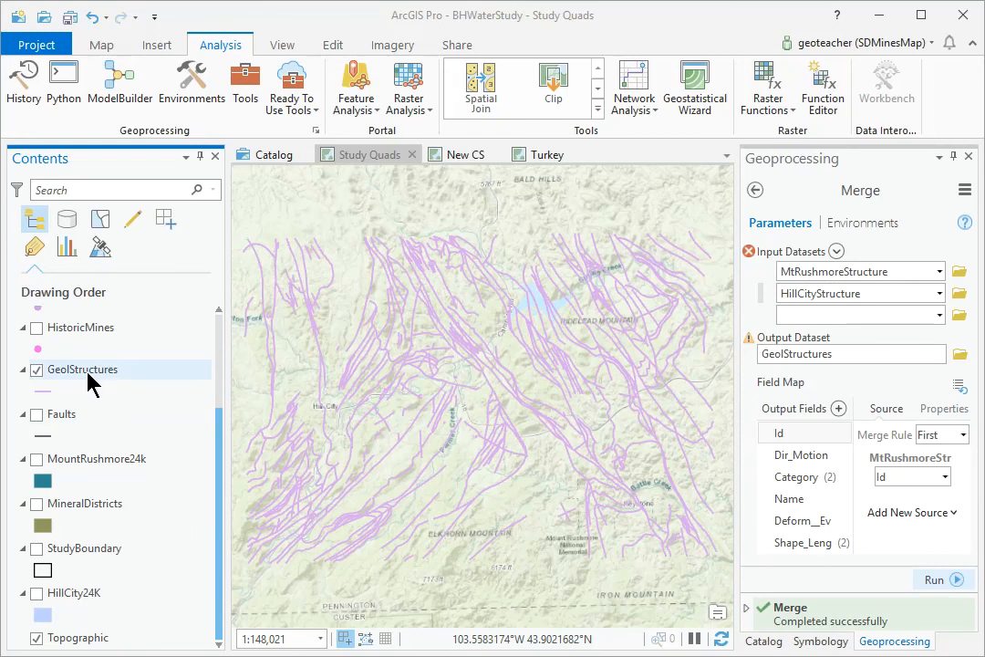
right_click(90, 383)
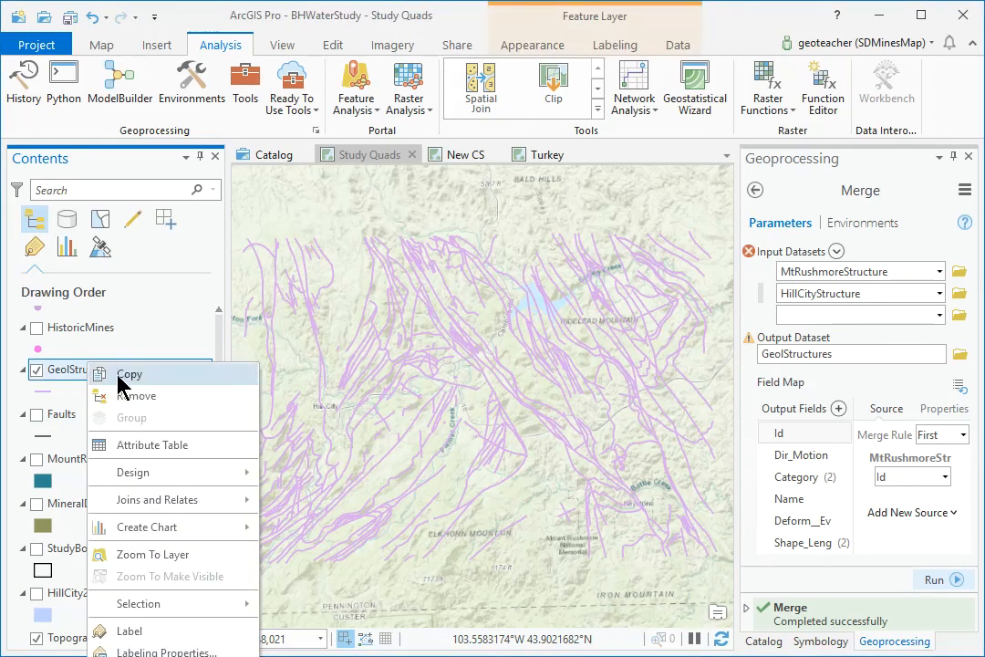
left_click(177, 447)
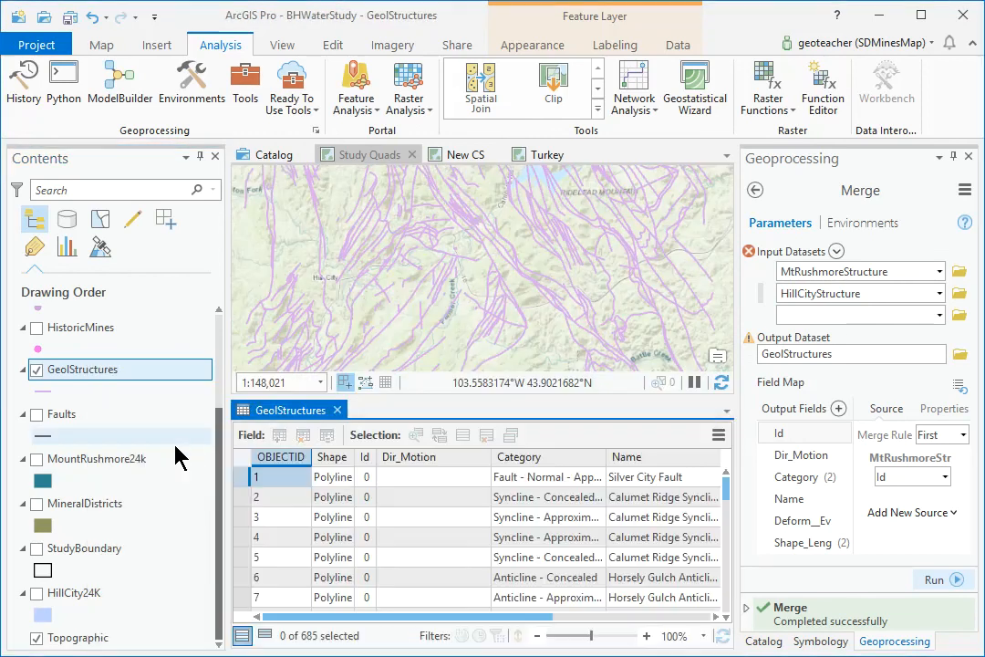
left_click_drag(355, 620, 450, 630)
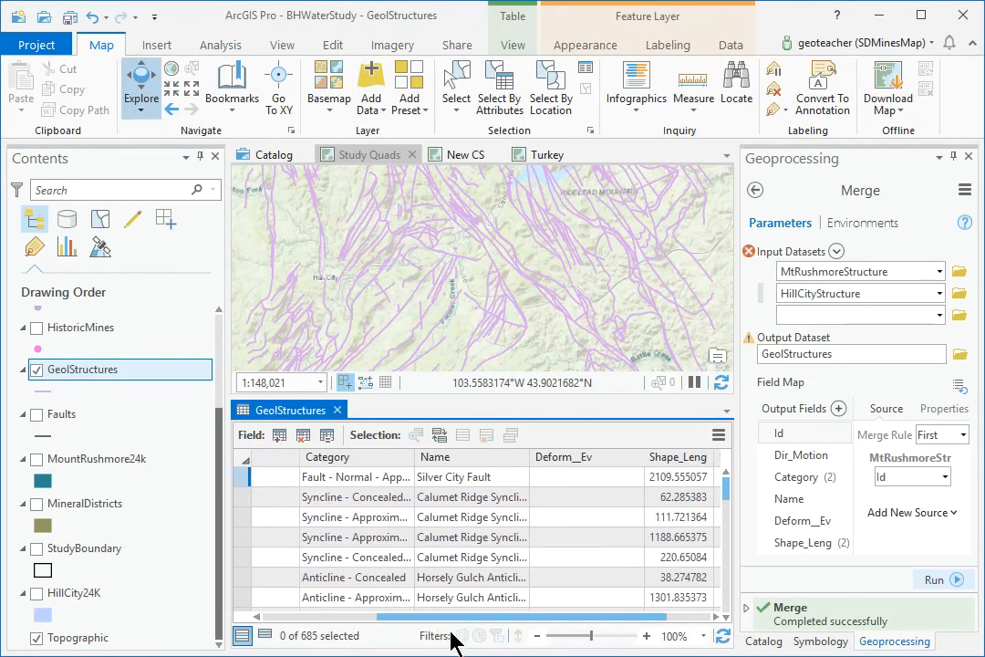
left_click(337, 409)
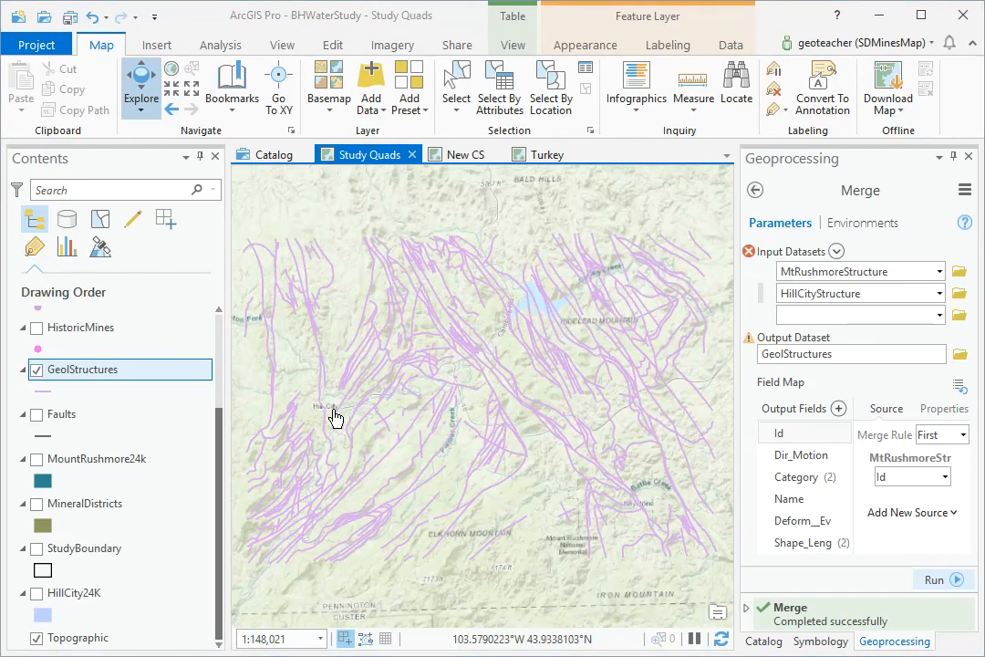
- Save the project, and add HillCityGeology.shp and MtRushmoreGeology.shp from the BlackHills Downloads folder to the Study Quads map
left_click(70, 18)
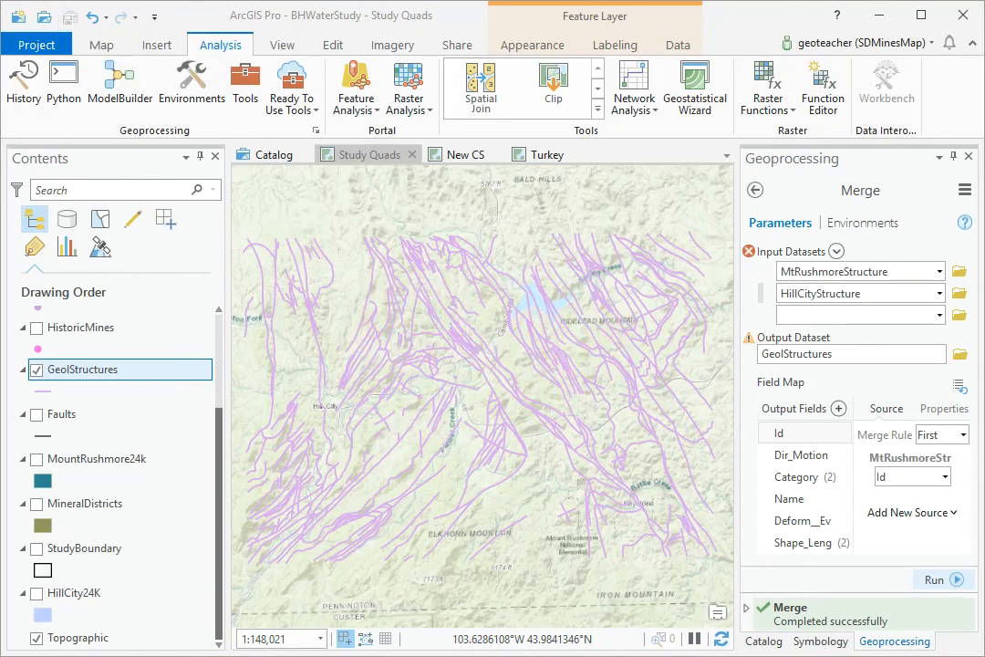
left_click(763, 641)
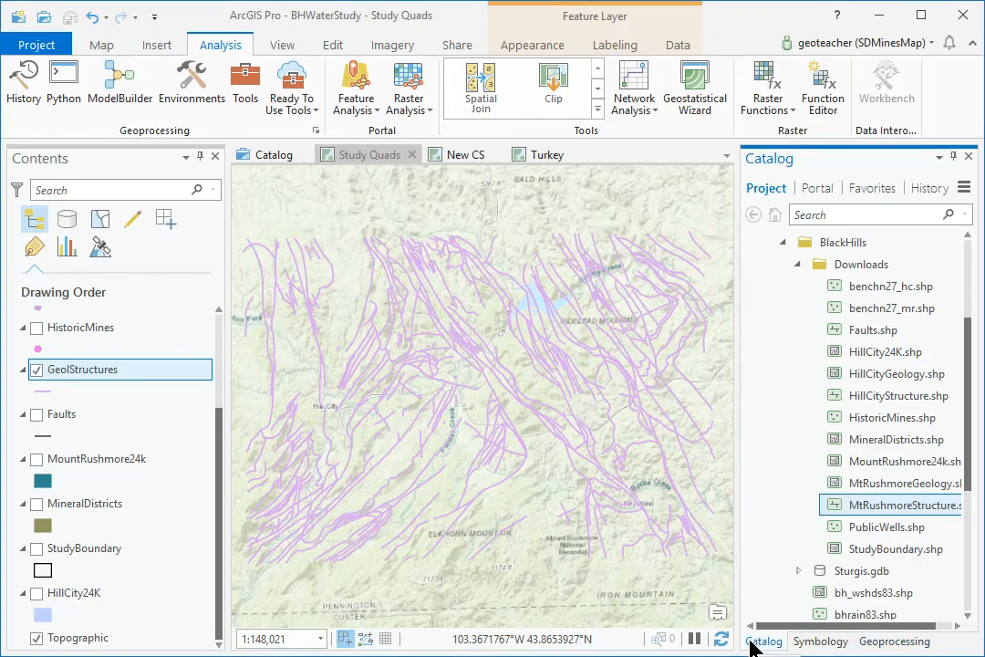
left_click(831, 382)
left_click_drag(832, 381, 542, 379)
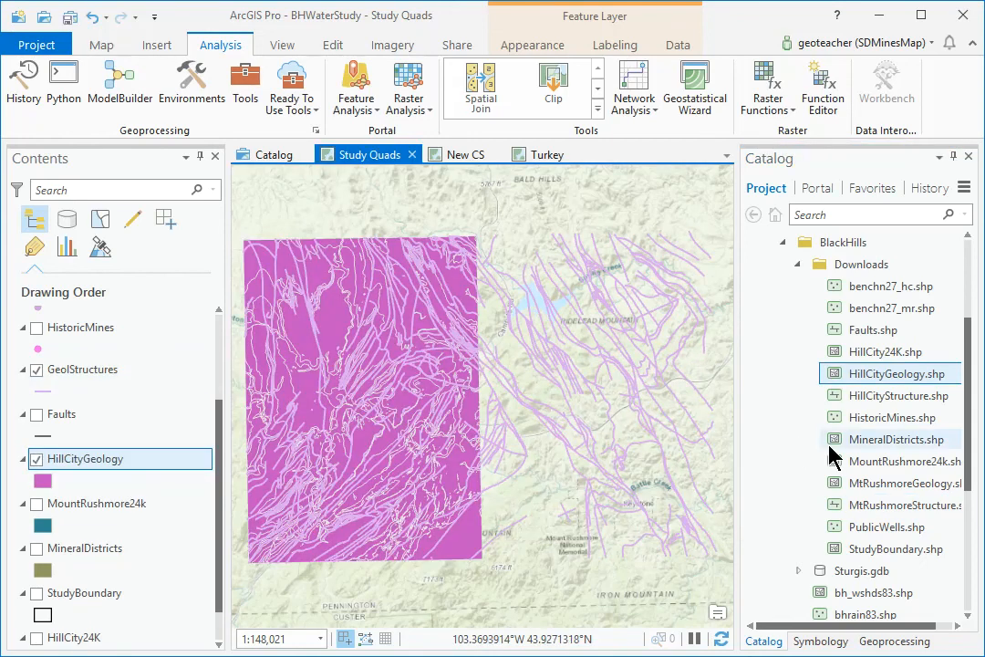
mouse_move(837, 490)
left_click_drag(837, 491, 609, 447)
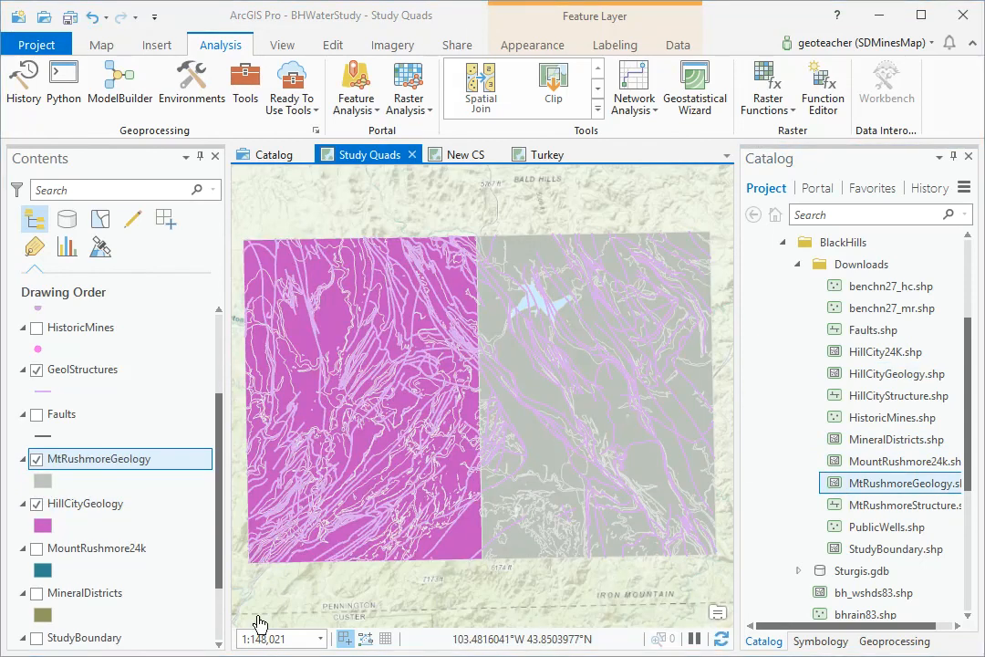
- Open the attribute tables of the MtRushmoreGeology and HillCityGeology layers to compare their fields
right_click(129, 463)
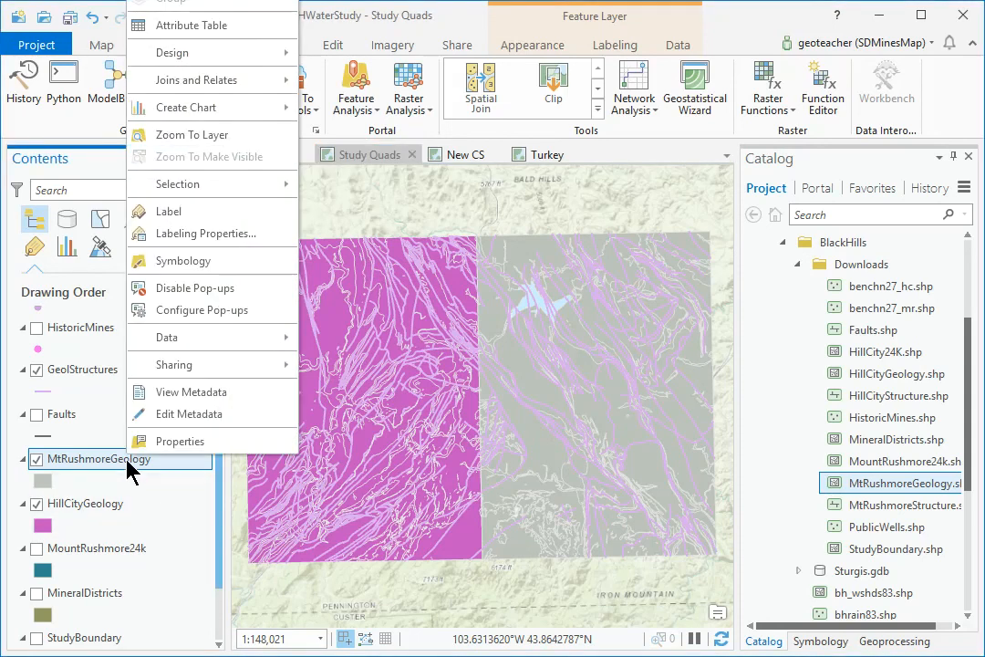
left_click(189, 33)
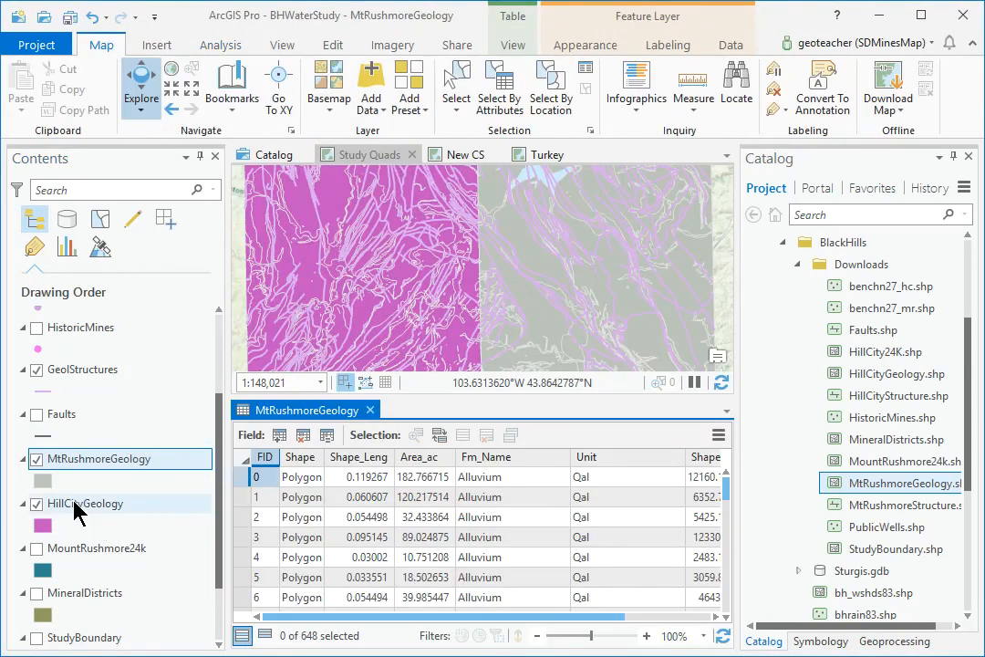
left_click(77, 512)
right_click(77, 512)
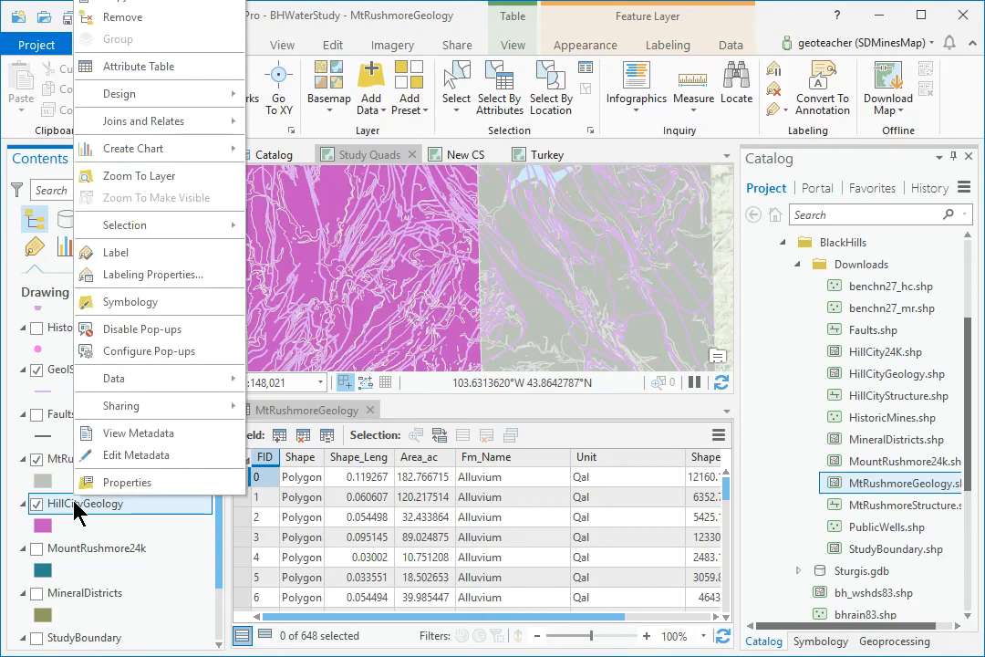
left_click(158, 68)
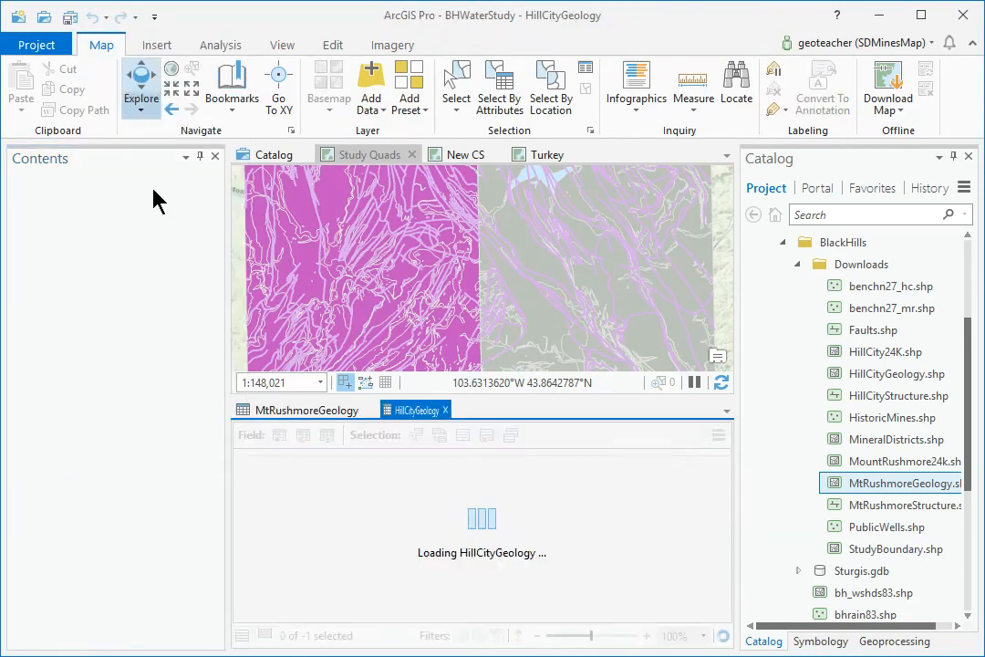
- Compare the formation name and unit fields between the MtRushmoreGeology and HillCityGeology attribute tables
left_click(321, 415)
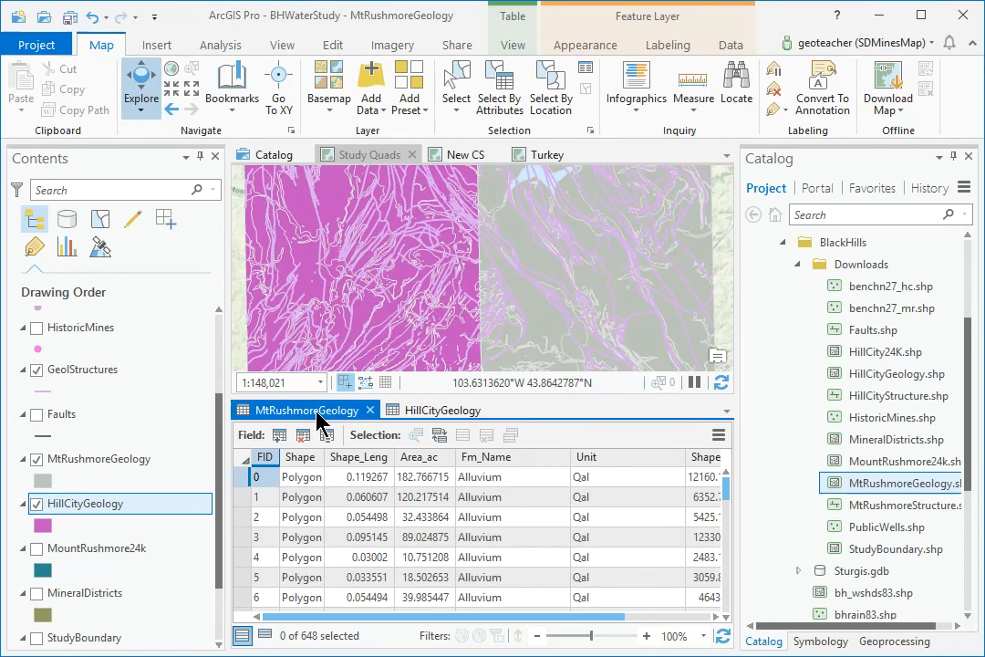
left_click(424, 422)
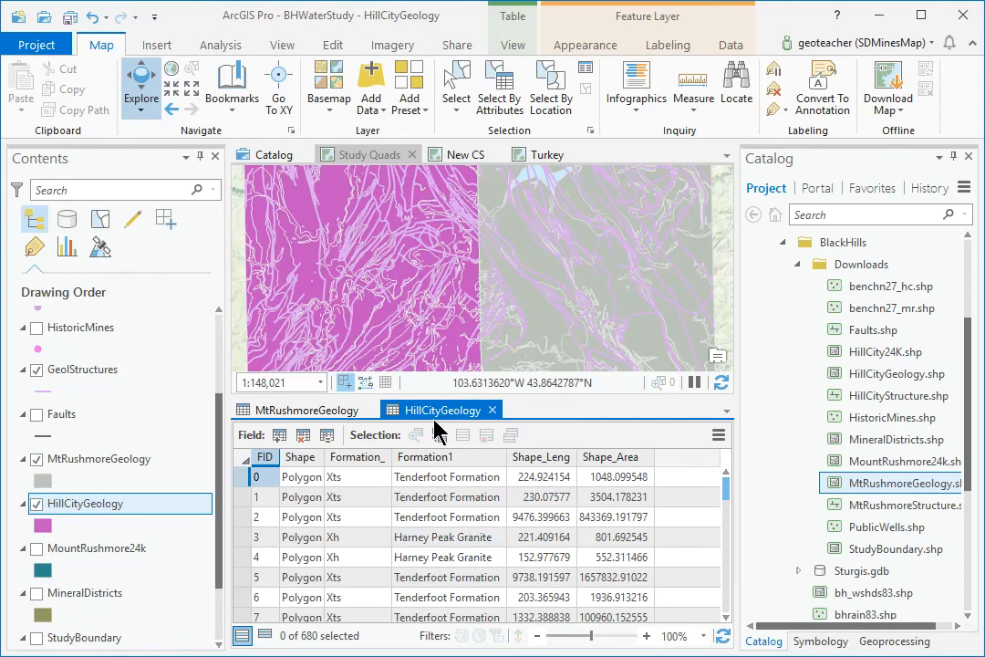
left_click(306, 412)
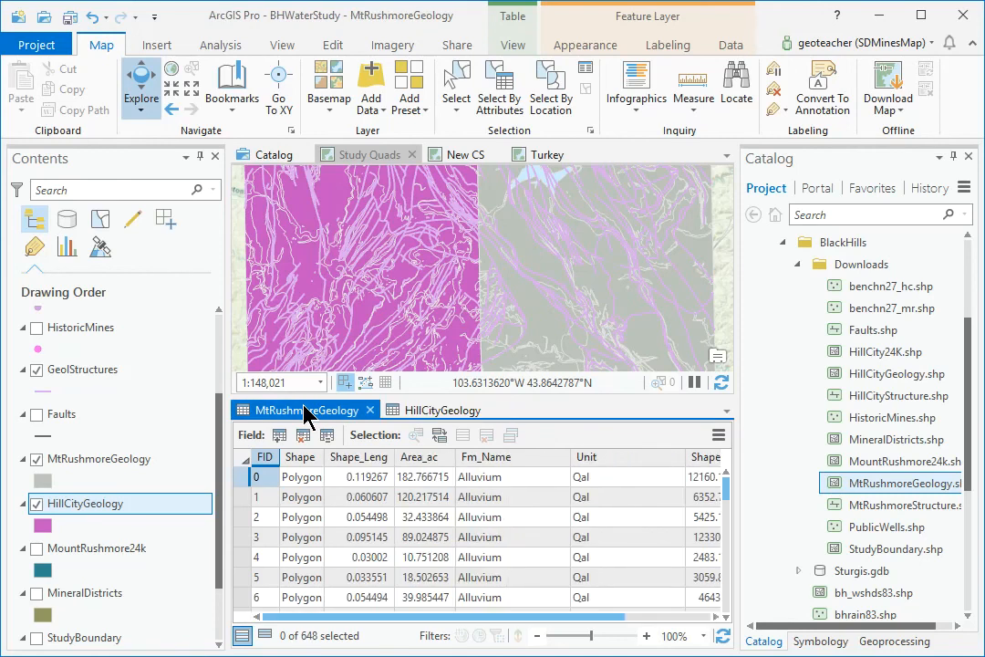
- Set up a fresh run of the Merge tool with HillCityGeology and MtRushmoreGeology as the input datasets
left_click(890, 643)
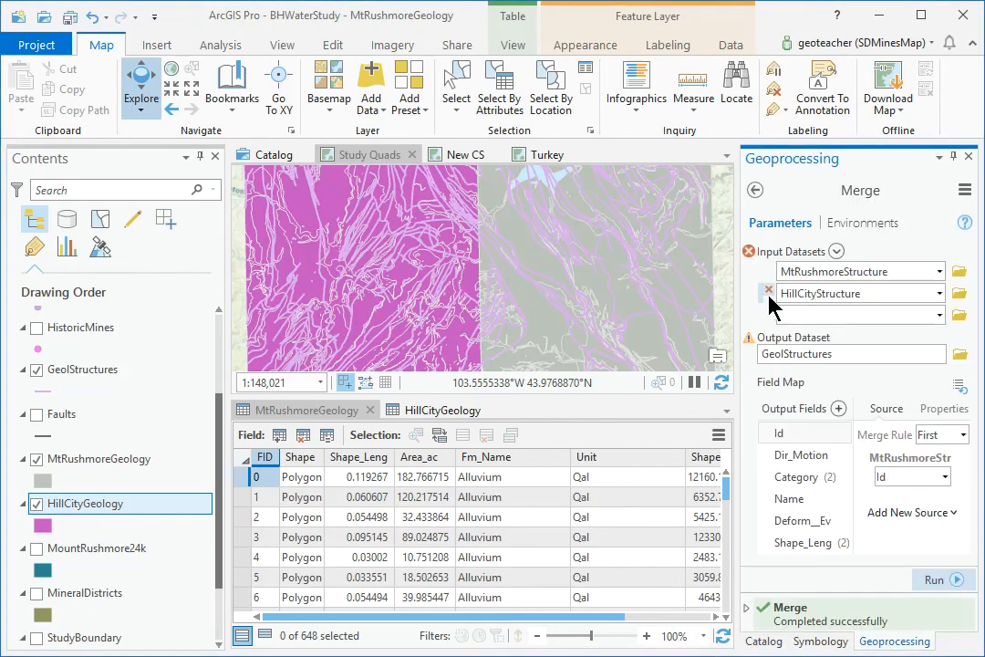
left_click(755, 192)
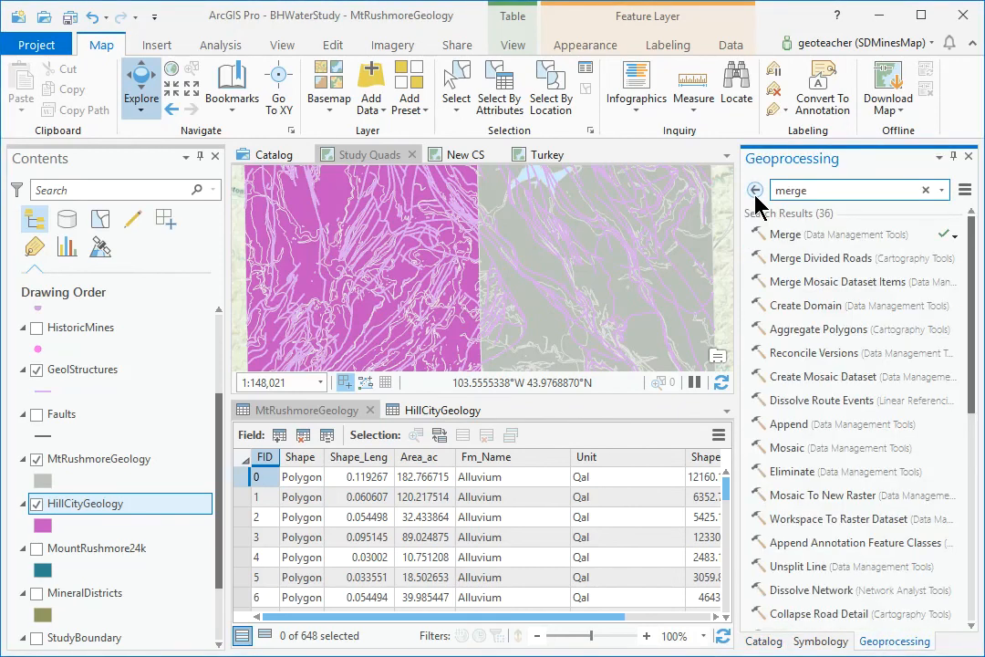
left_click(783, 235)
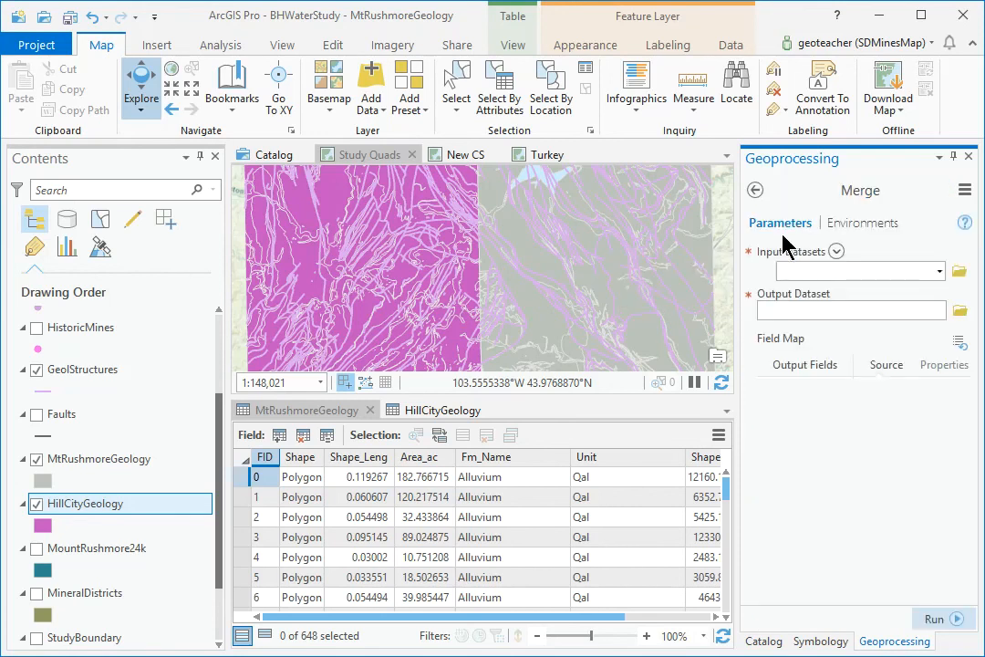
left_click(940, 273)
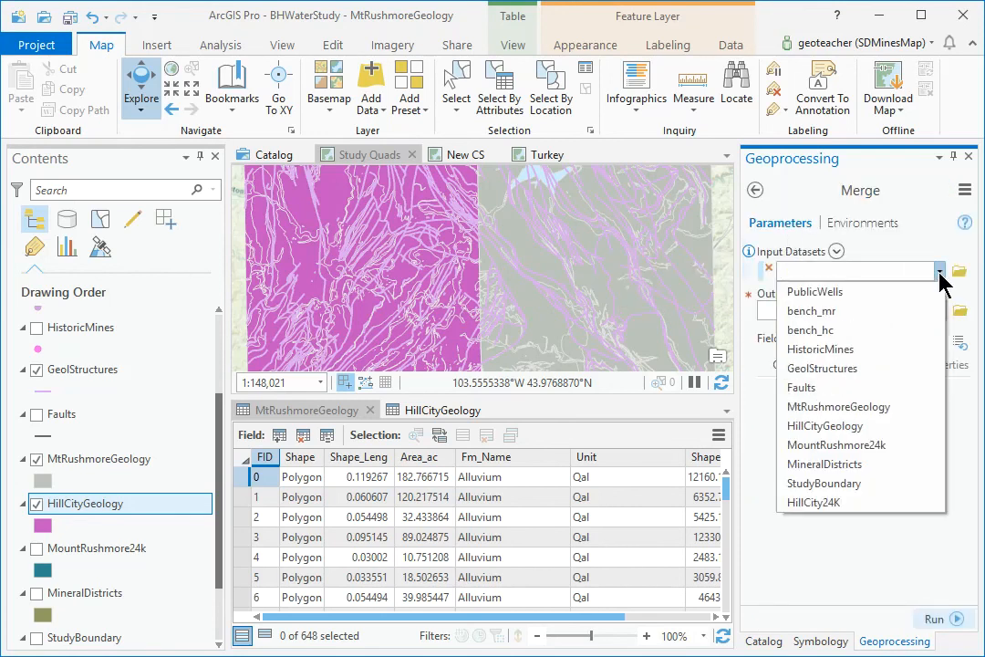
left_click(873, 427)
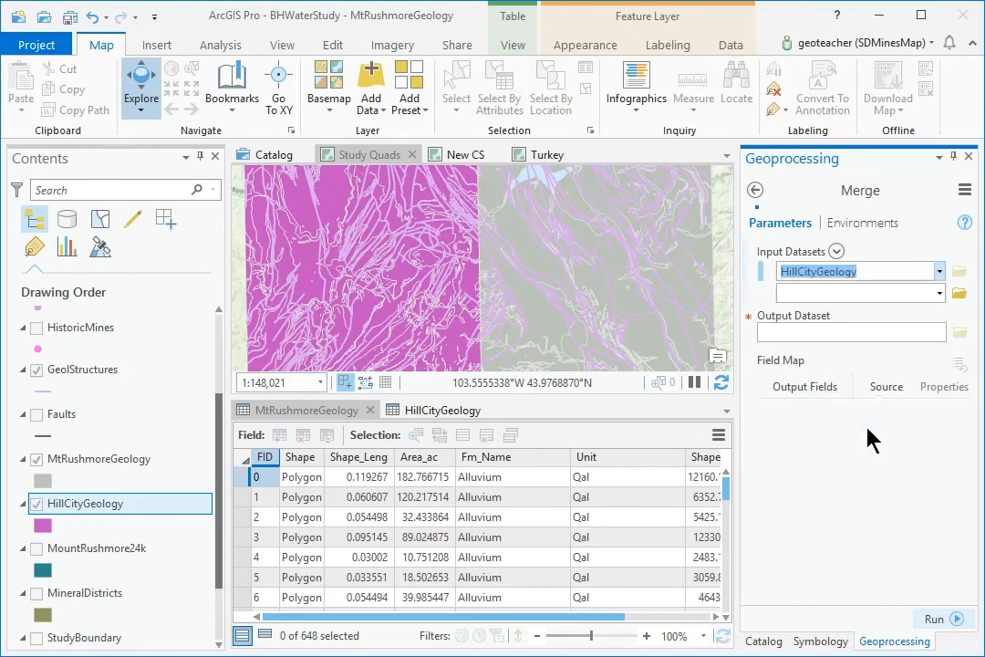
left_click(940, 293)
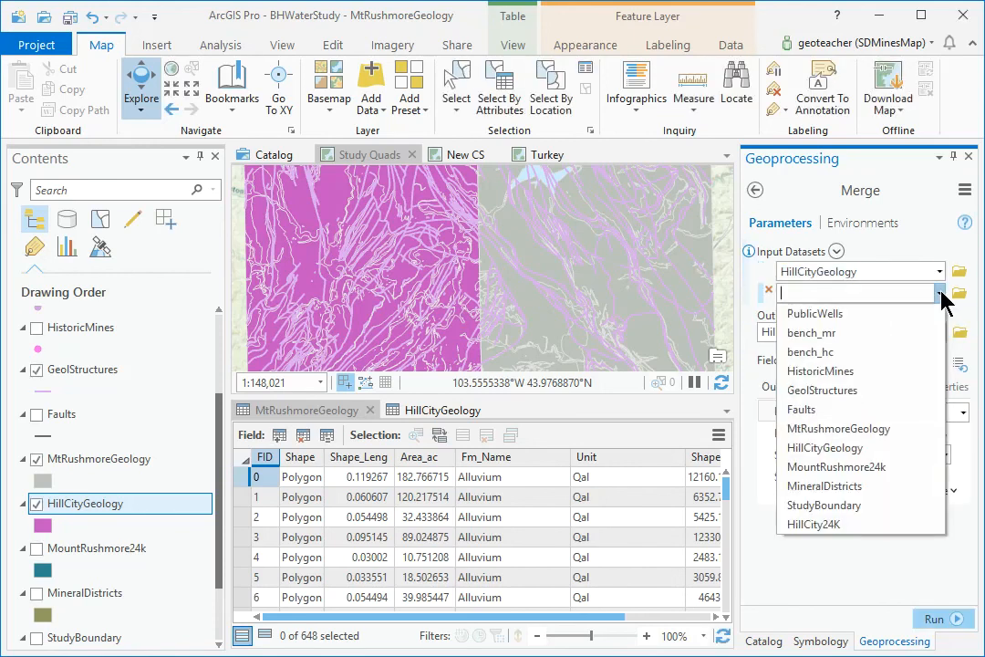
left_click(891, 431)
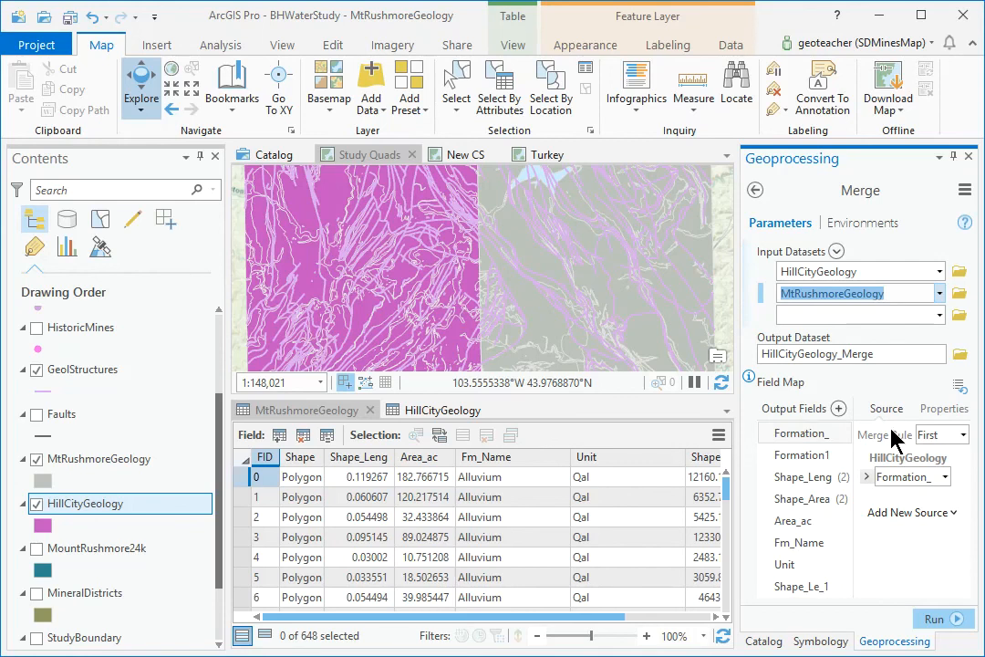
- Name the Merge tool's output dataset Geology, keeping it in the project geodatabase
left_click_drag(893, 350, 838, 351)
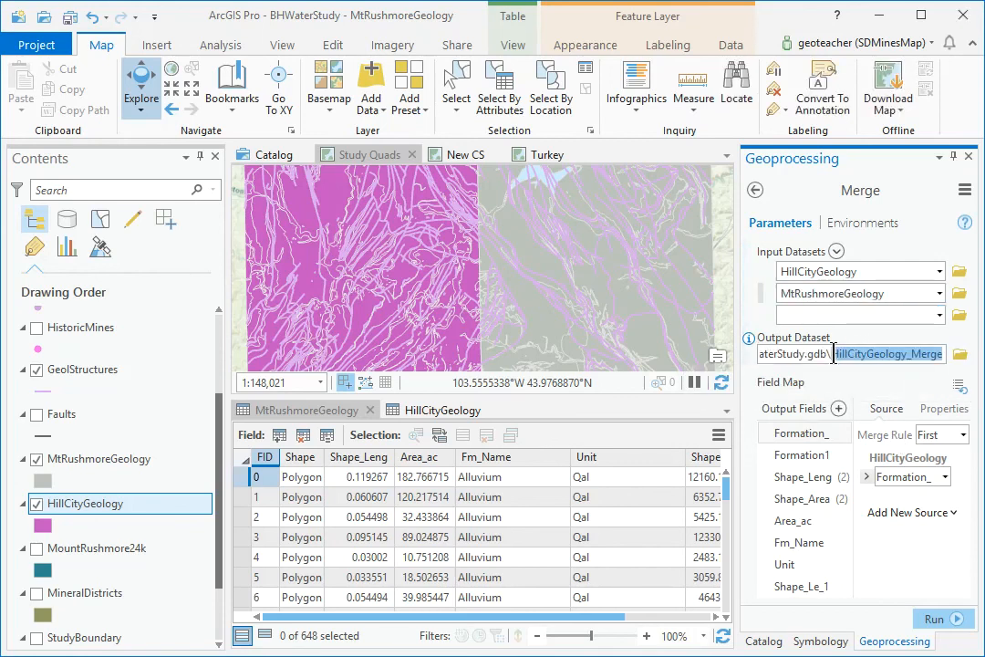
type("Geology")
key("Tab")
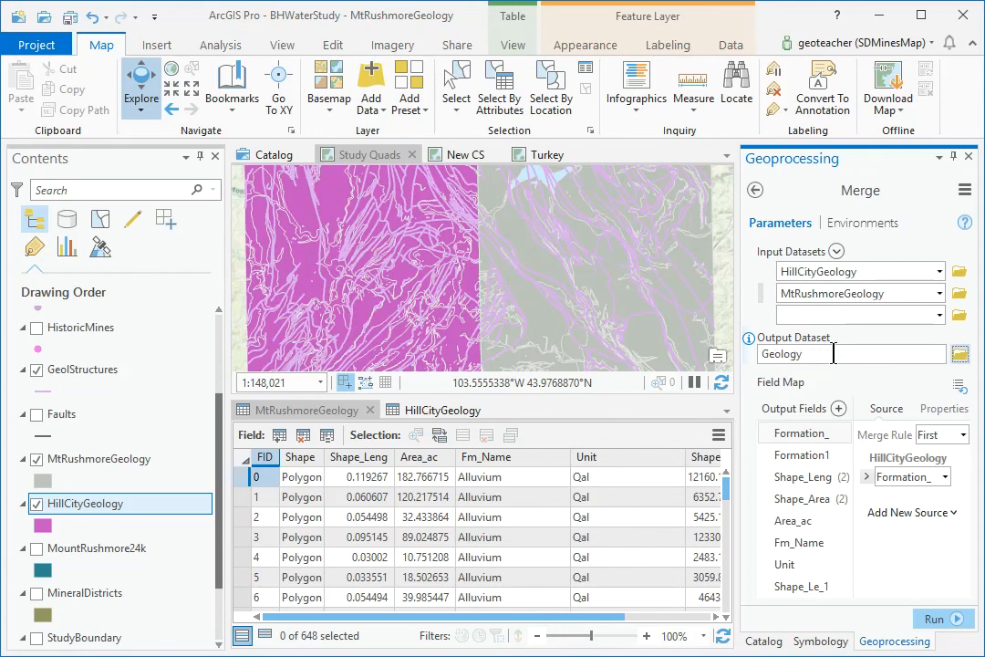